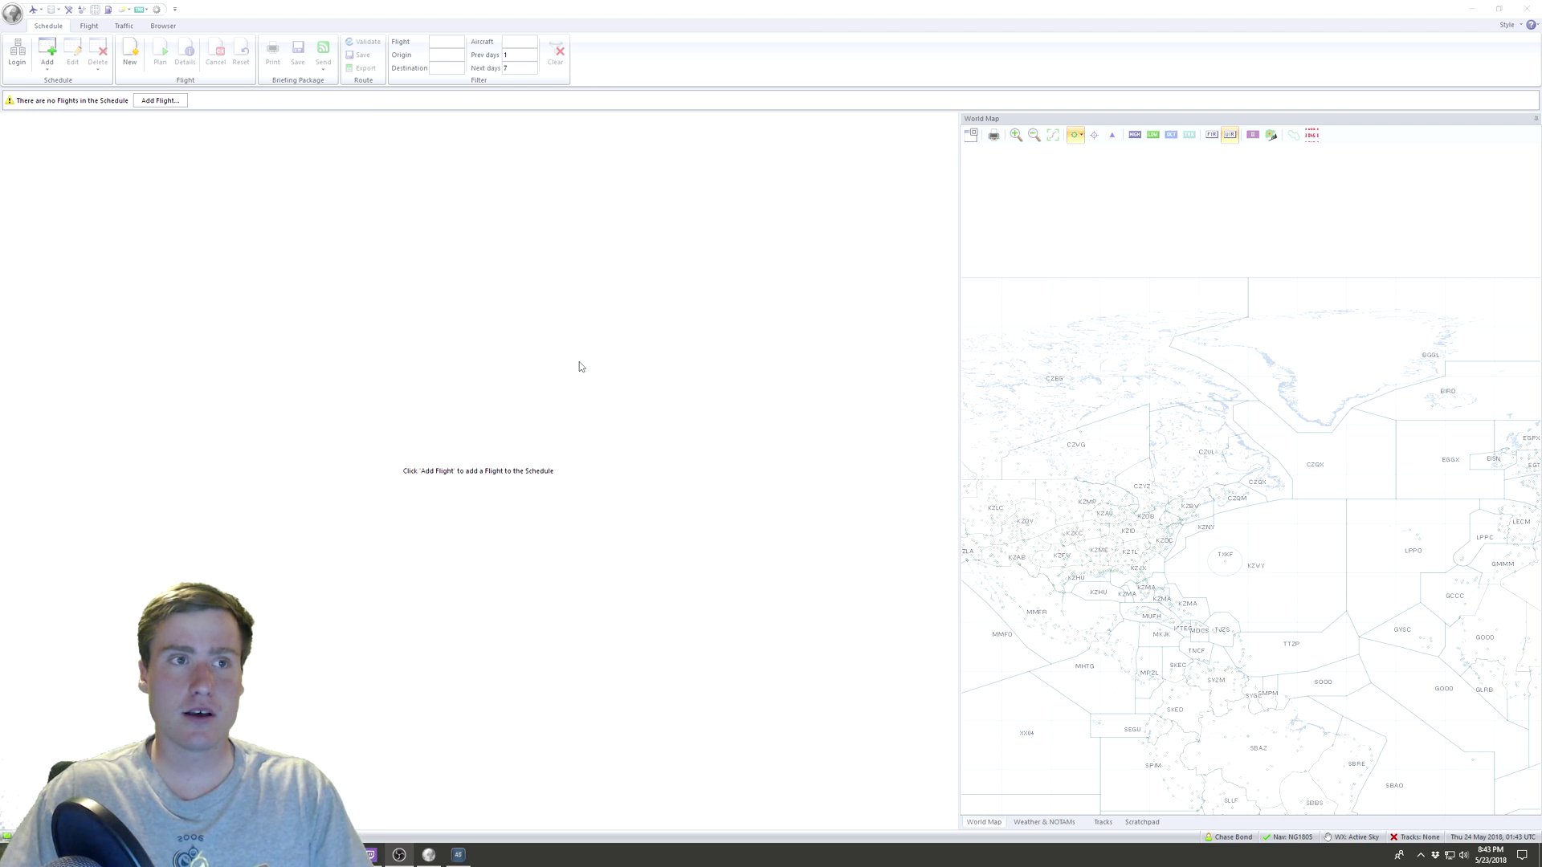
Bring the PFPX planner window, with its empty flight schedule, into focus
click(681, 12)
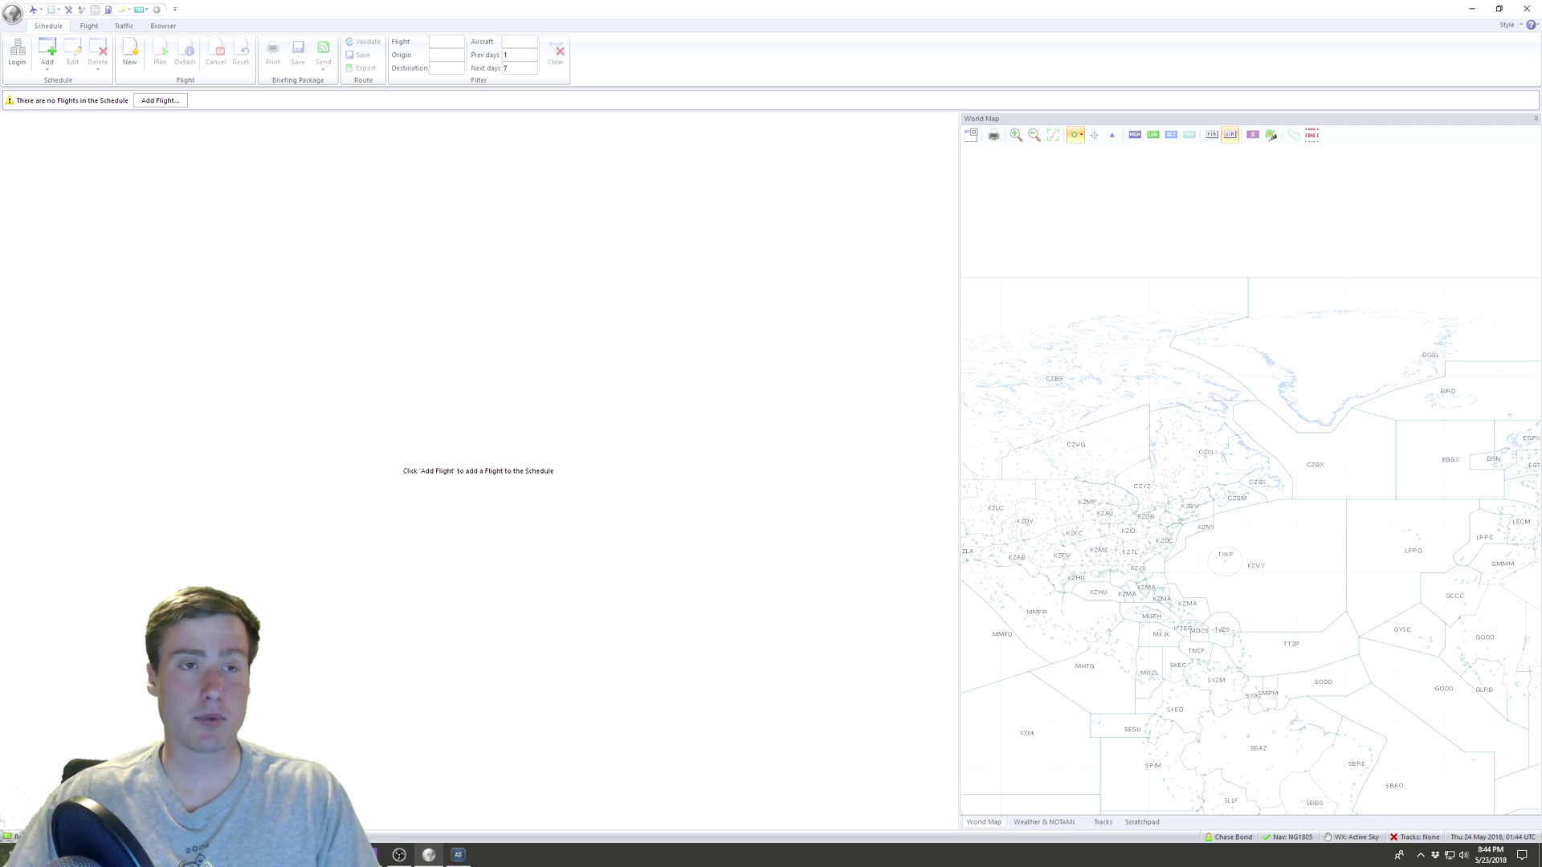
Bring the FlightAware AAL1212 page over the PFPX schedule and scroll through it
drag(0, 281, 538, 118)
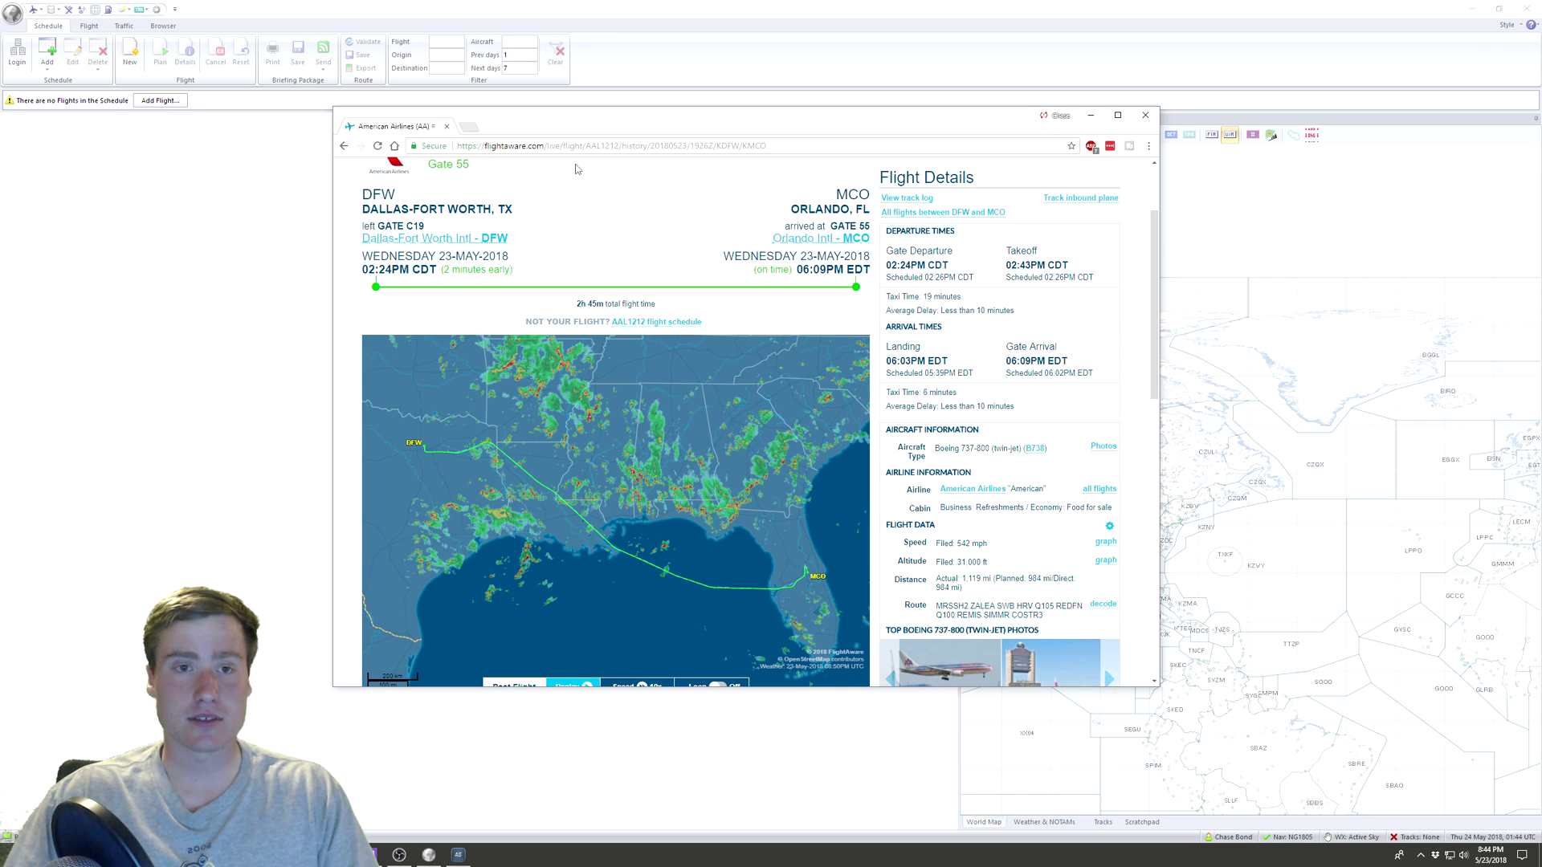
scroll(597, 275, up, 1)
scroll(578, 269, down, 2)
scroll(544, 254, up, 1)
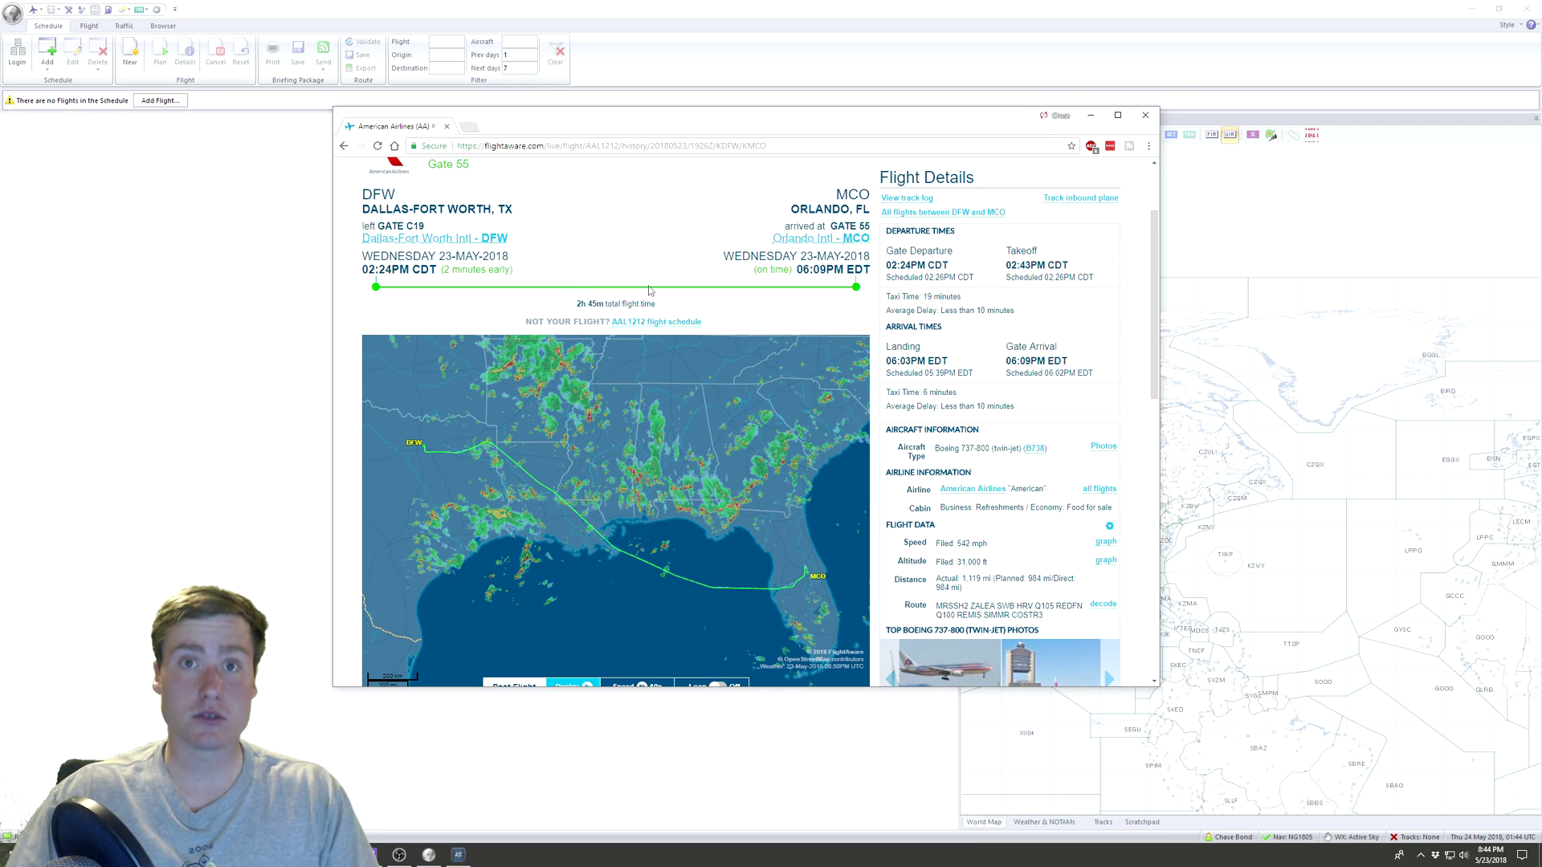
scroll(634, 277, up, 1)
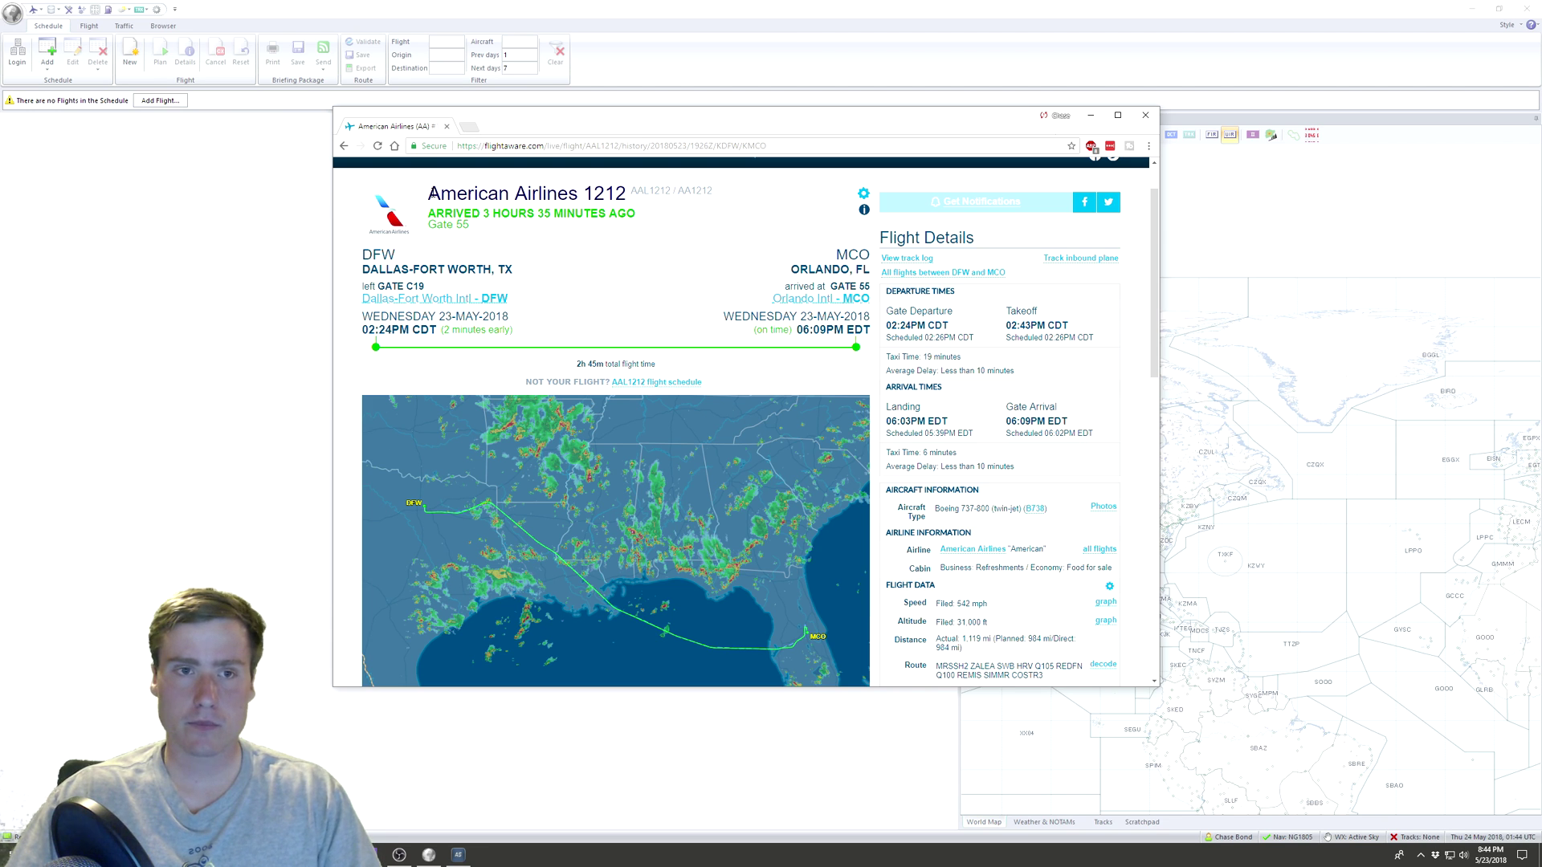
Read the American Airlines 1212 flight title and arrival status line
drag(432, 195, 623, 195)
click(622, 195)
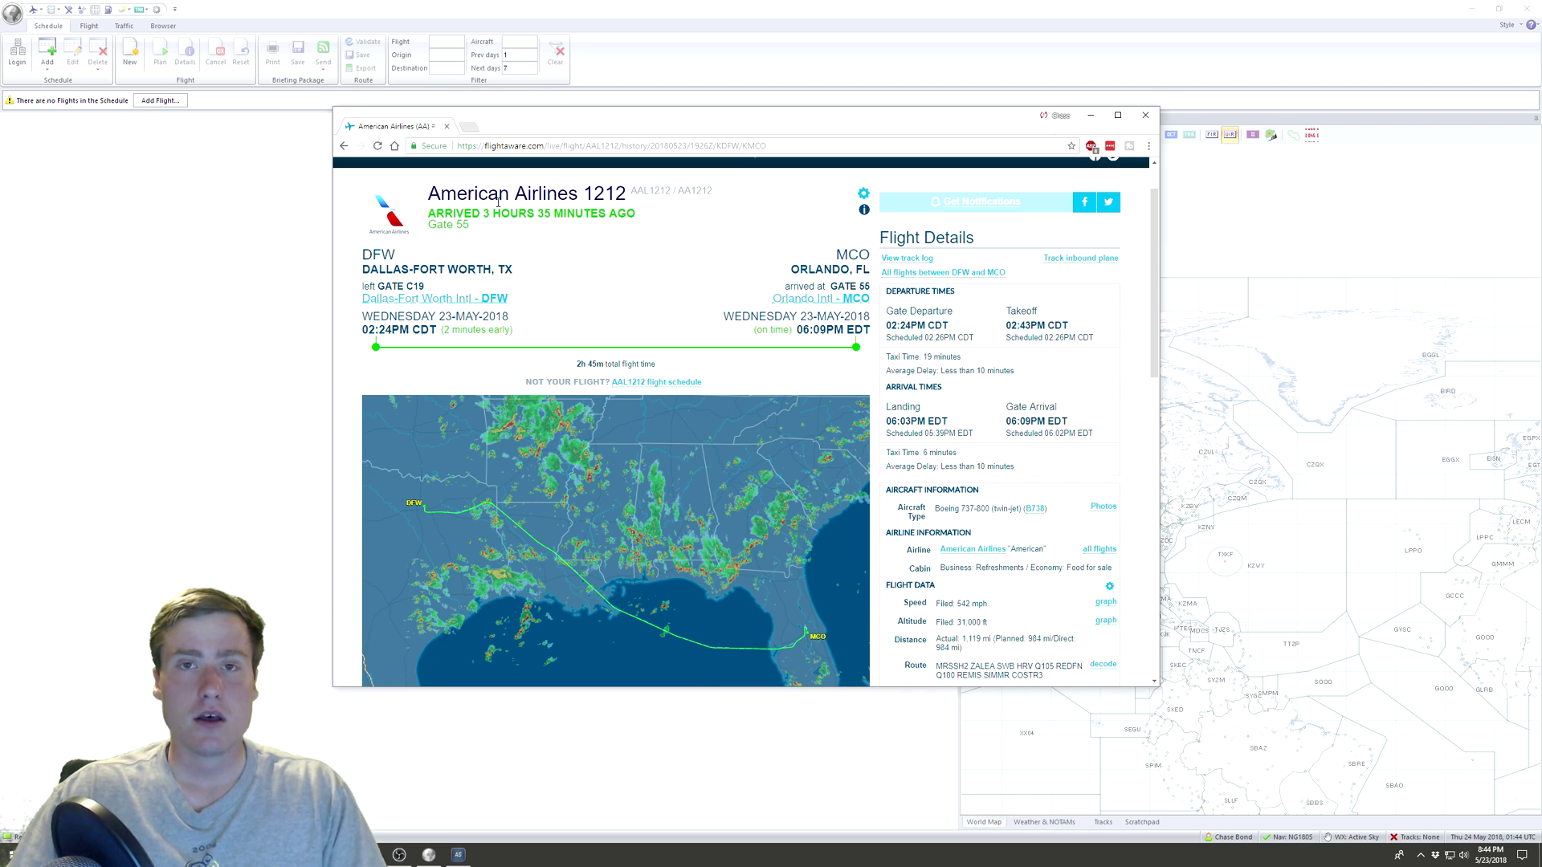
drag(428, 195, 634, 195)
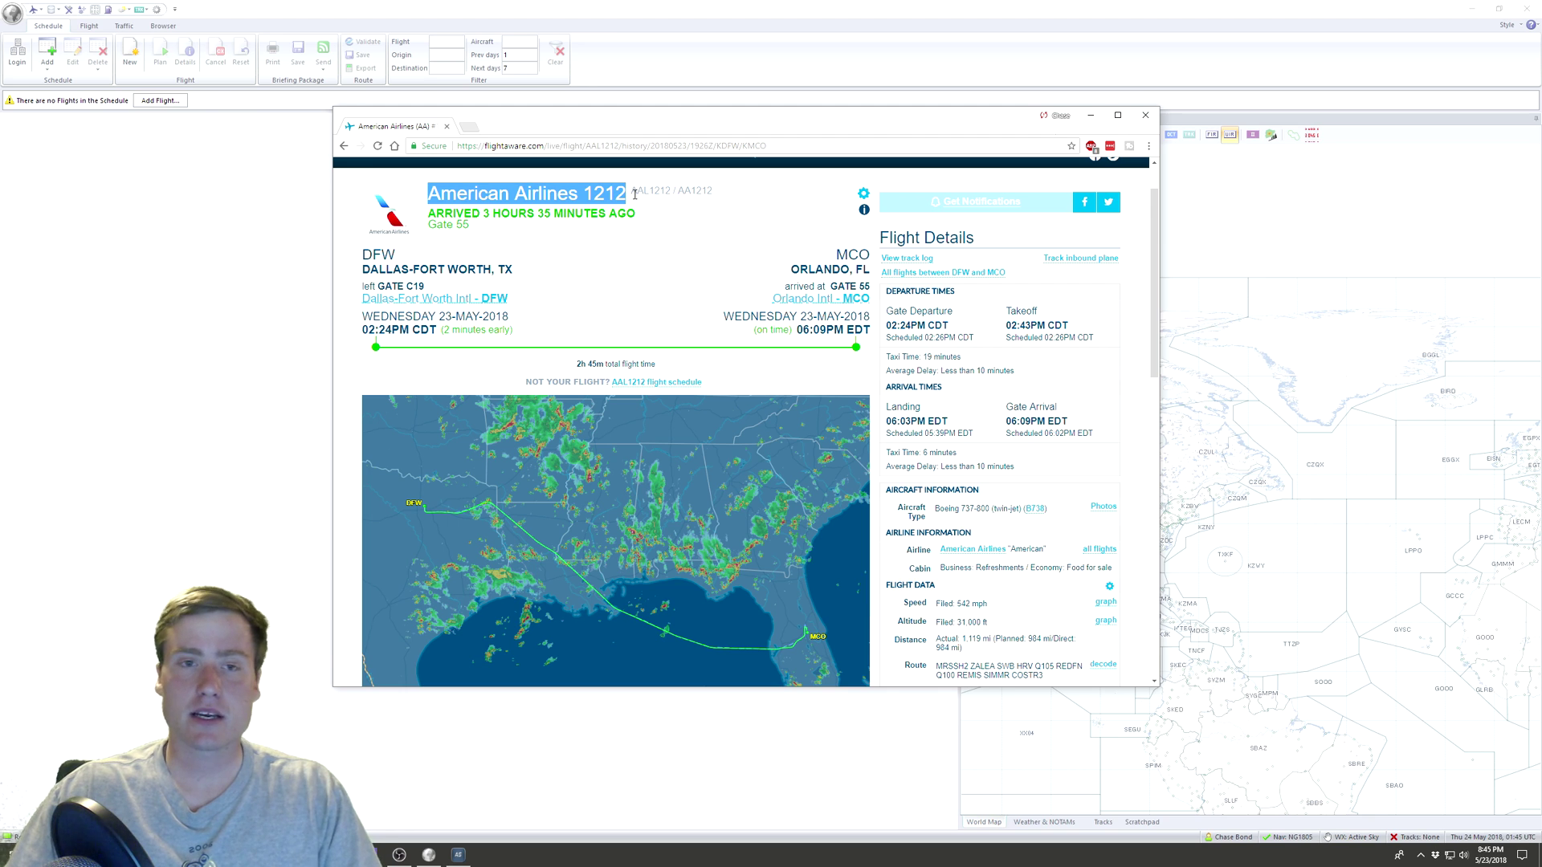
click(606, 193)
right_click(566, 210)
key(Escape)
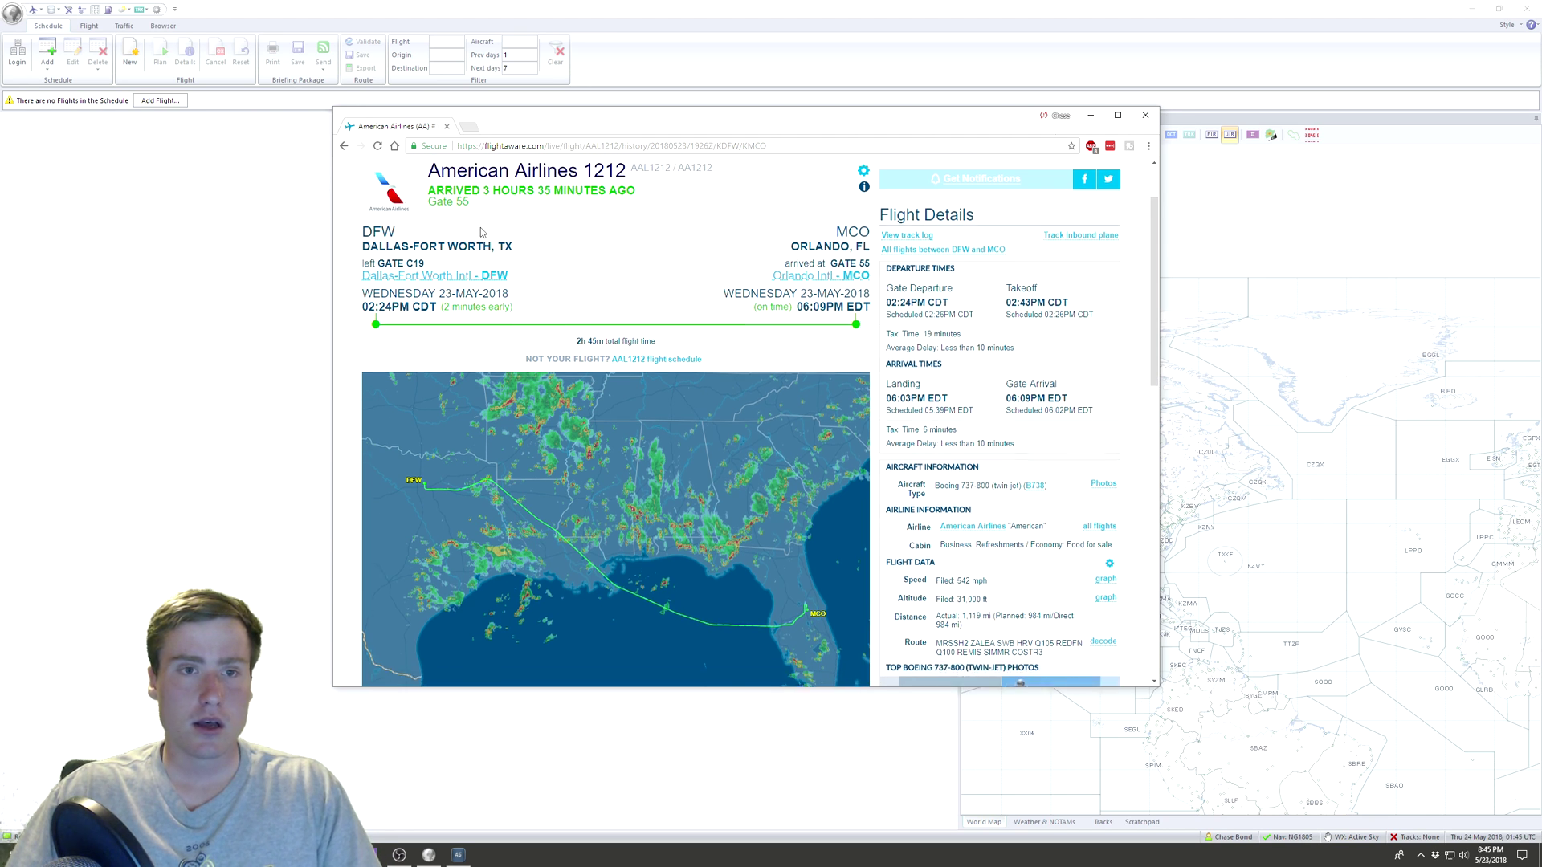
drag(428, 213, 646, 223)
click(554, 226)
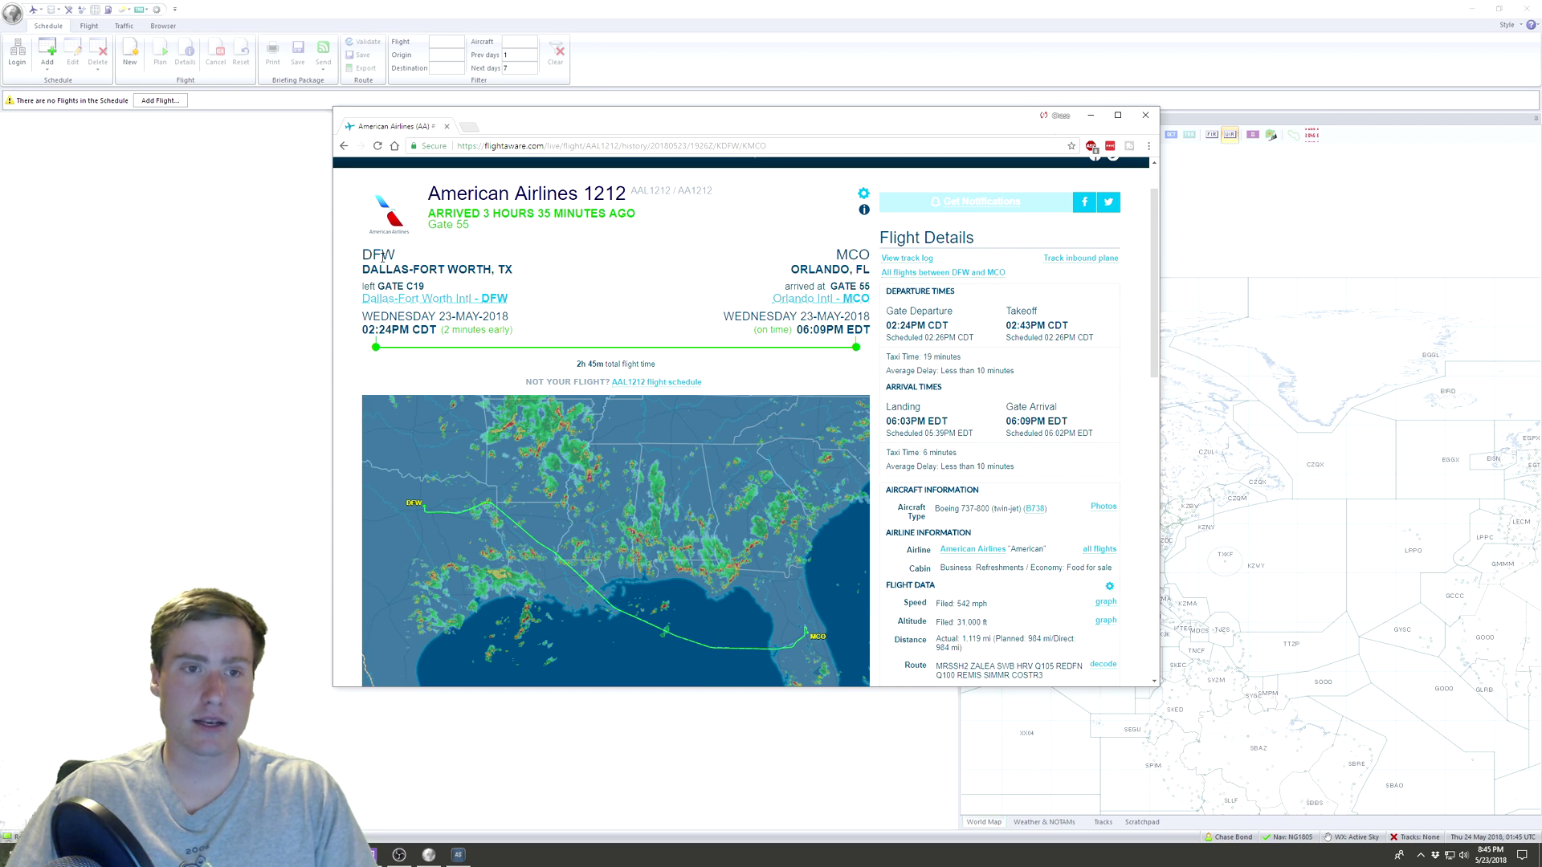
Check the DFW departure and MCO destination airports, then close the FlightAware browser window
drag(352, 244, 514, 271)
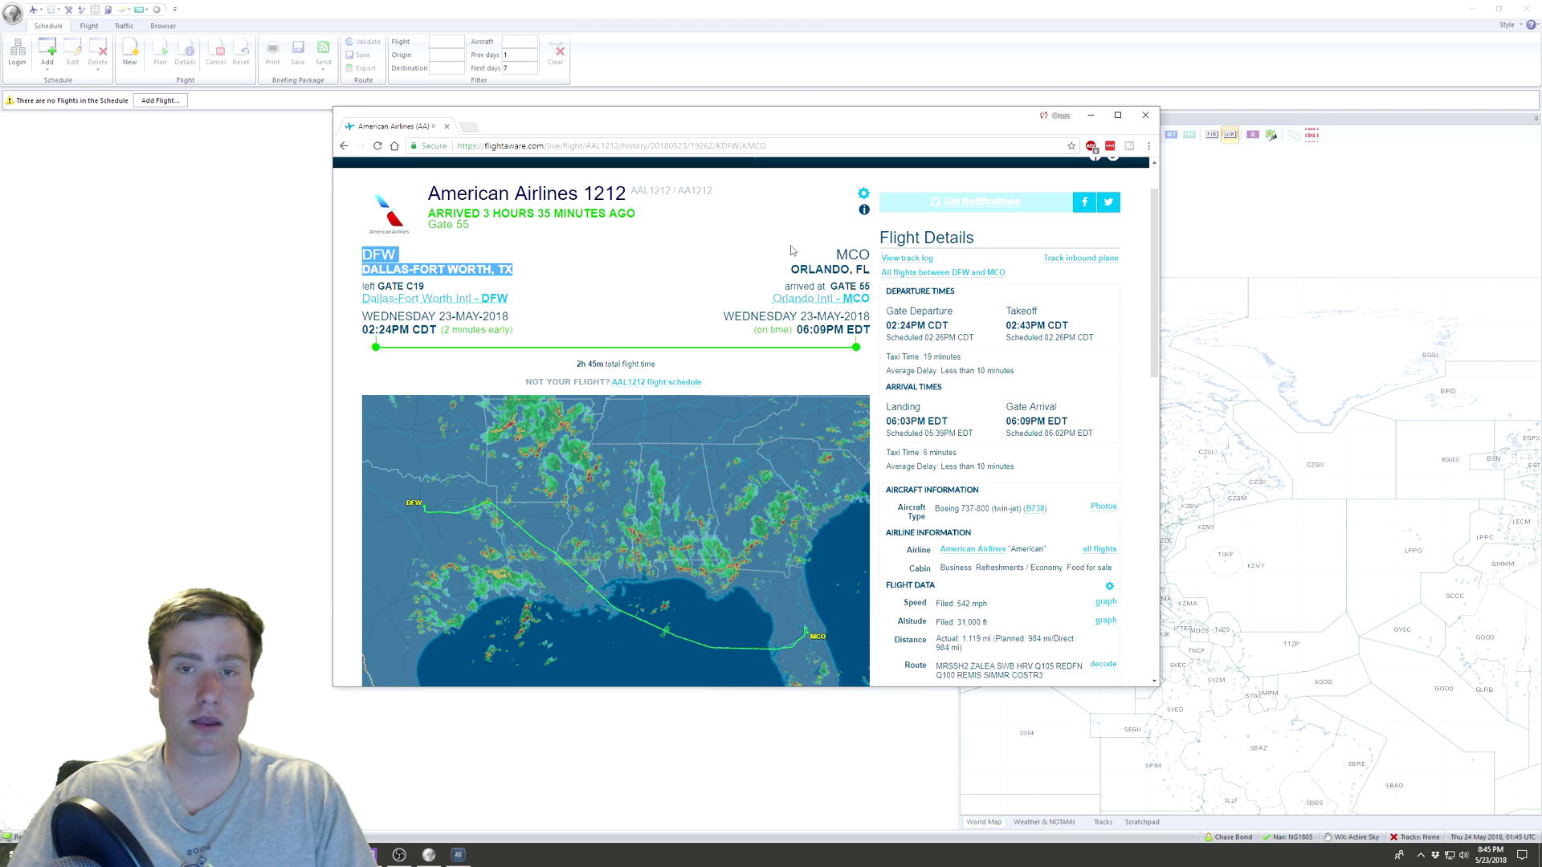
drag(805, 250, 868, 269)
click(867, 269)
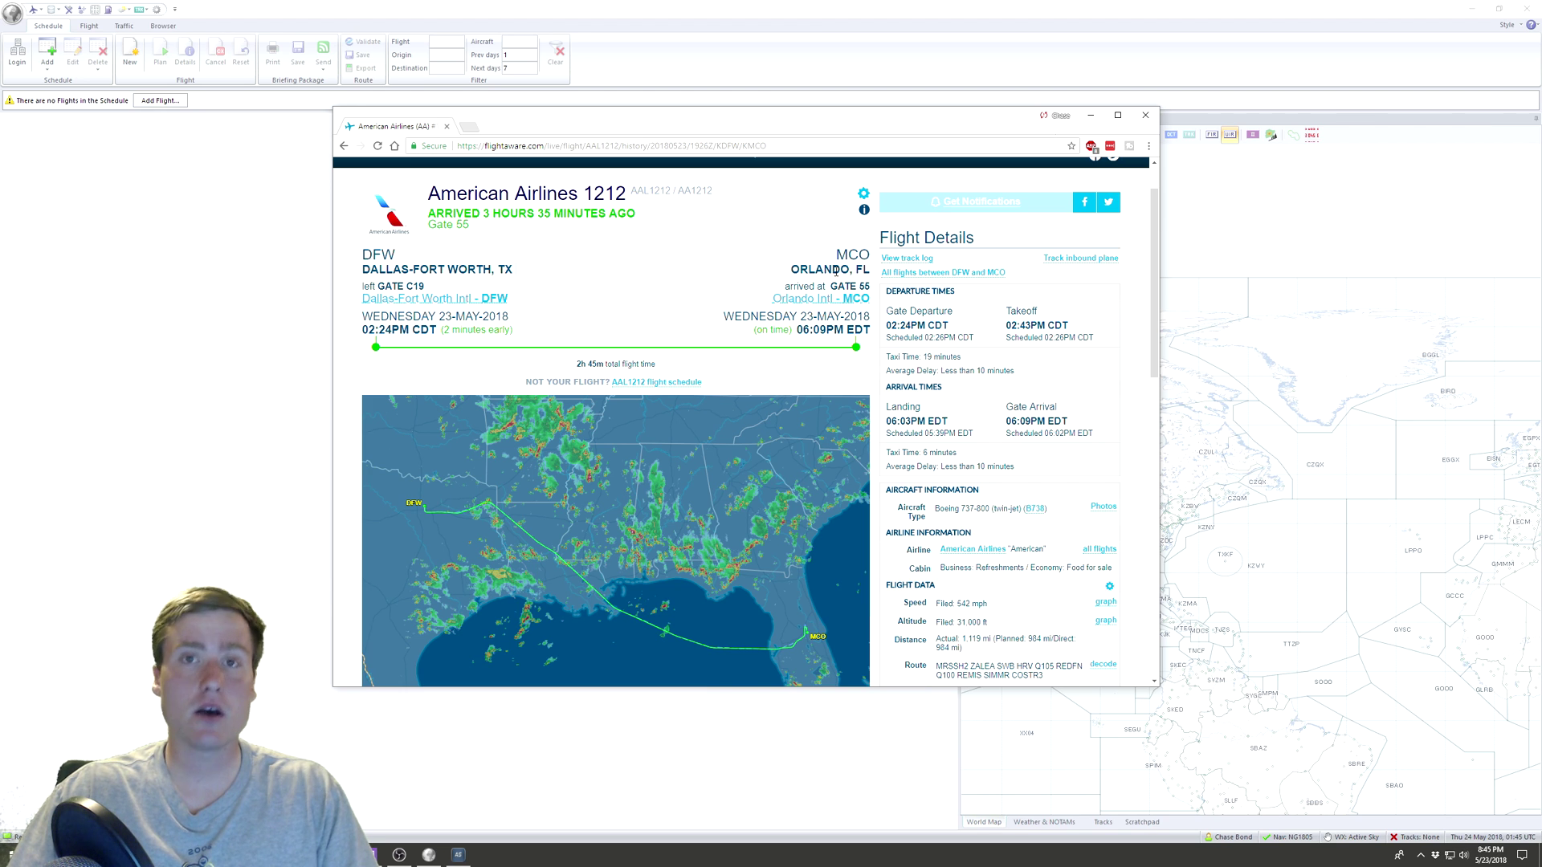
scroll(793, 260, down, 1)
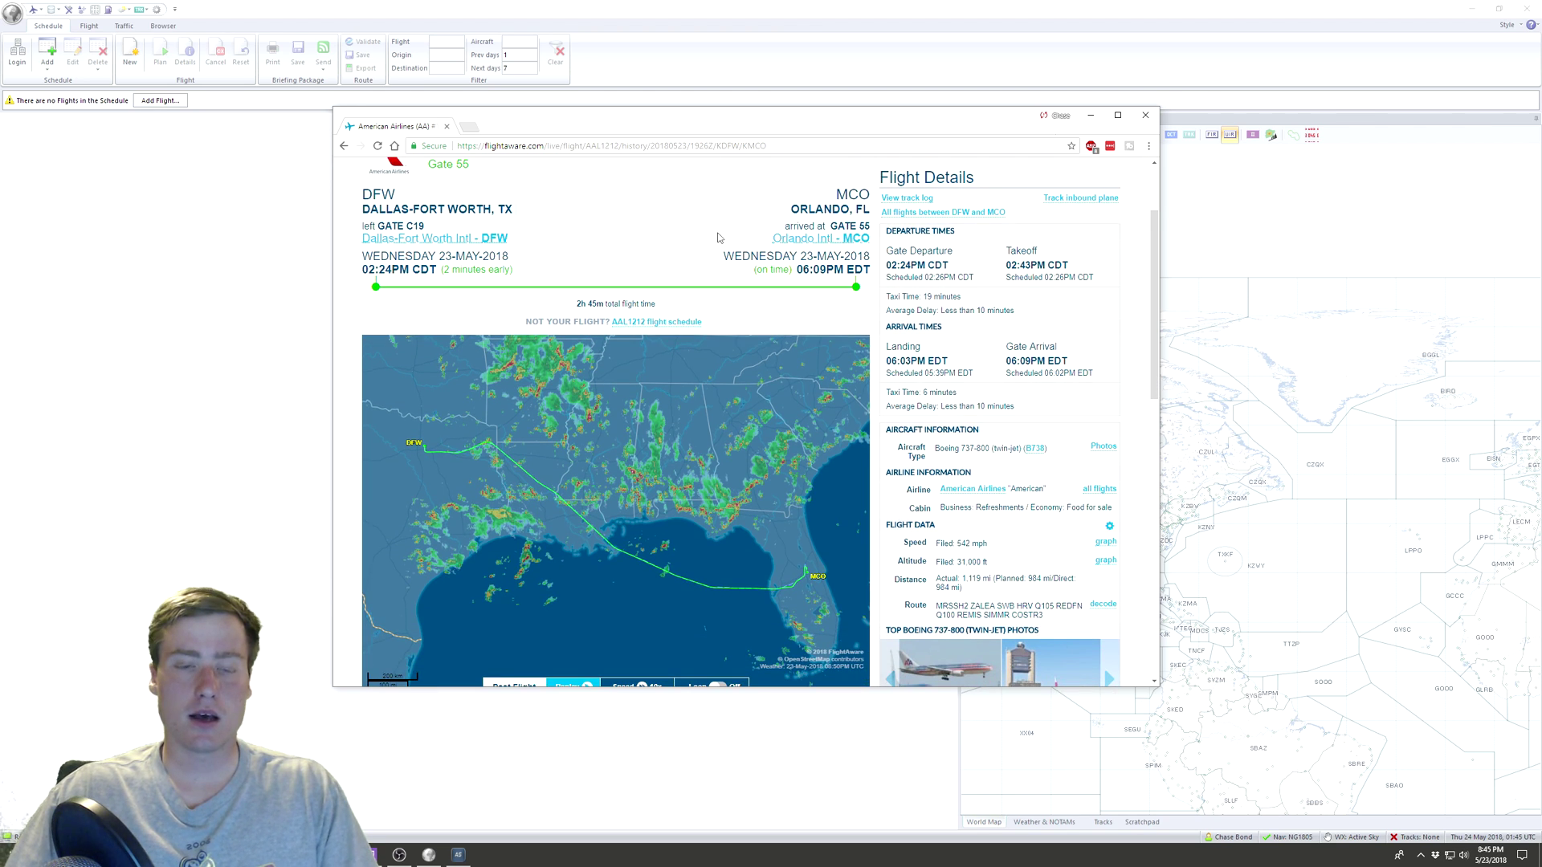
mouse_move(514, 448)
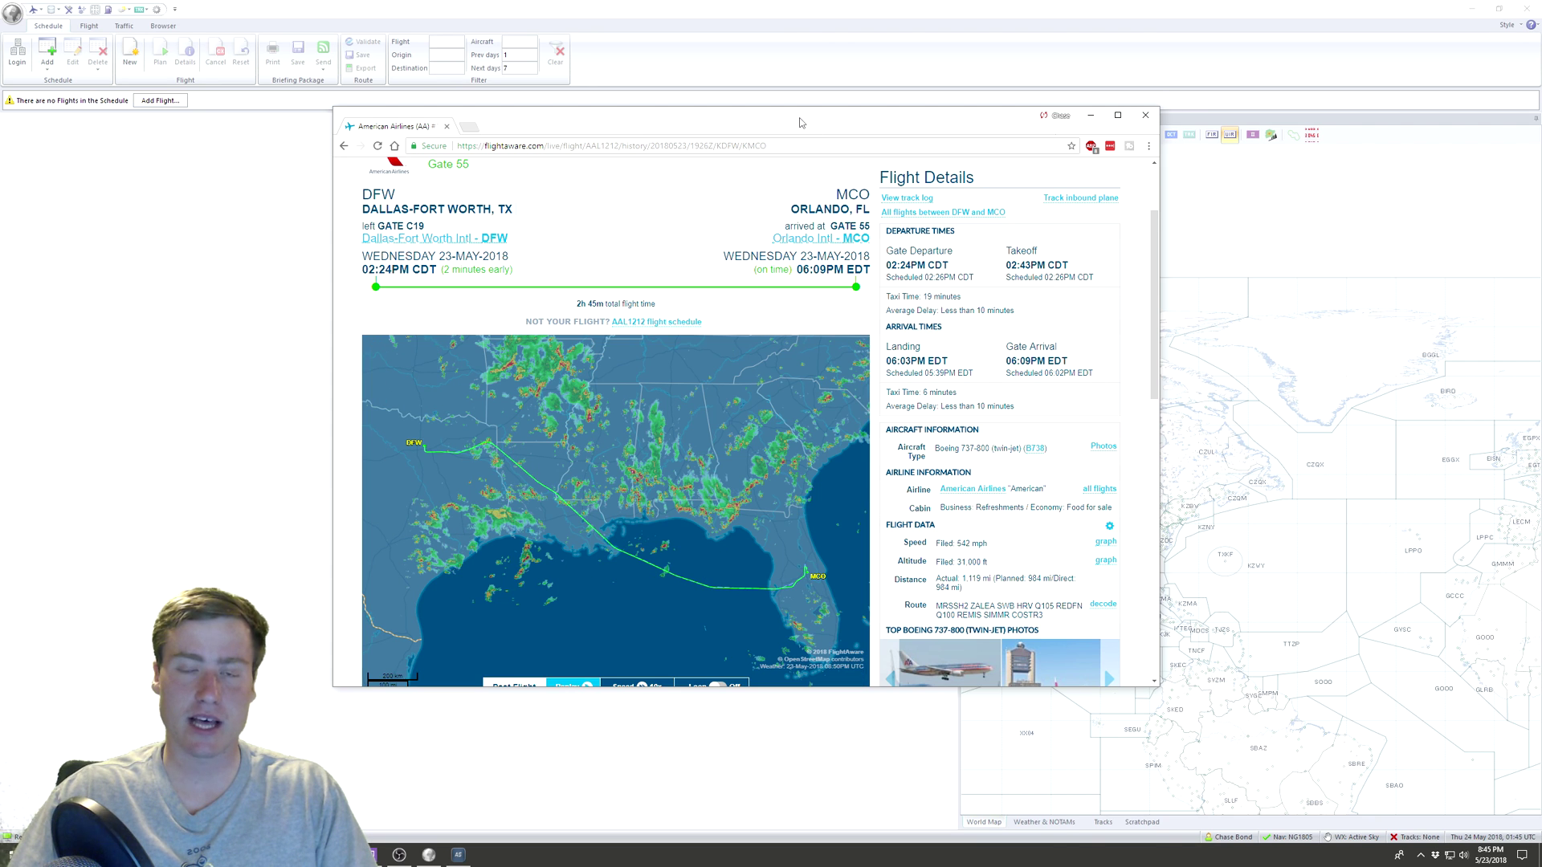
key(ctrl+w)
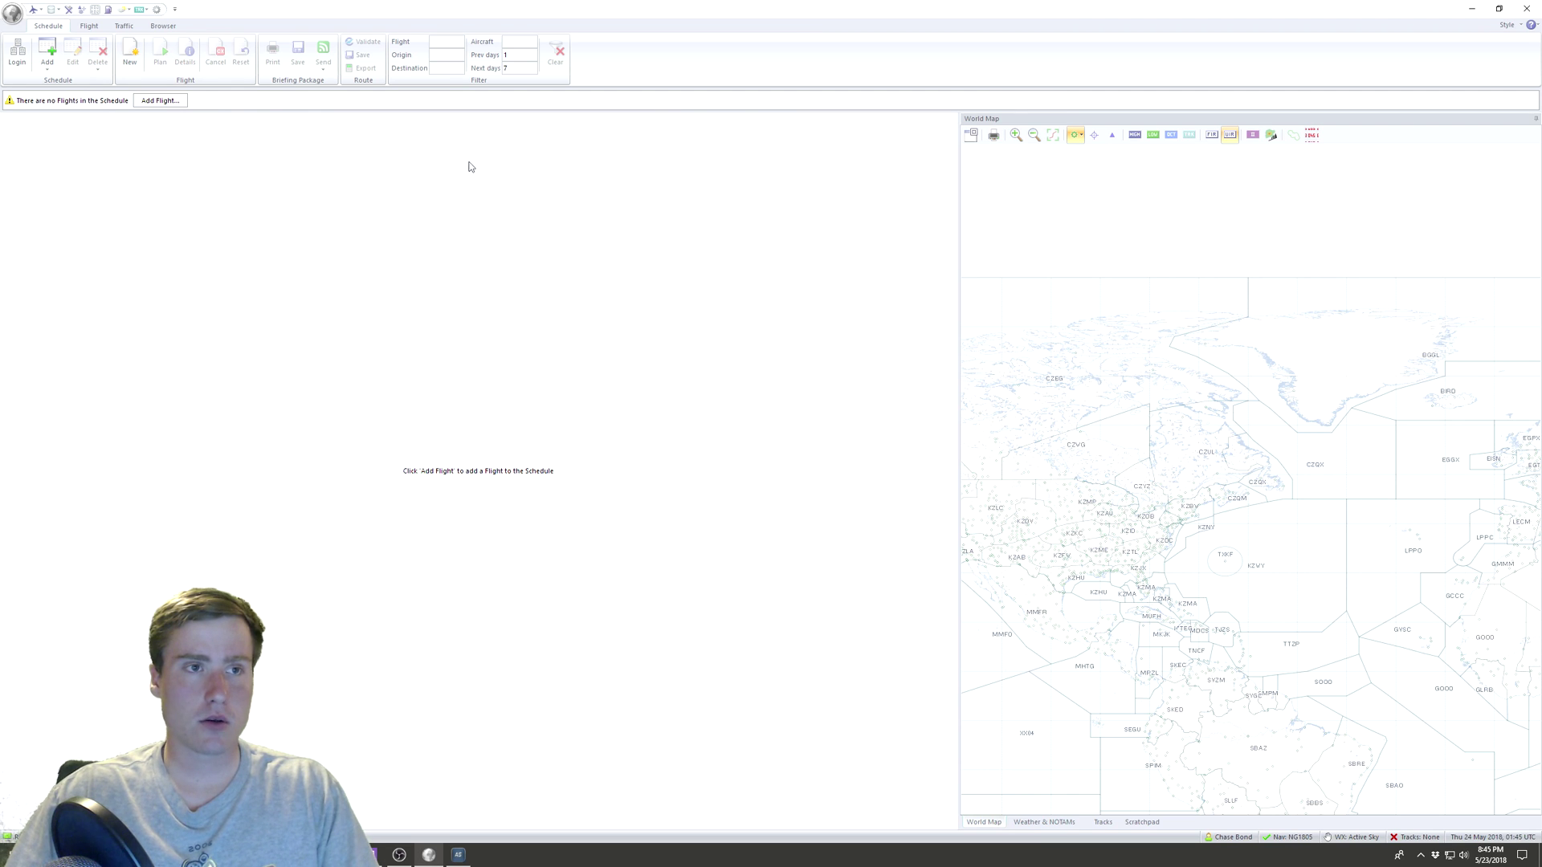
From the Aircraft Database, start a new aircraft from a template
click(36, 9)
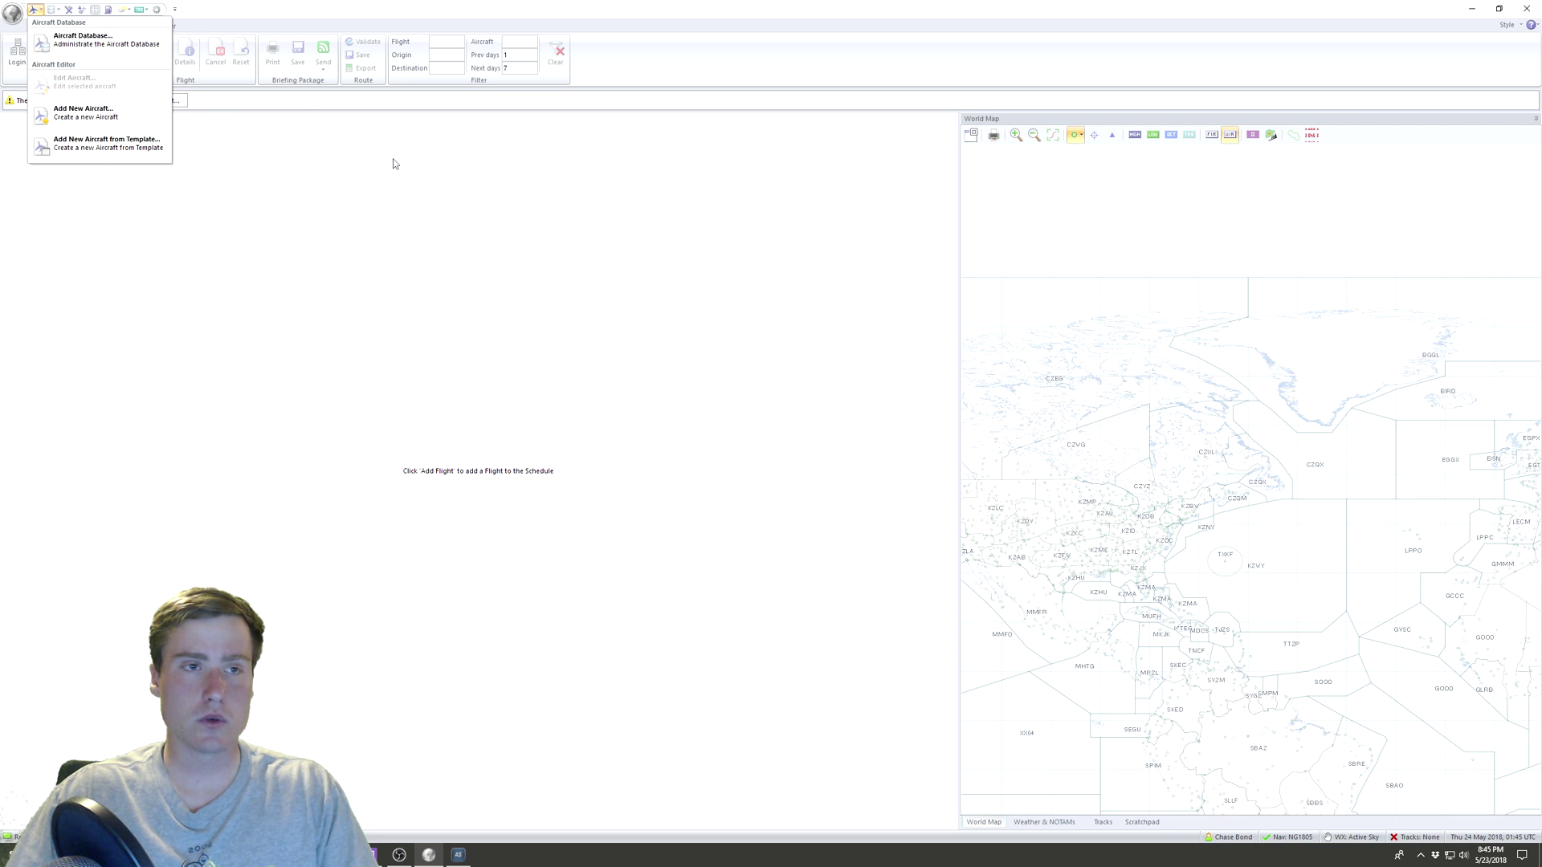
click(118, 50)
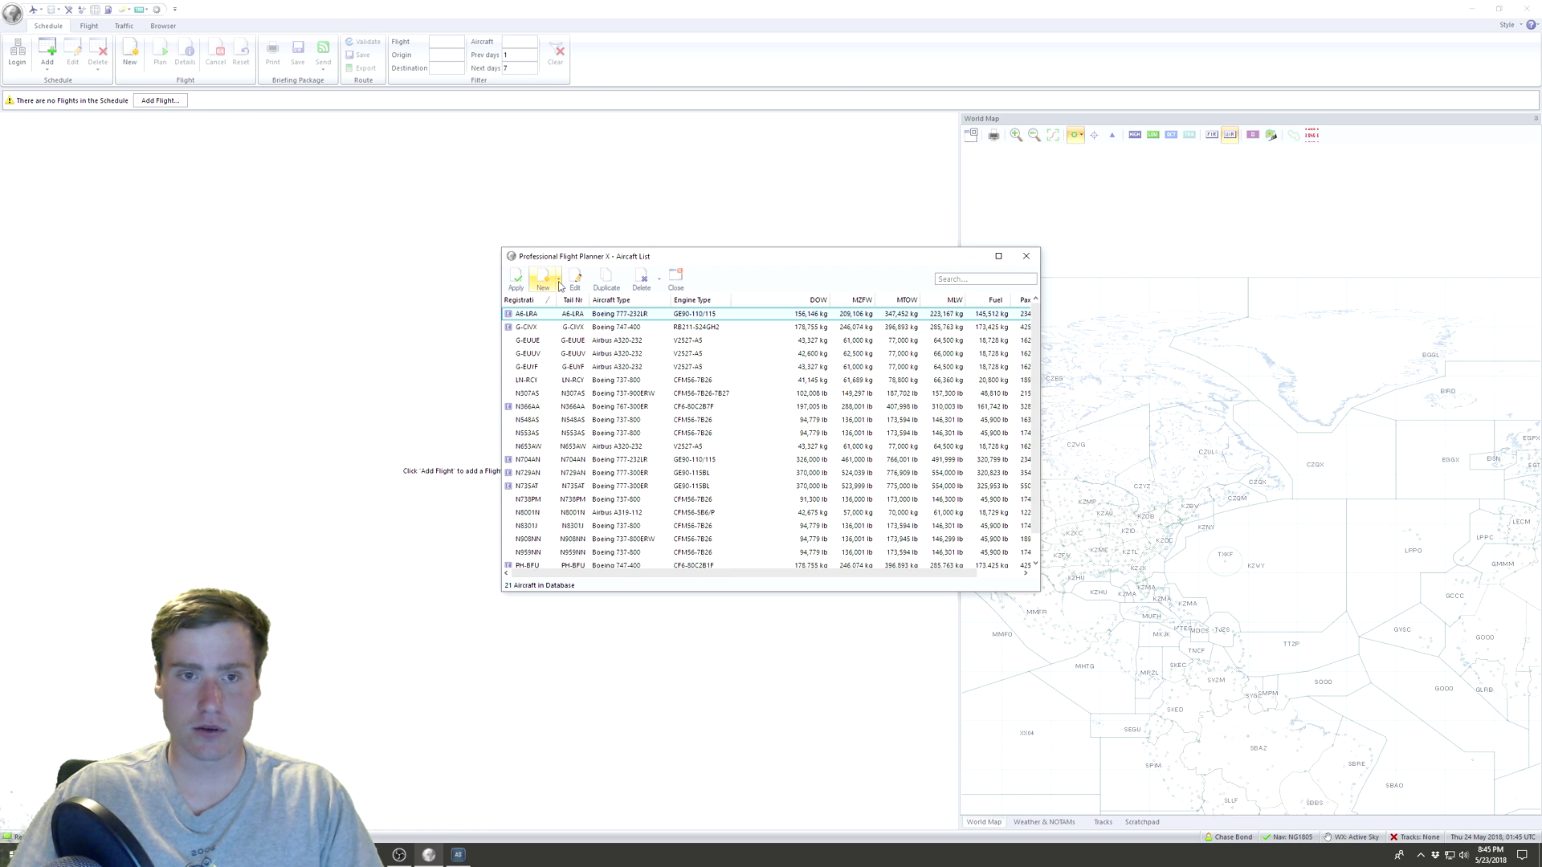
click(560, 283)
click(560, 282)
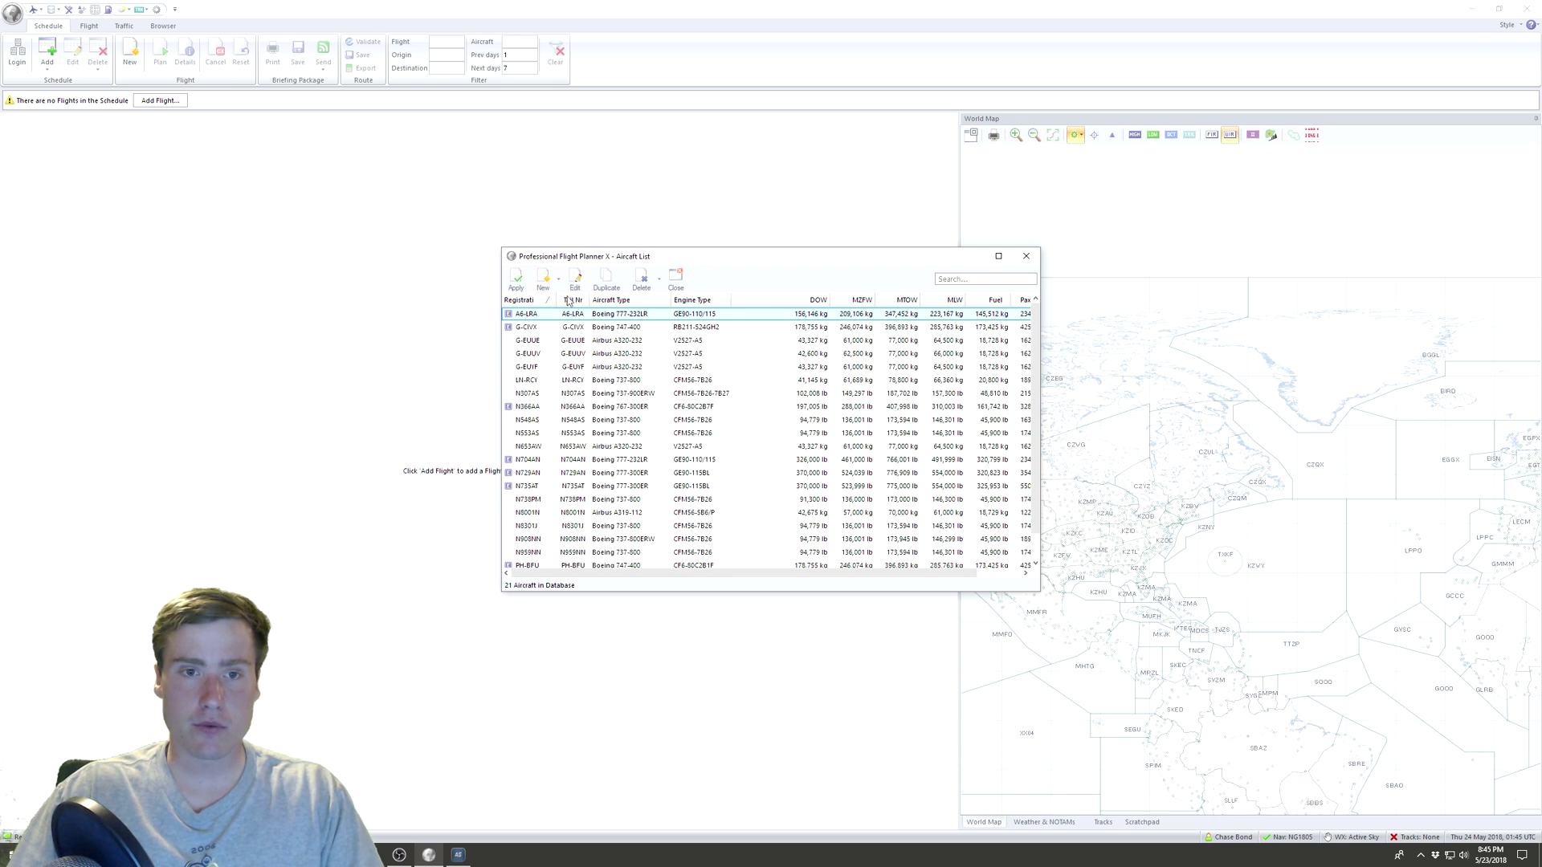
click(560, 292)
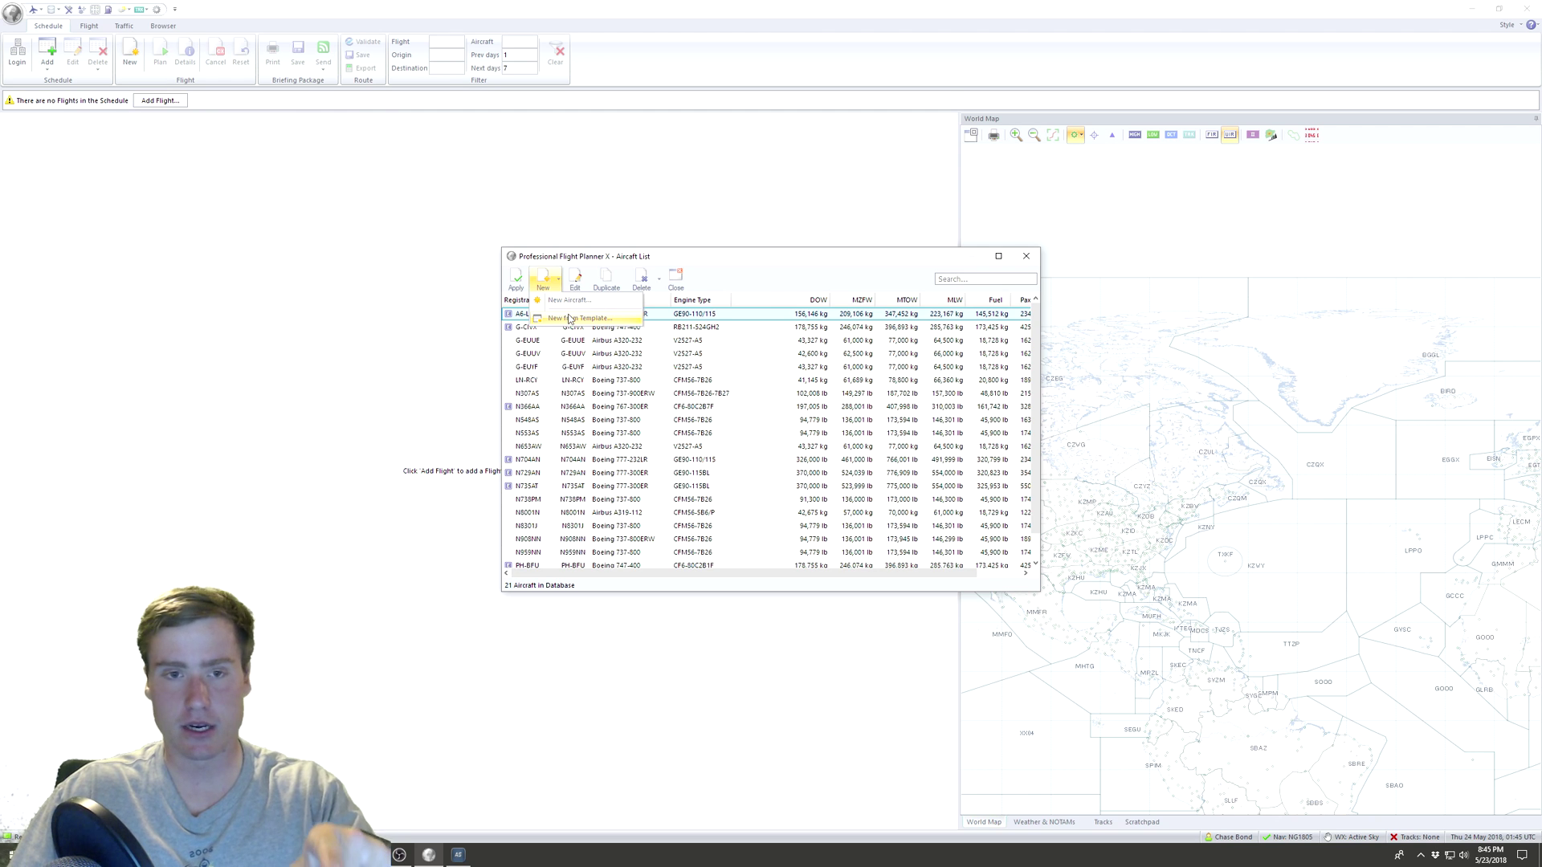
click(579, 319)
Confirm on the FlightAware page that AAL1212 is flown by a Boeing 737-800
drag(729, 276, 721, 217)
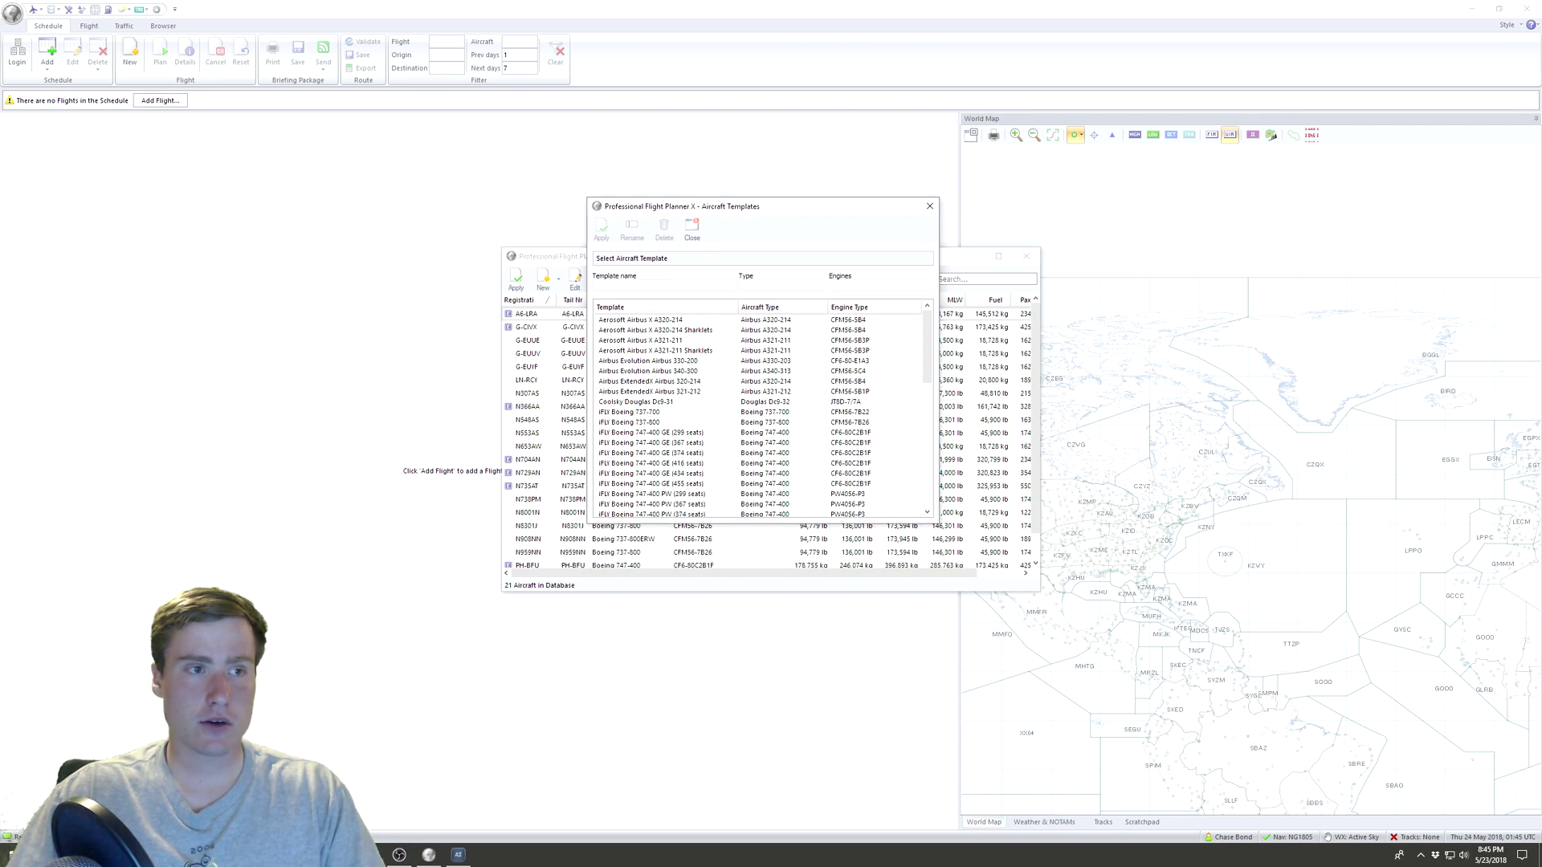
click(429, 854)
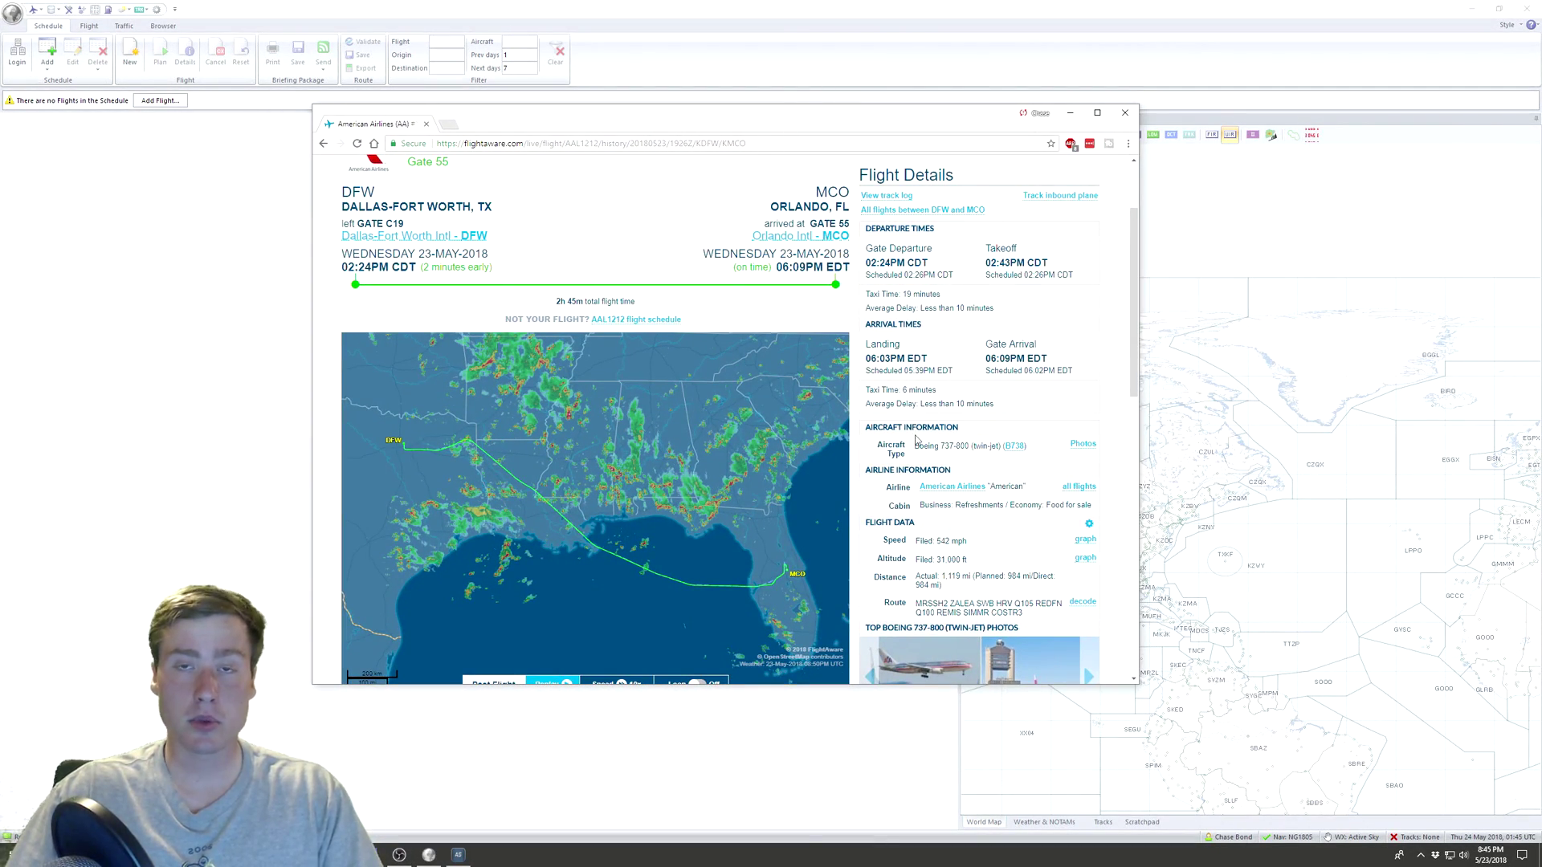
drag(915, 448, 970, 447)
click(966, 448)
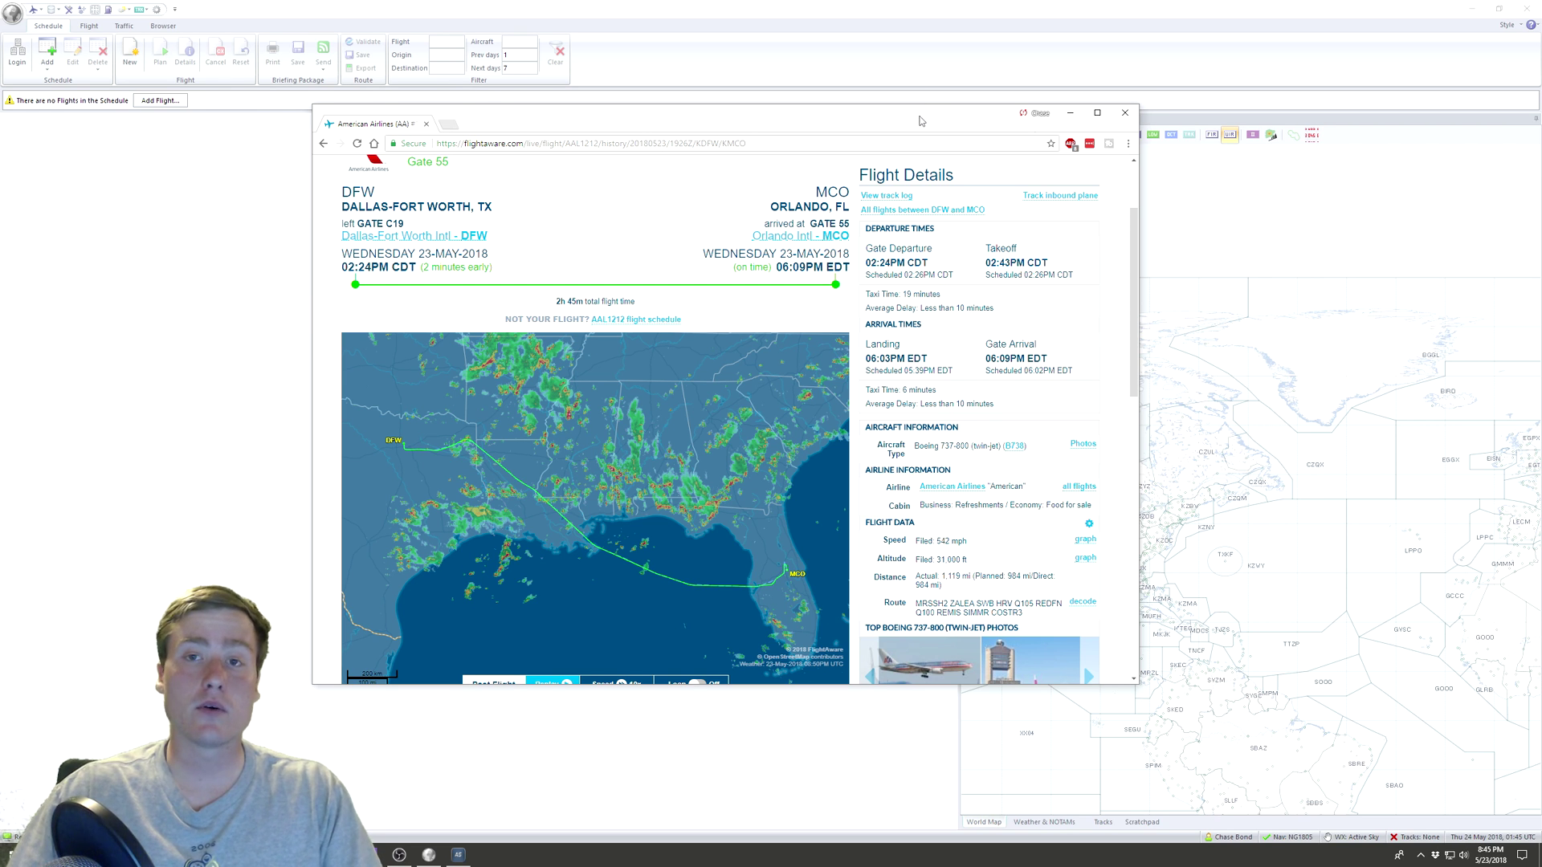
drag(924, 125, 10, 249)
click(158, 237)
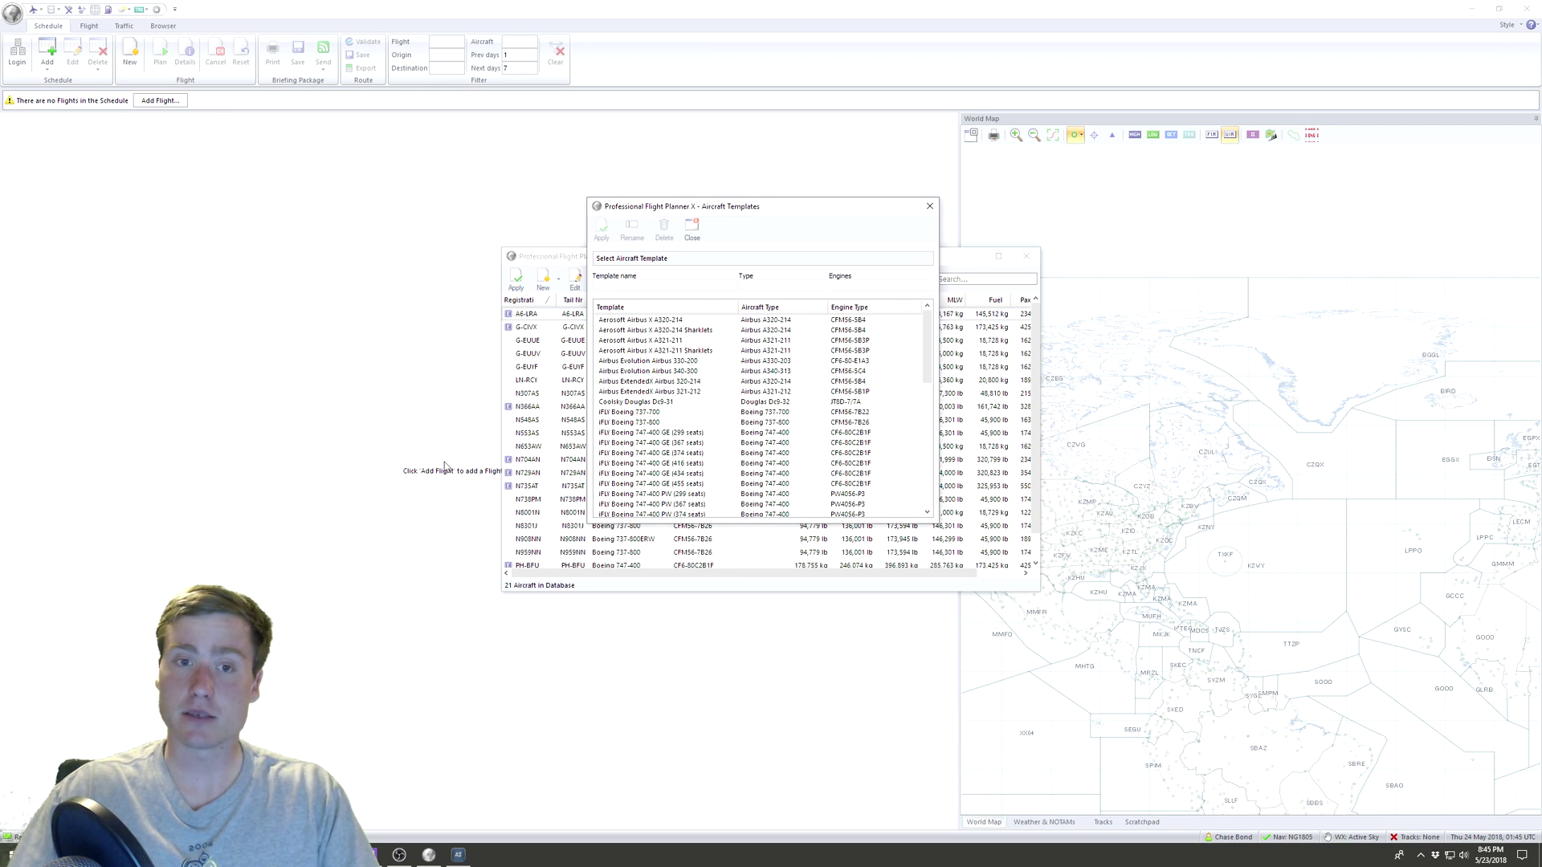
Select the PMDG Boeing 737-800 NGX template in the template list
click(635, 443)
scroll(637, 425, down, 5)
scroll(637, 425, down, 4)
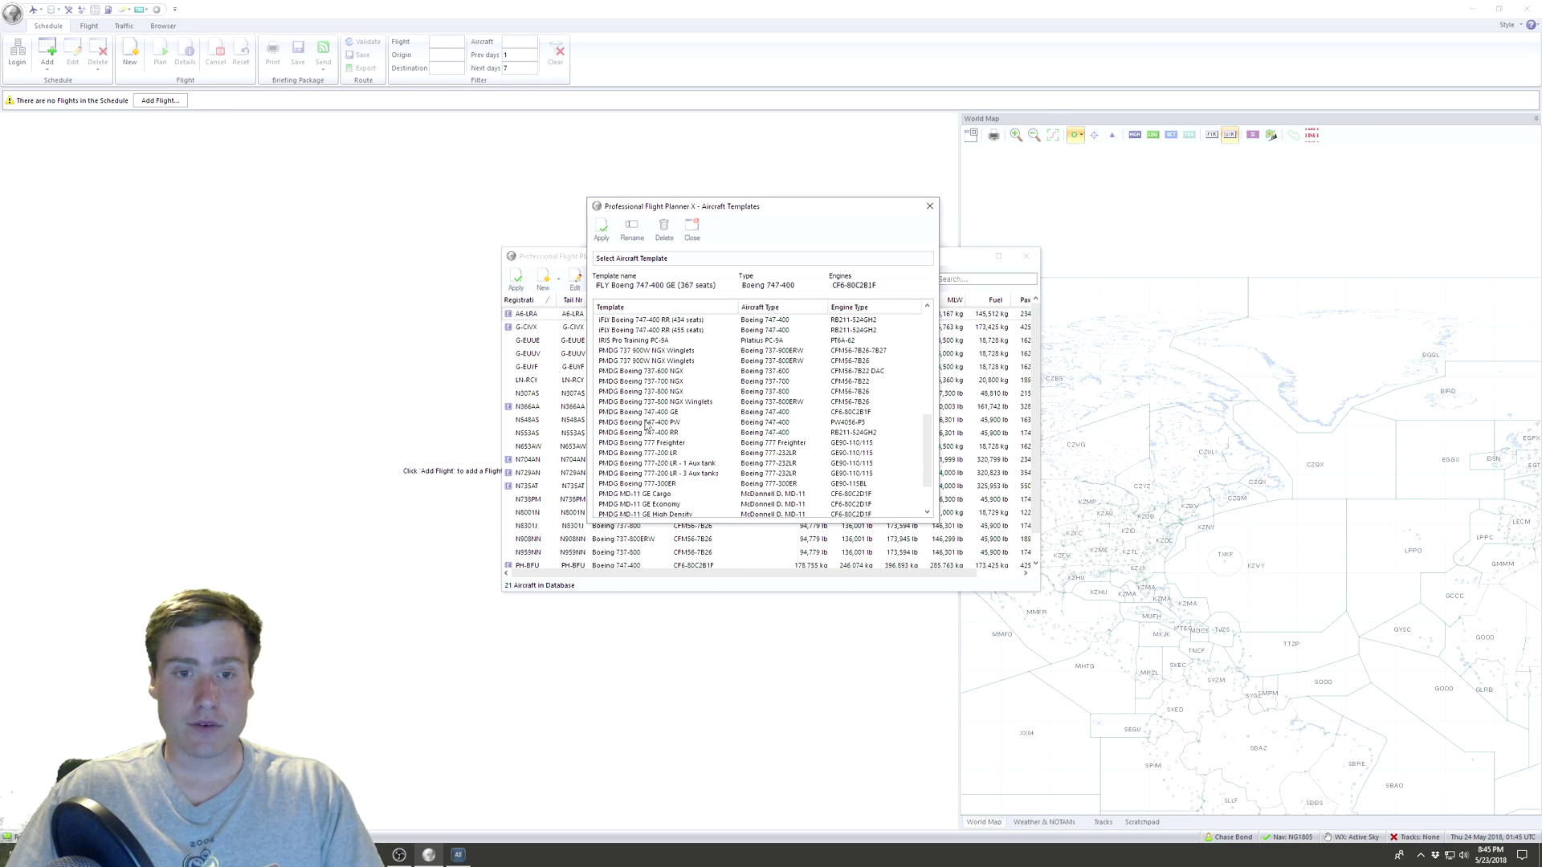
click(671, 392)
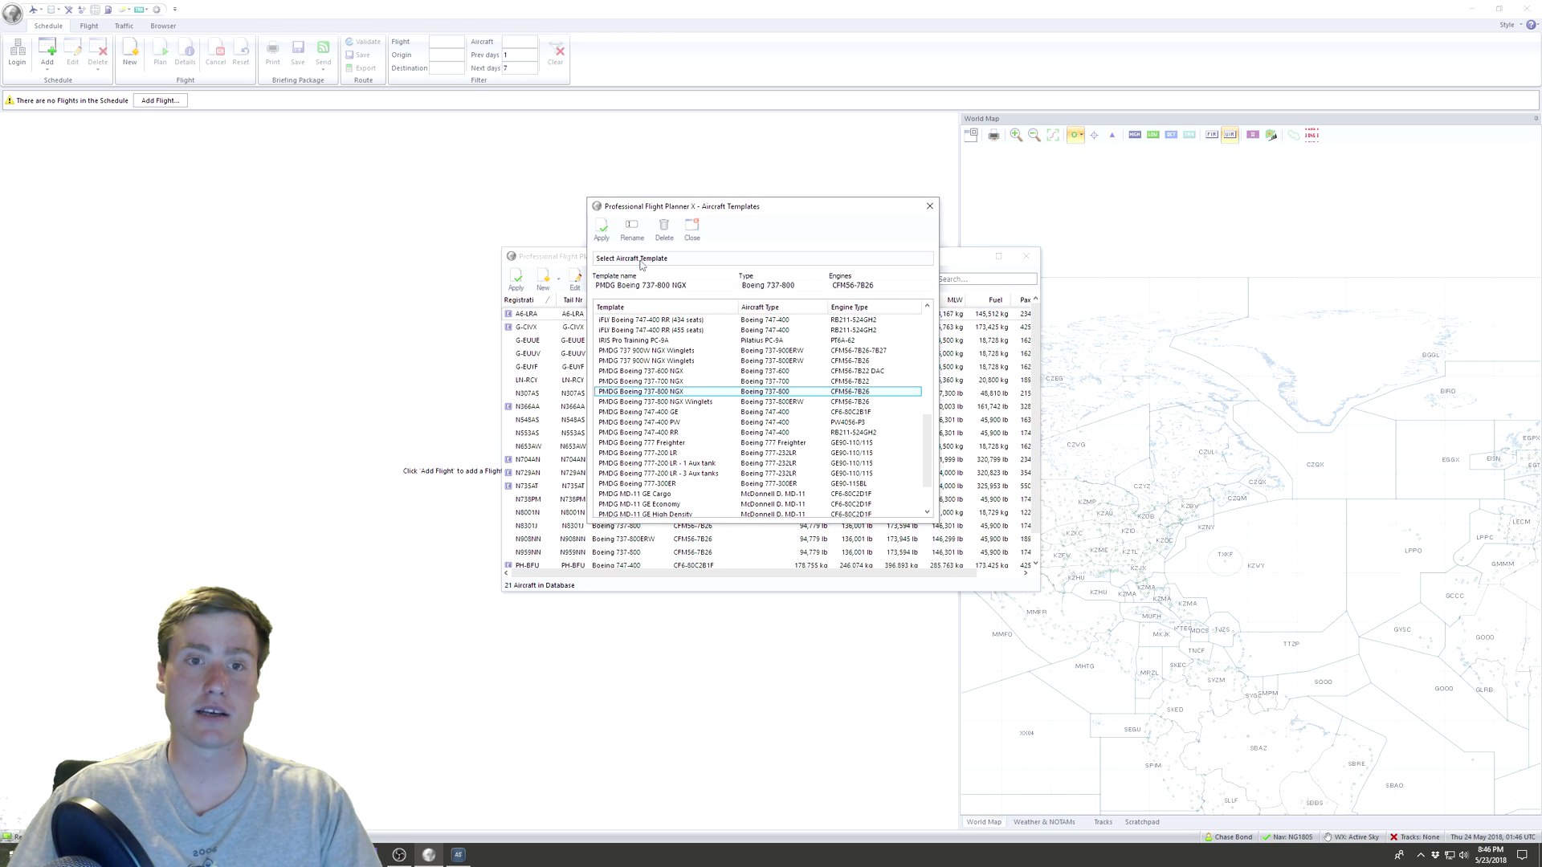
Apply the template to open a new Boeing 737-800 (CFM56-7B26) in the Aircraft Editor
click(602, 231)
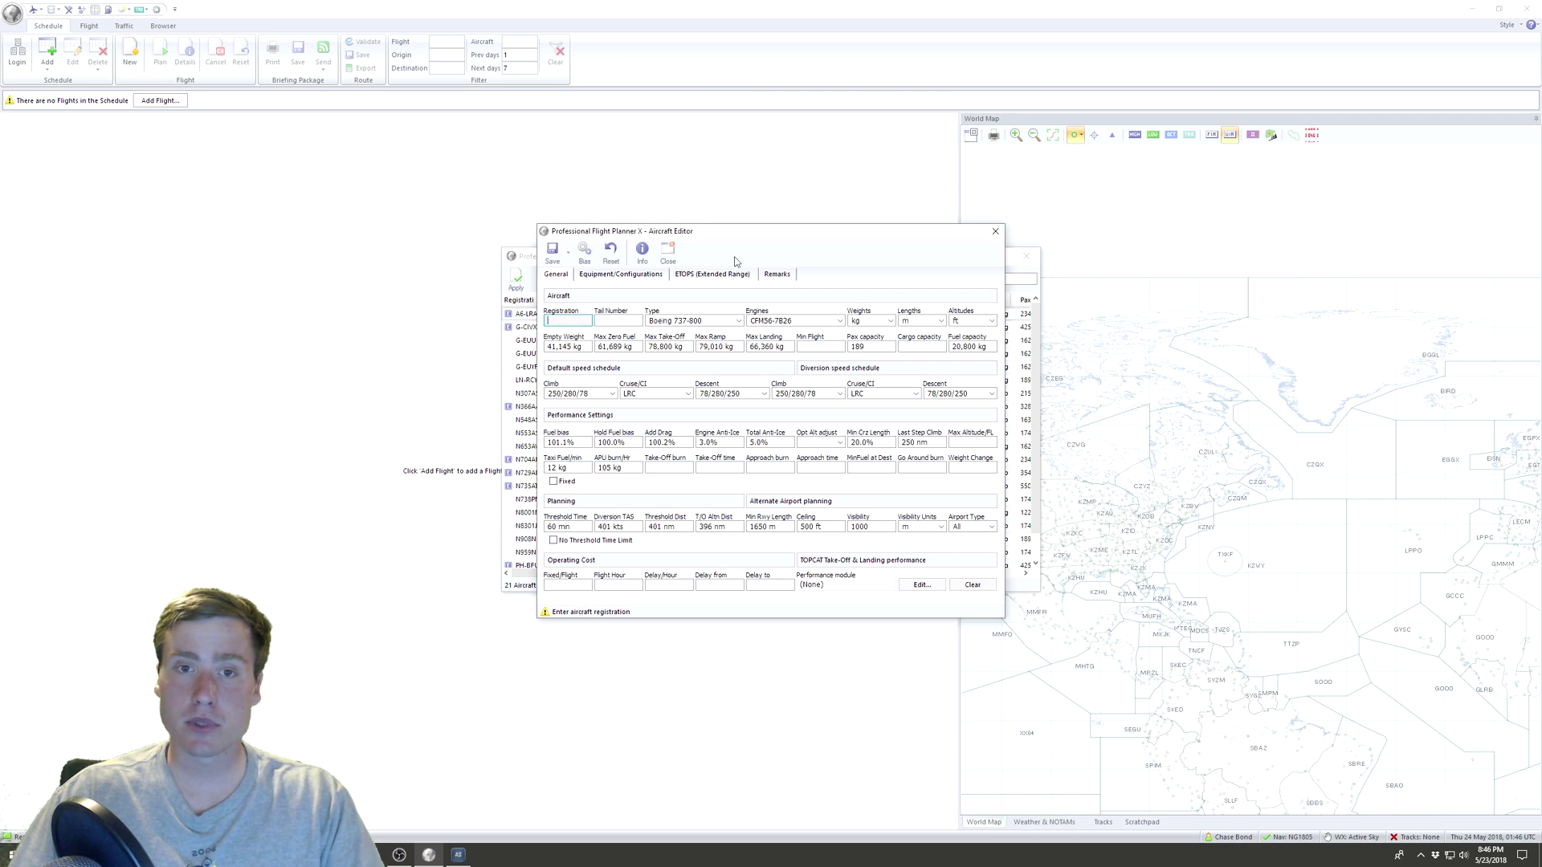
drag(754, 233, 752, 215)
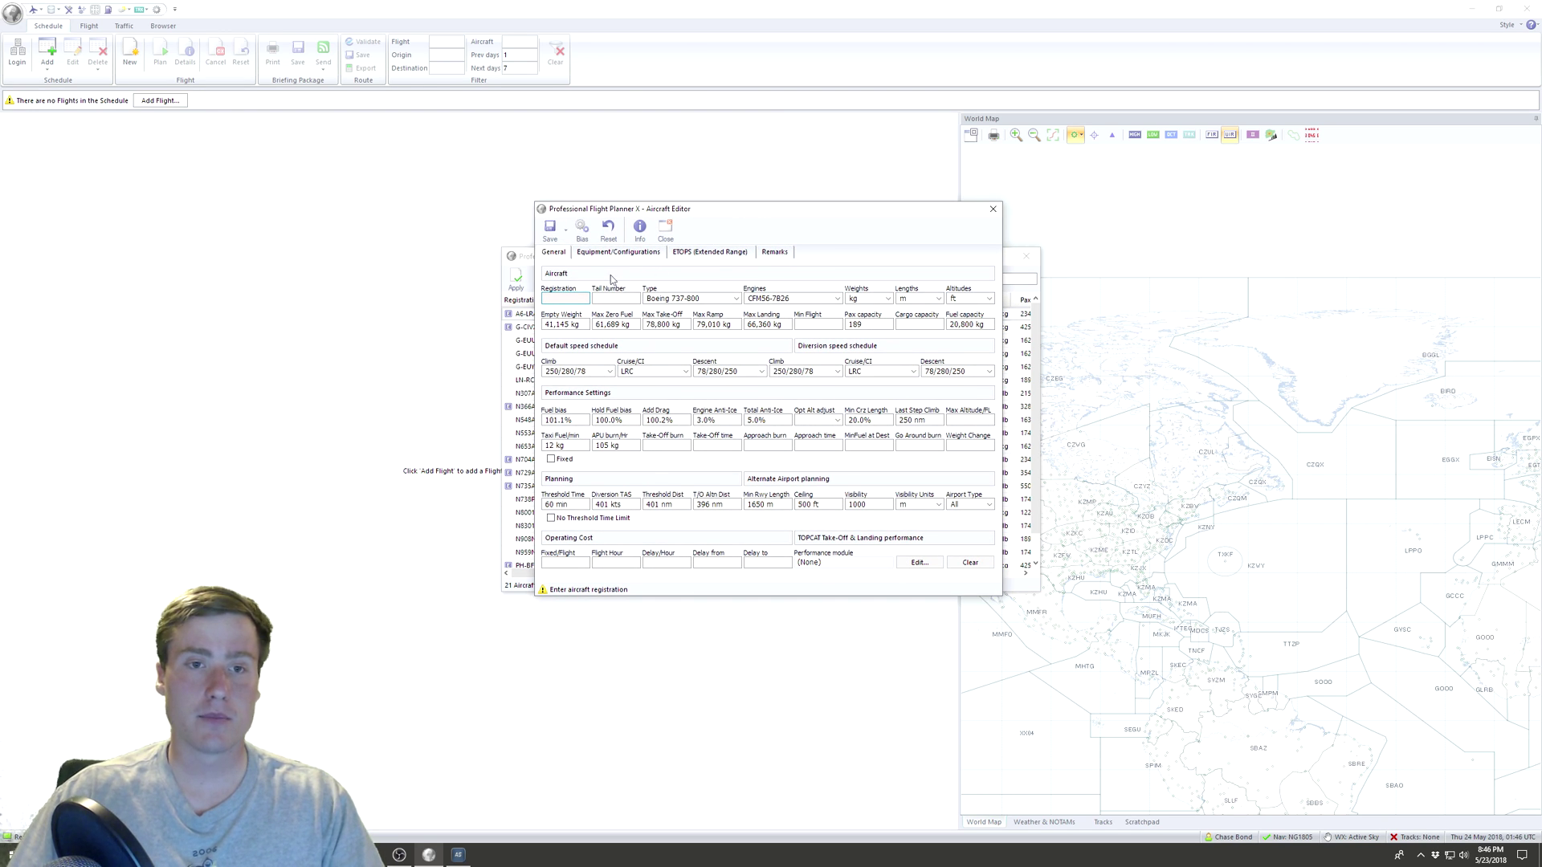
mouse_move(689, 210)
mouse_down()
mouse_move(712, 173)
mouse_move(694, 194)
mouse_up()
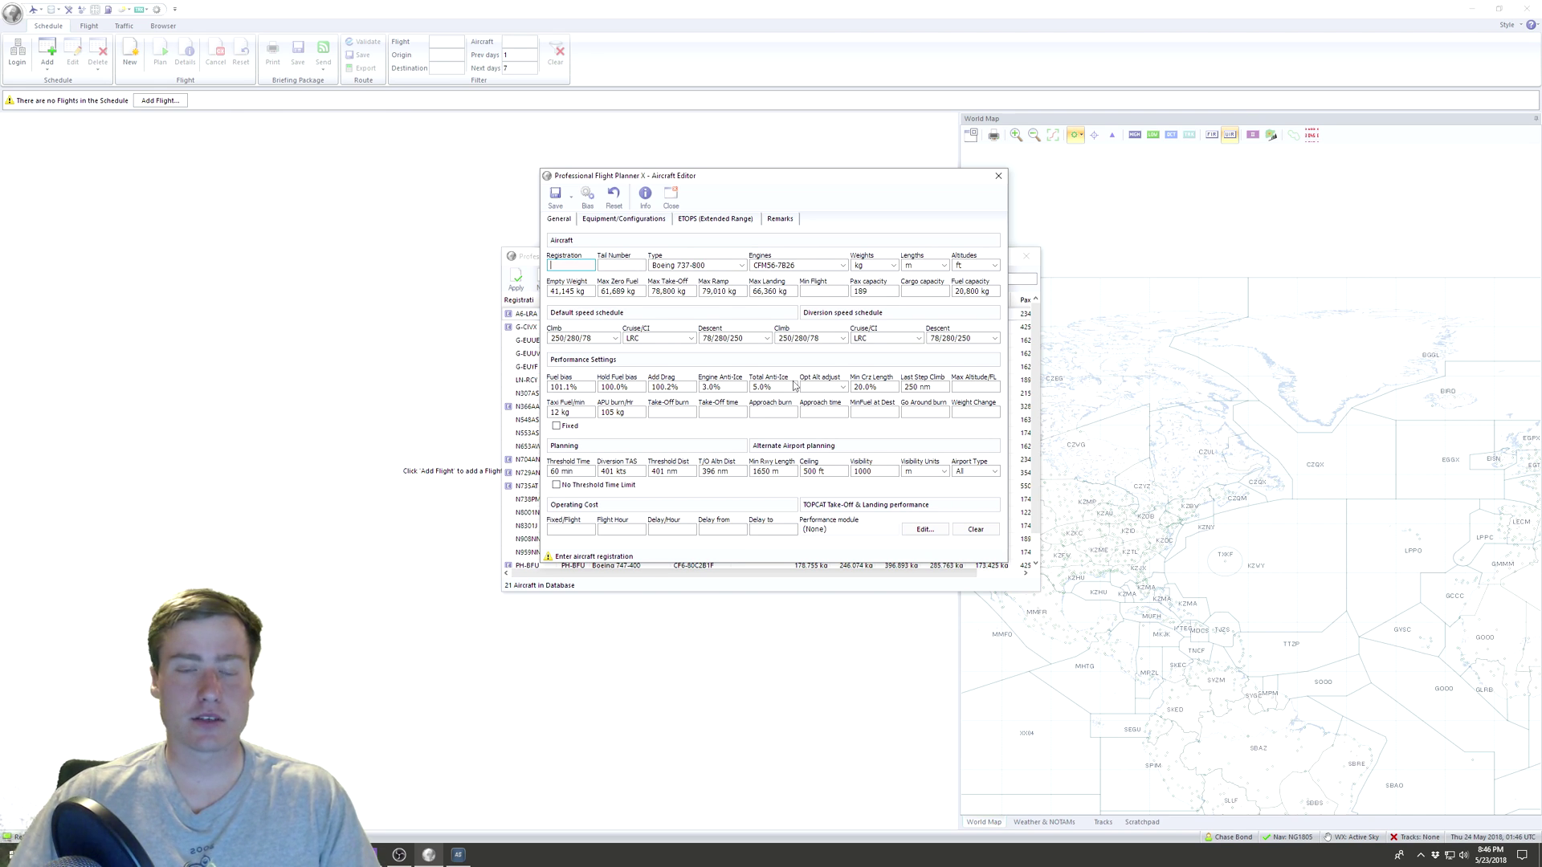
drag(746, 176, 753, 179)
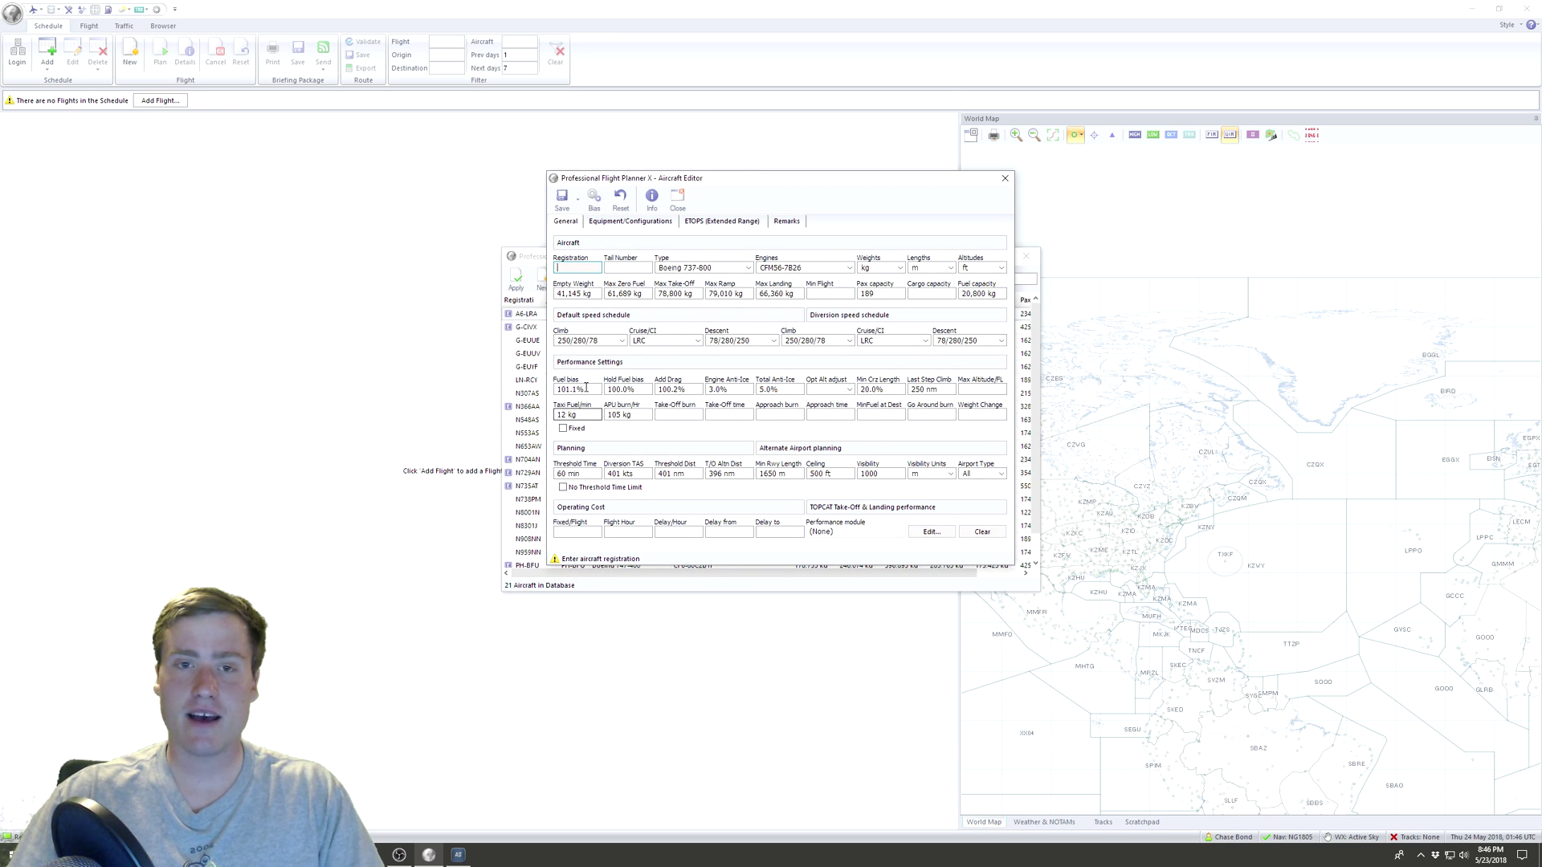
drag(696, 184, 812, 229)
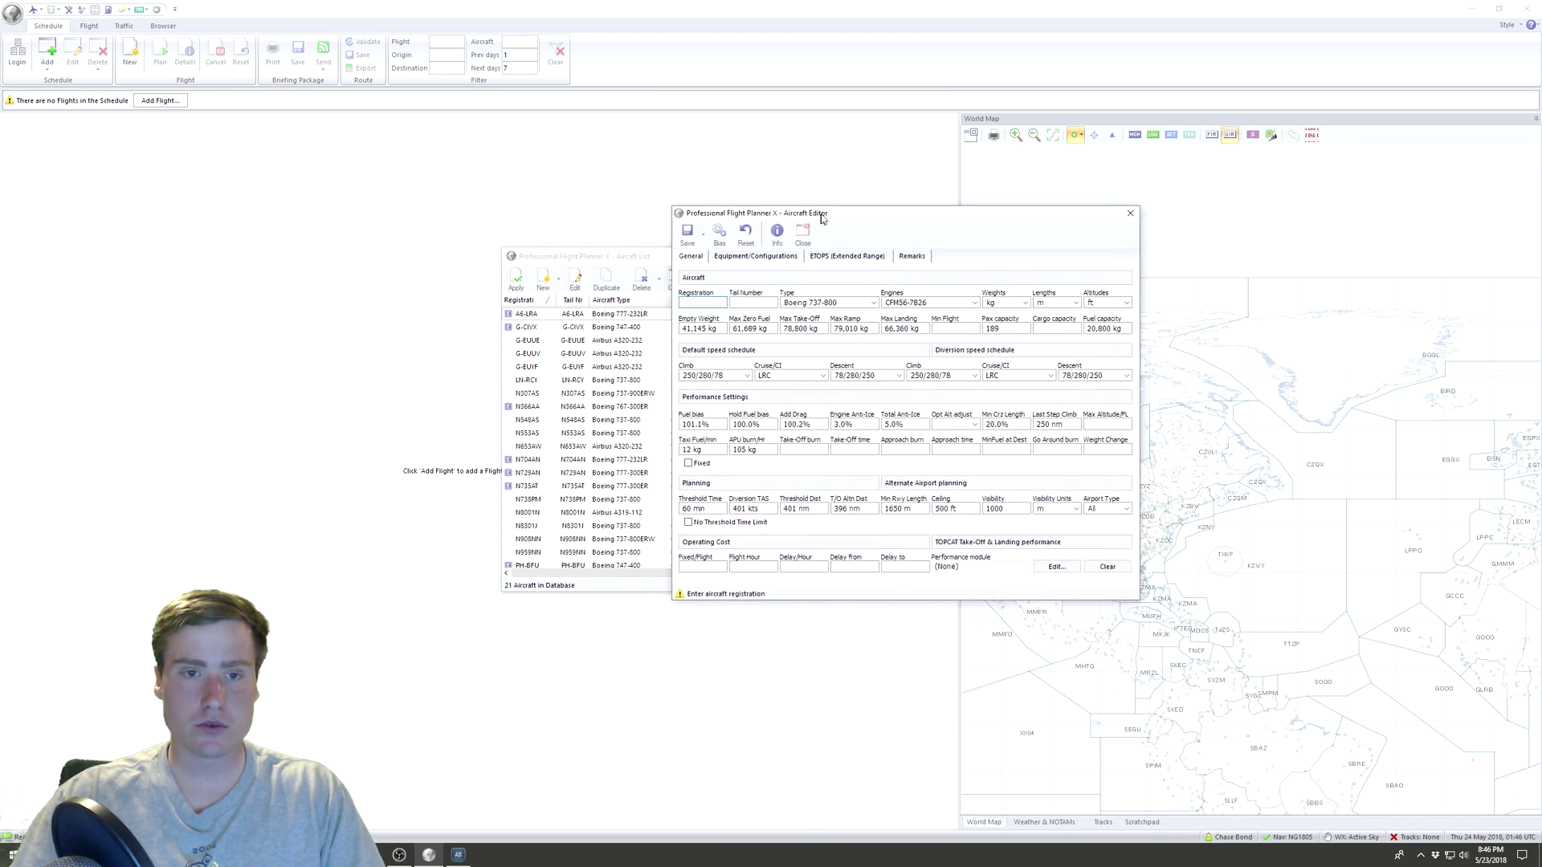
drag(822, 218, 771, 218)
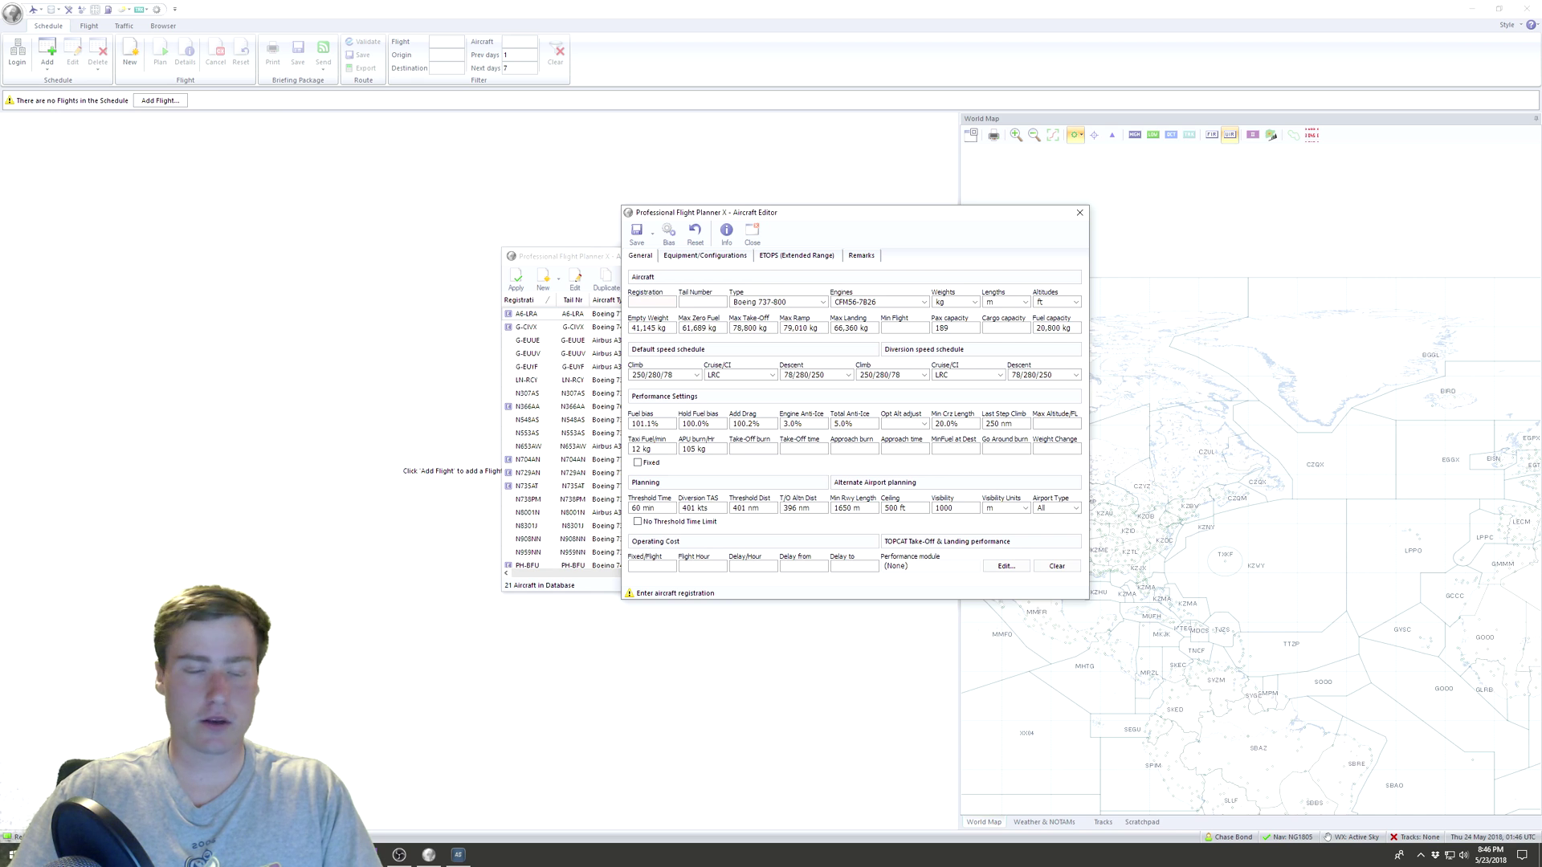
Look up AA 1212 on the FlightStats tracker from the search results
key(alt+Tab)
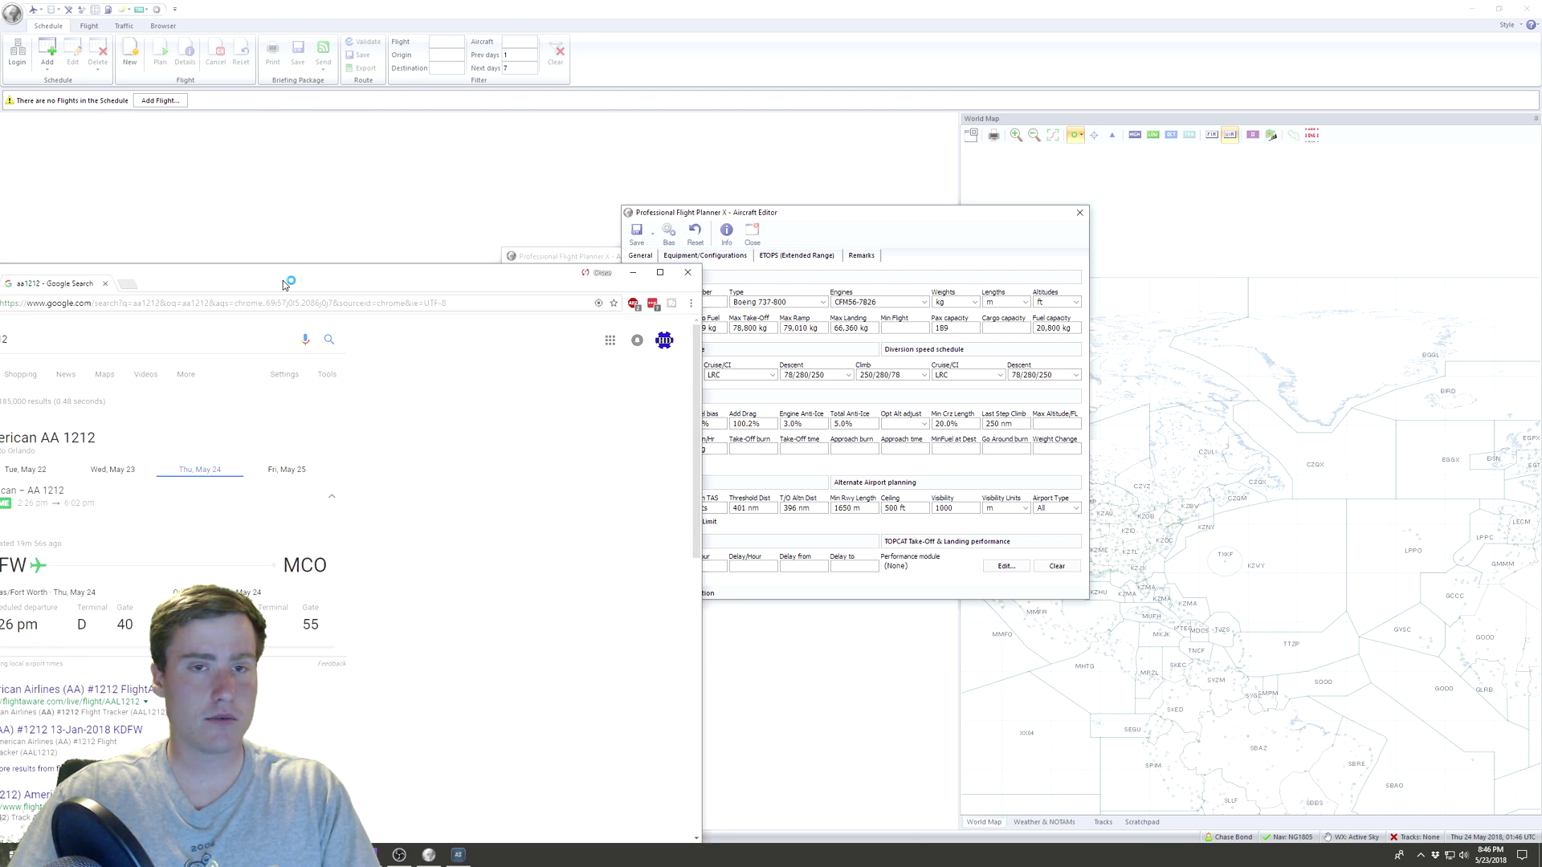
scroll(527, 456, down, 2)
scroll(524, 417, down, 1)
scroll(521, 397, down, 2)
click(521, 392)
scroll(634, 361, down, 8)
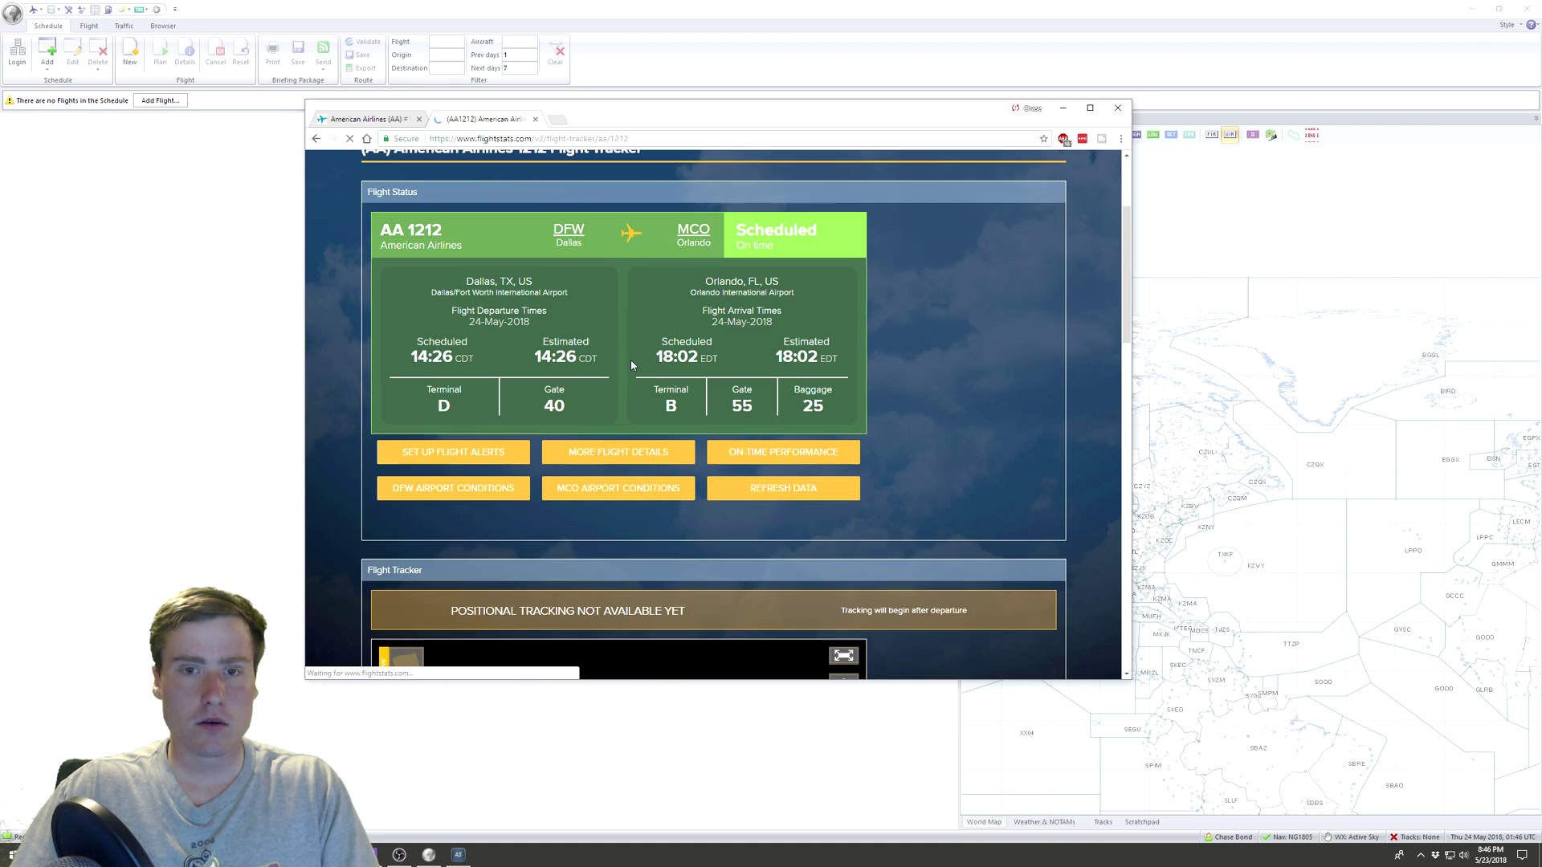
scroll(362, 197, down, 3)
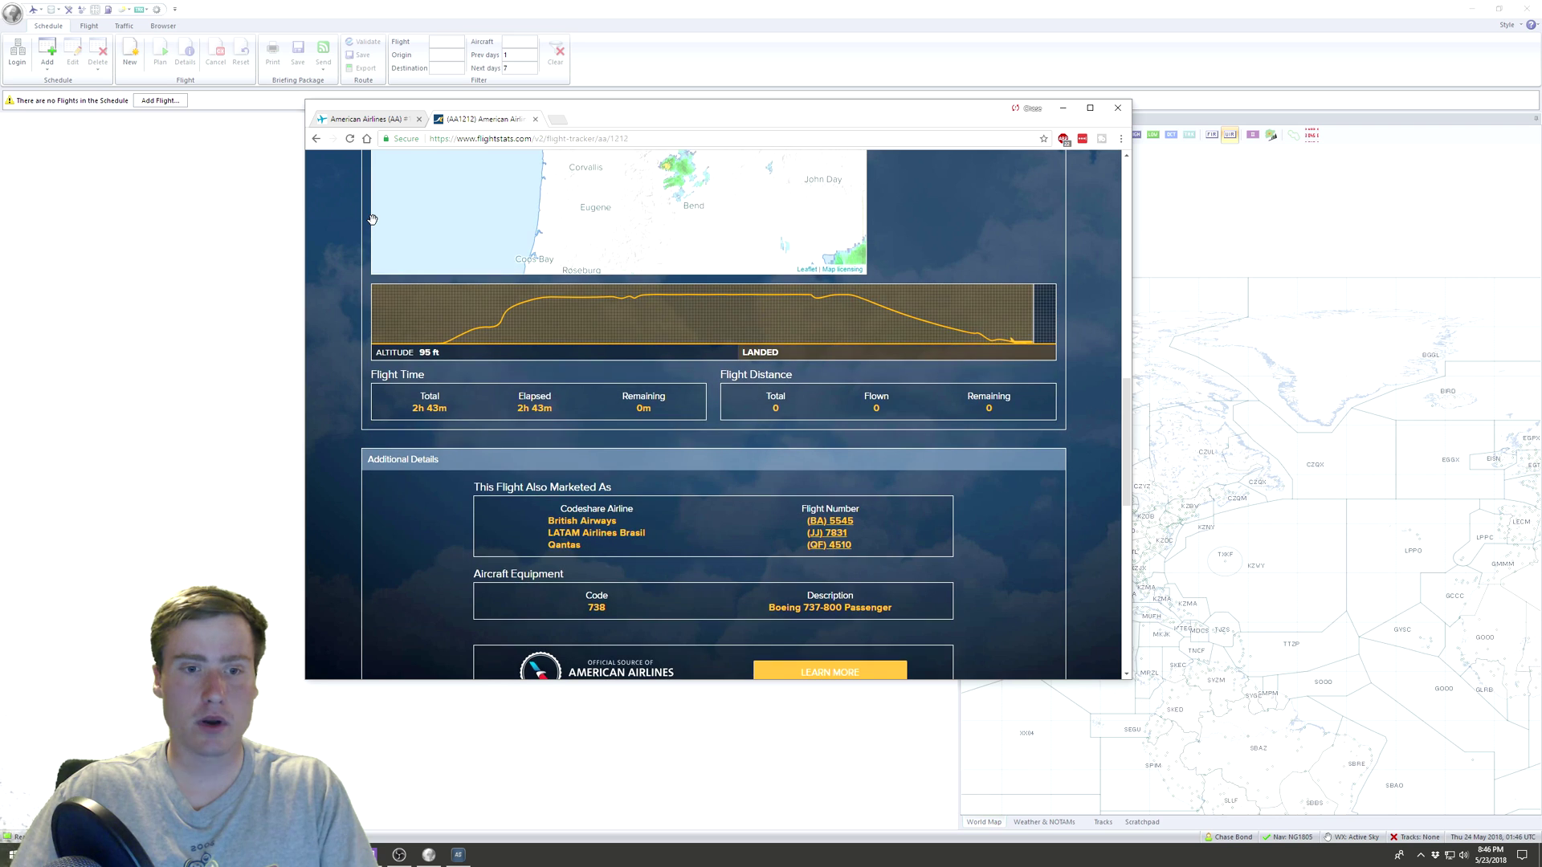
scroll(352, 214, down, 2)
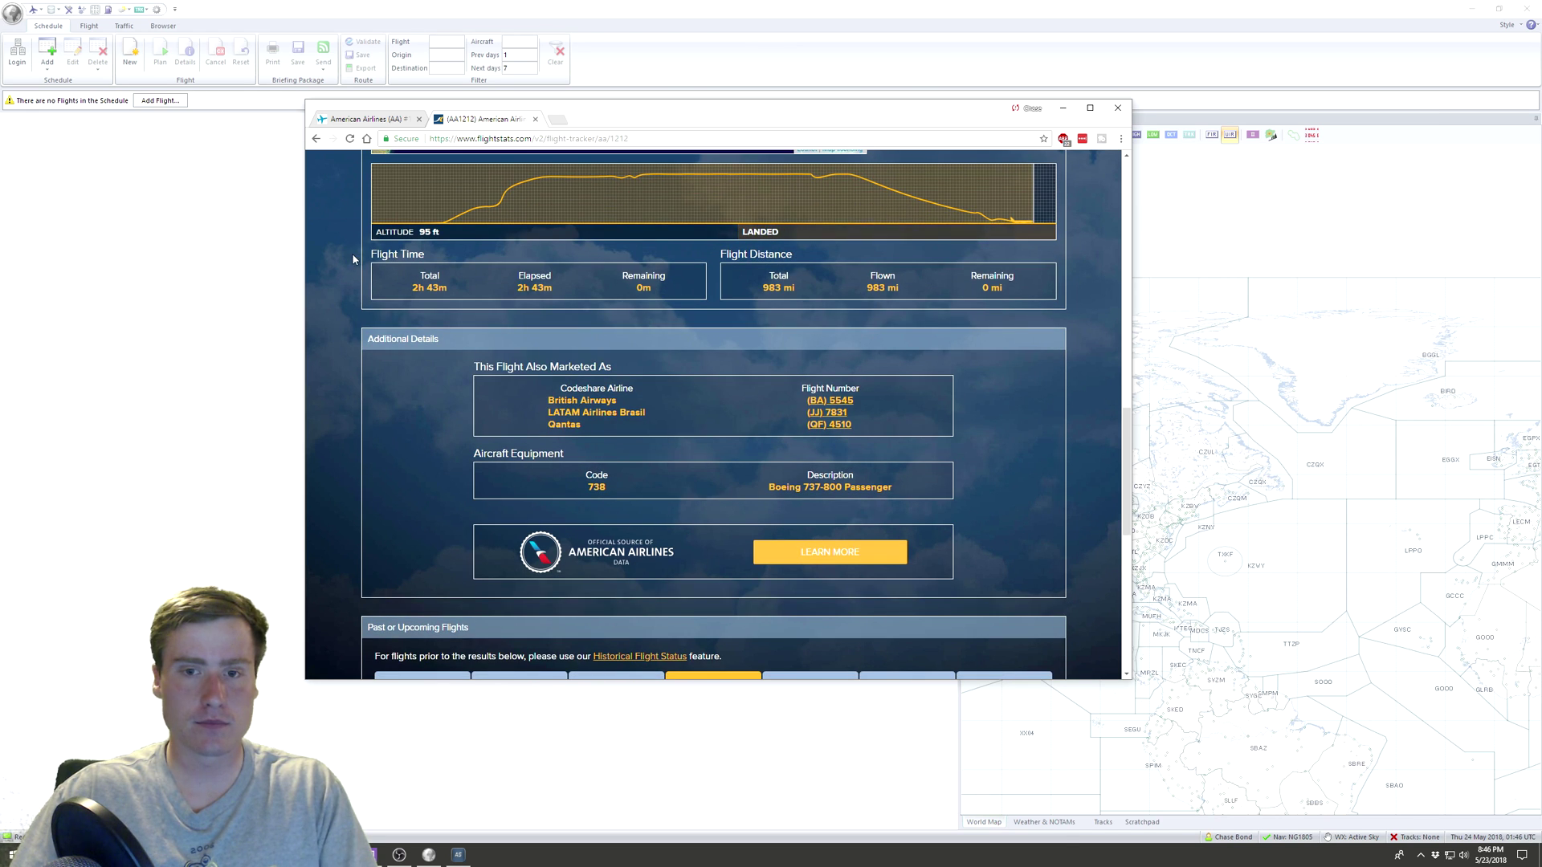
scroll(356, 262, down, 1)
scroll(548, 303, down, 5)
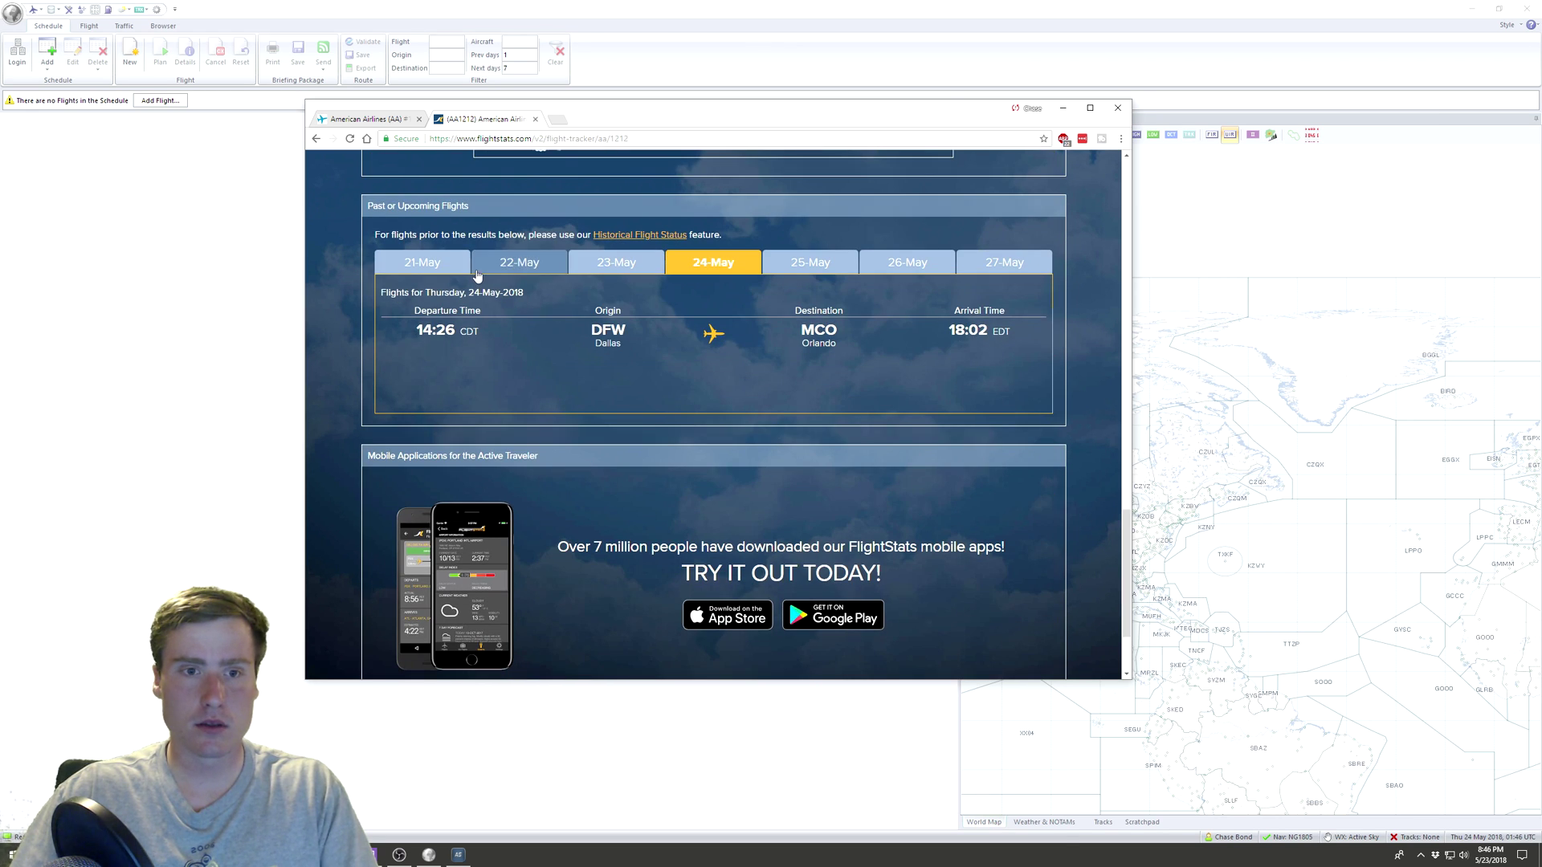
scroll(449, 273, up, 1)
scroll(413, 254, down, 3)
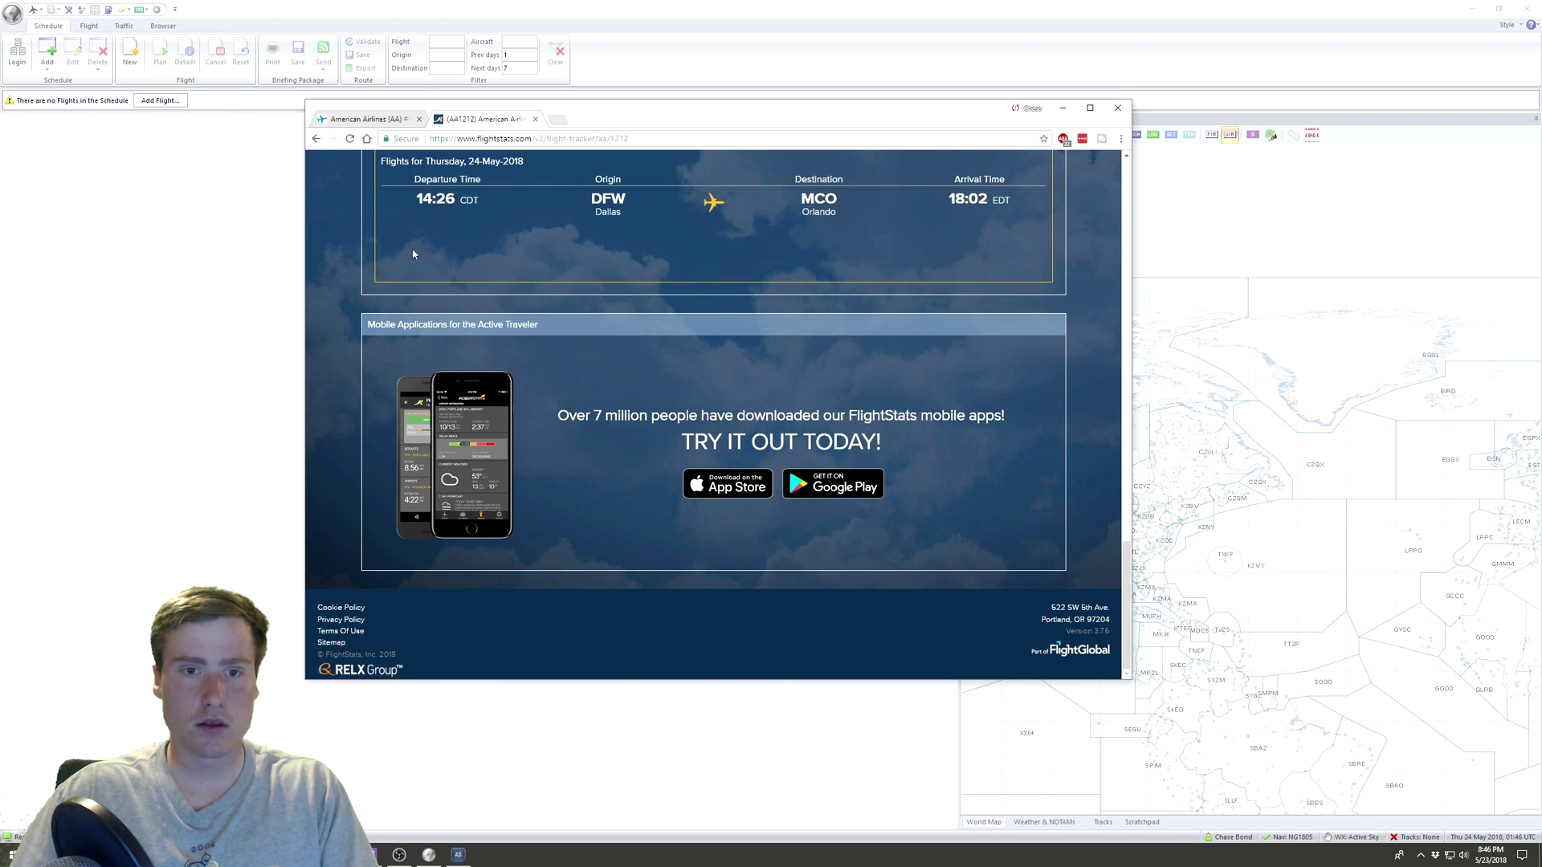
Check the Plane Finder page for AA1212
click(317, 139)
scroll(519, 443, down, 2)
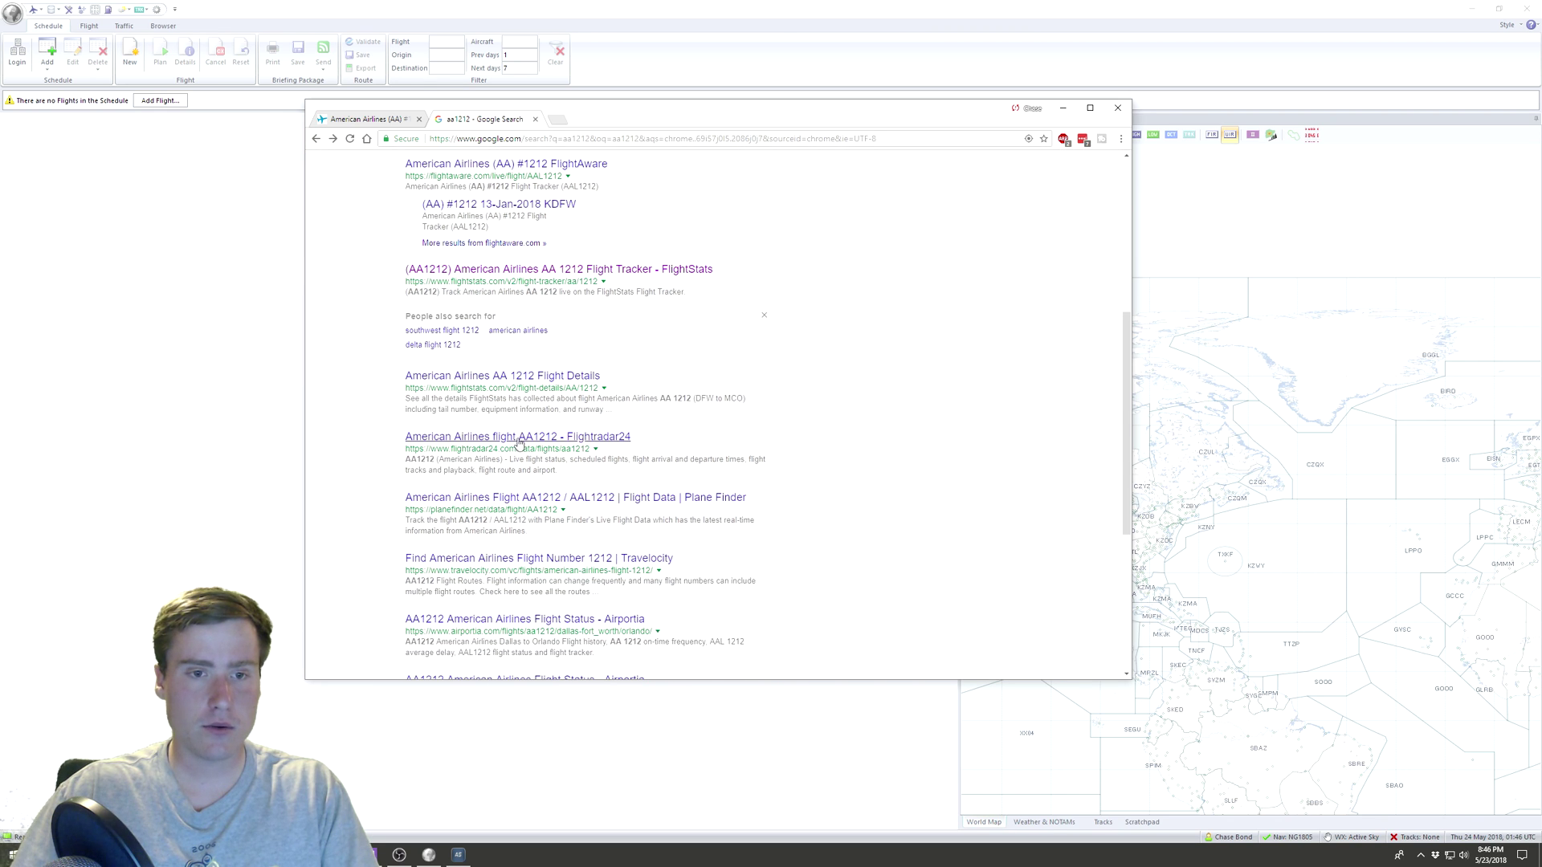
click(515, 498)
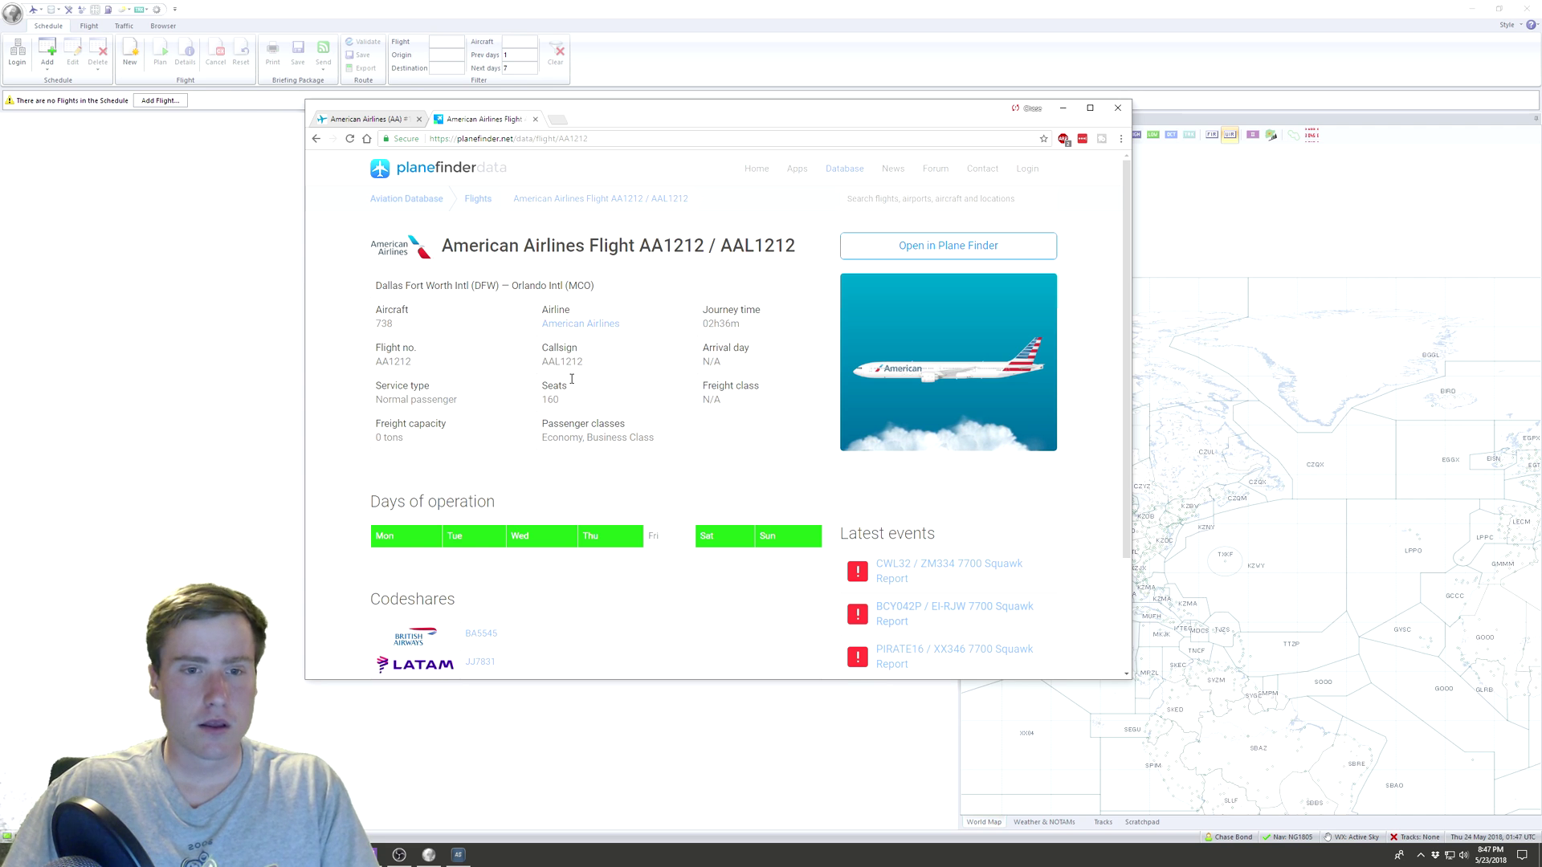
scroll(562, 373, down, 3)
scroll(610, 374, up, 3)
scroll(606, 410, down, 3)
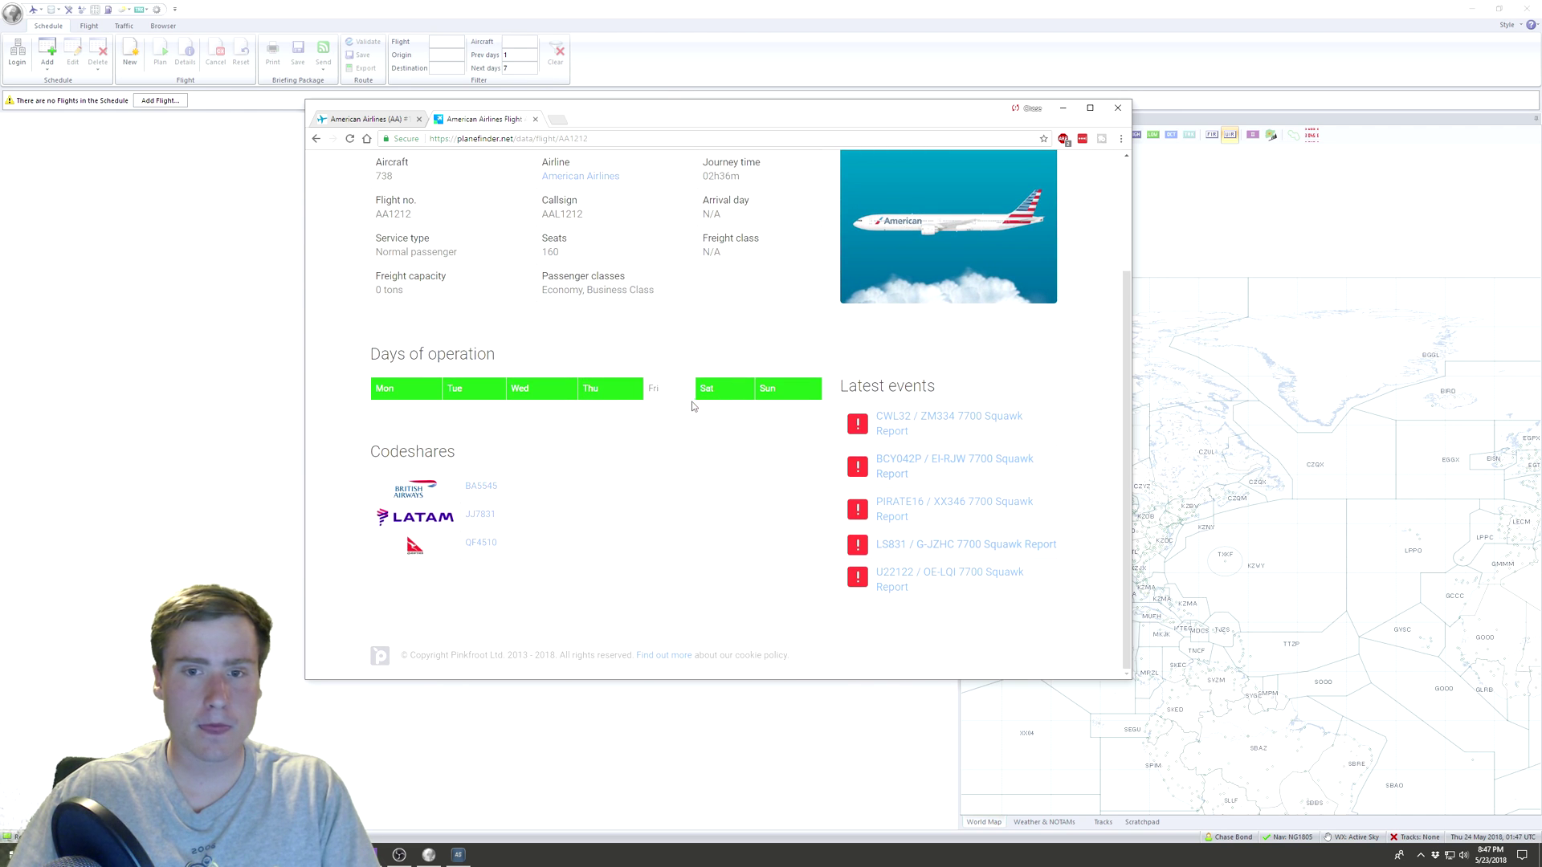
scroll(694, 385, up, 2)
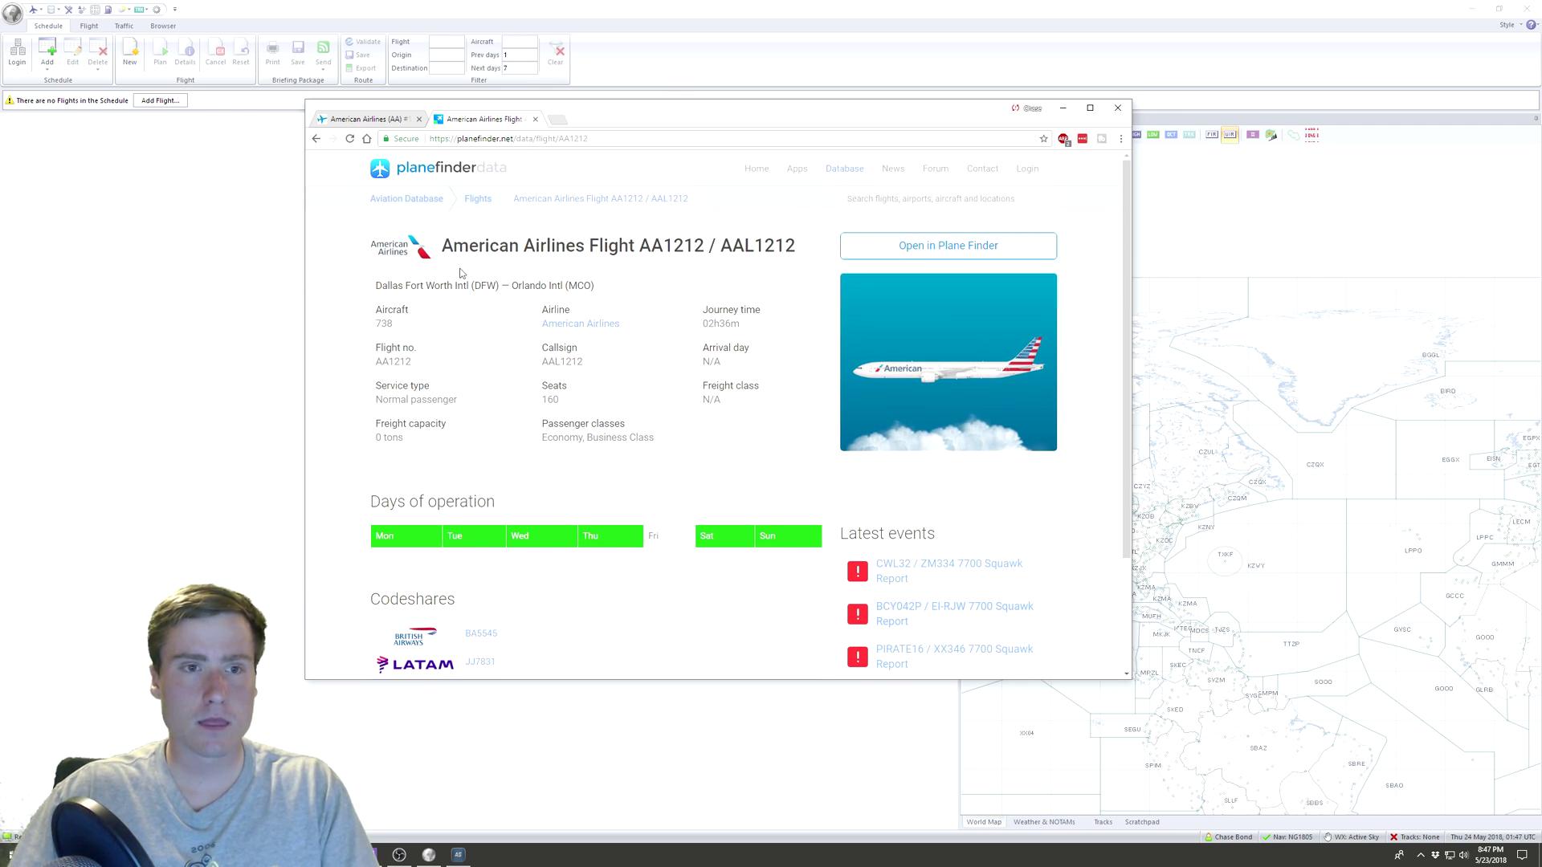
Open Flightradar24's AA1212 history of Dallas–Orlando B738 flights and move the browser aside
click(315, 139)
scroll(565, 498, down, 3)
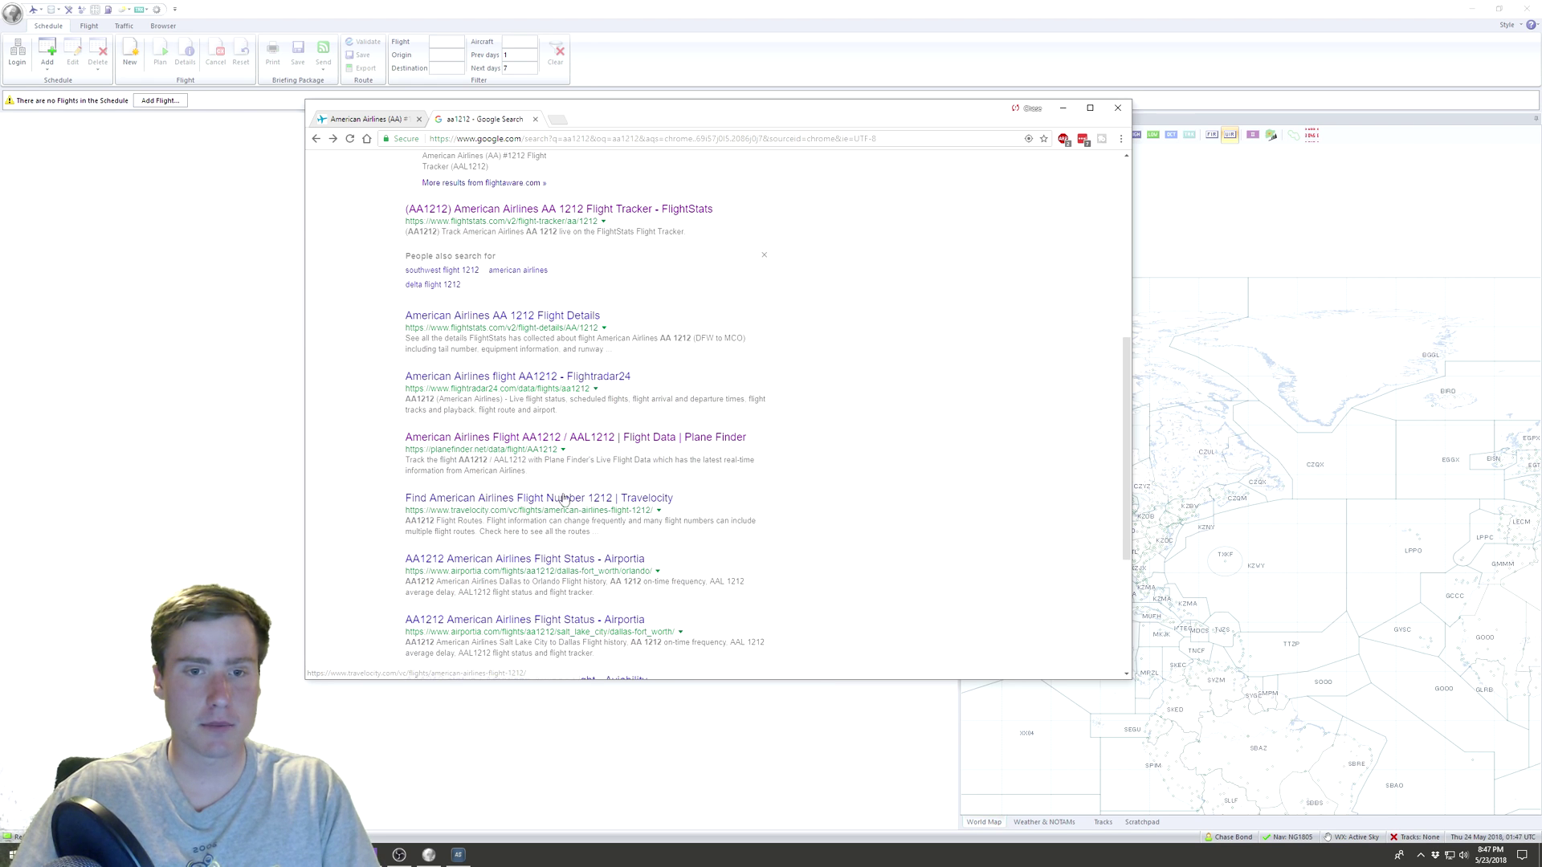
scroll(554, 450, down, 2)
scroll(549, 398, up, 2)
click(554, 376)
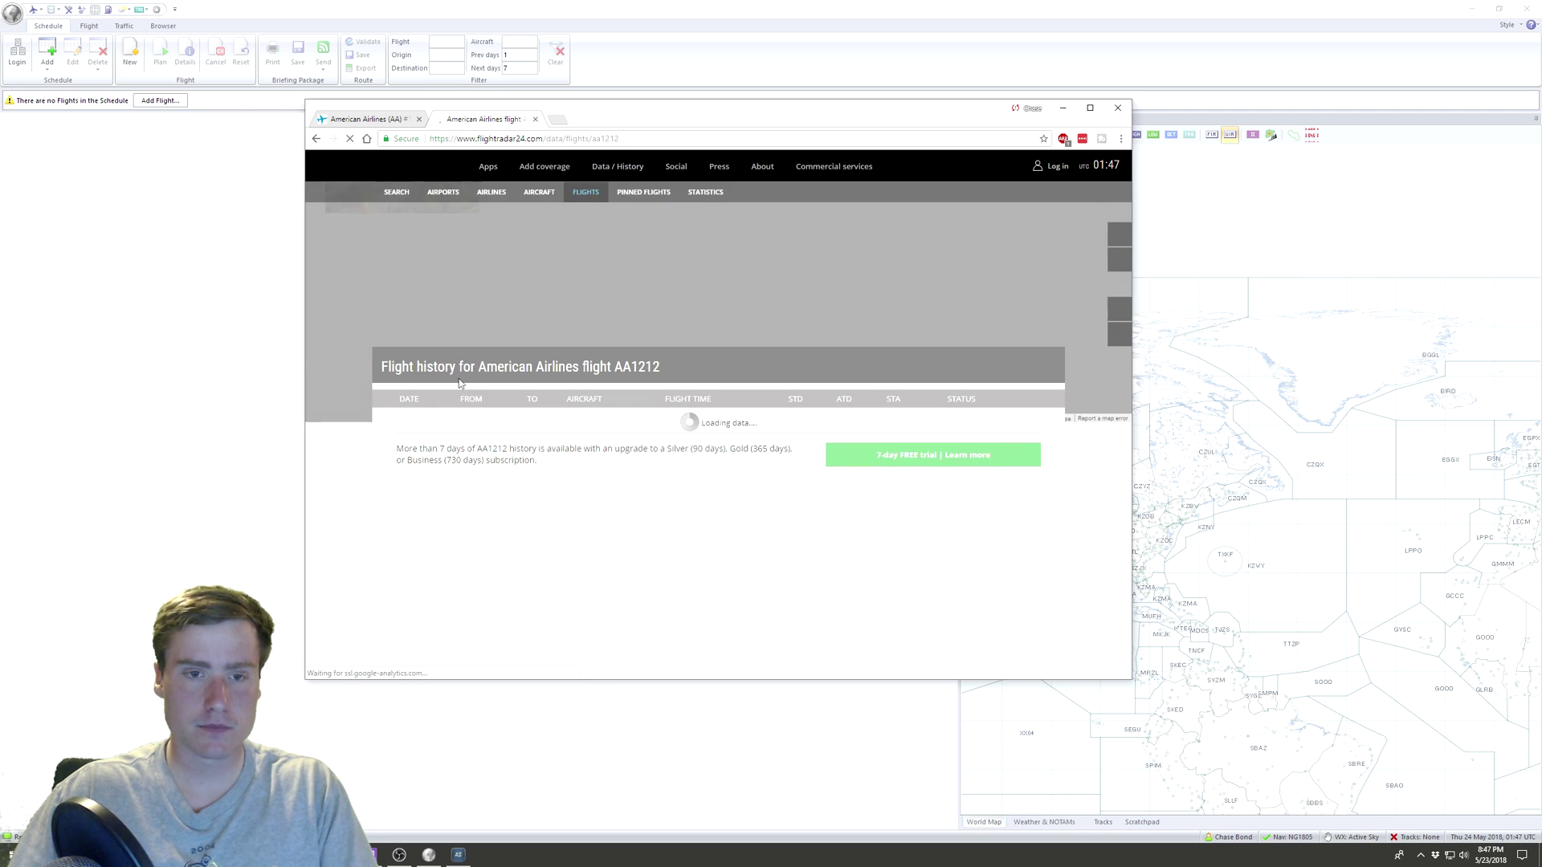
scroll(493, 432, down, 2)
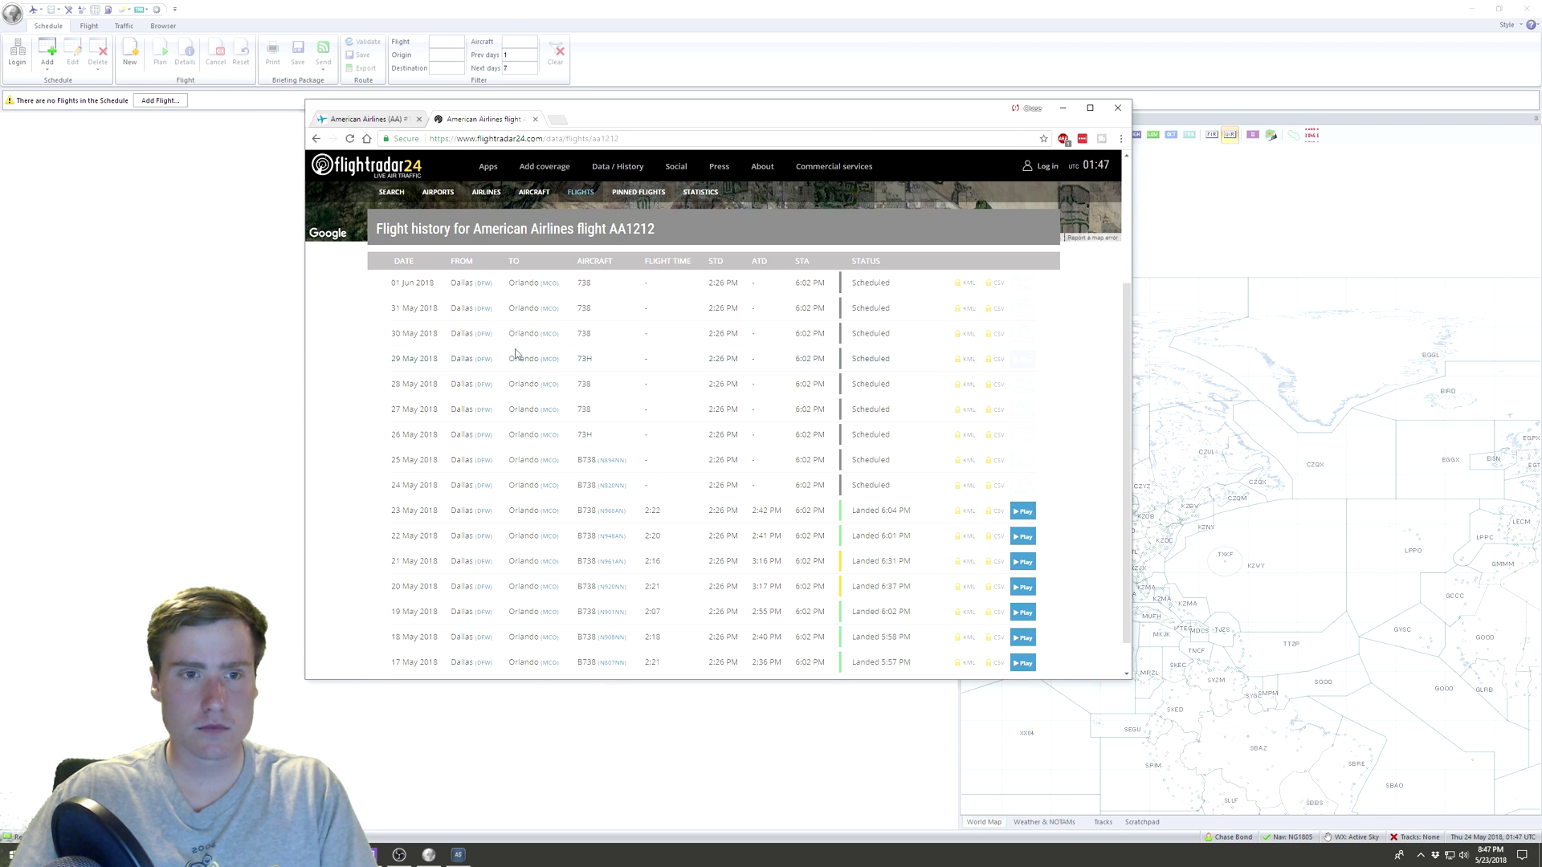
scroll(565, 367, down, 1)
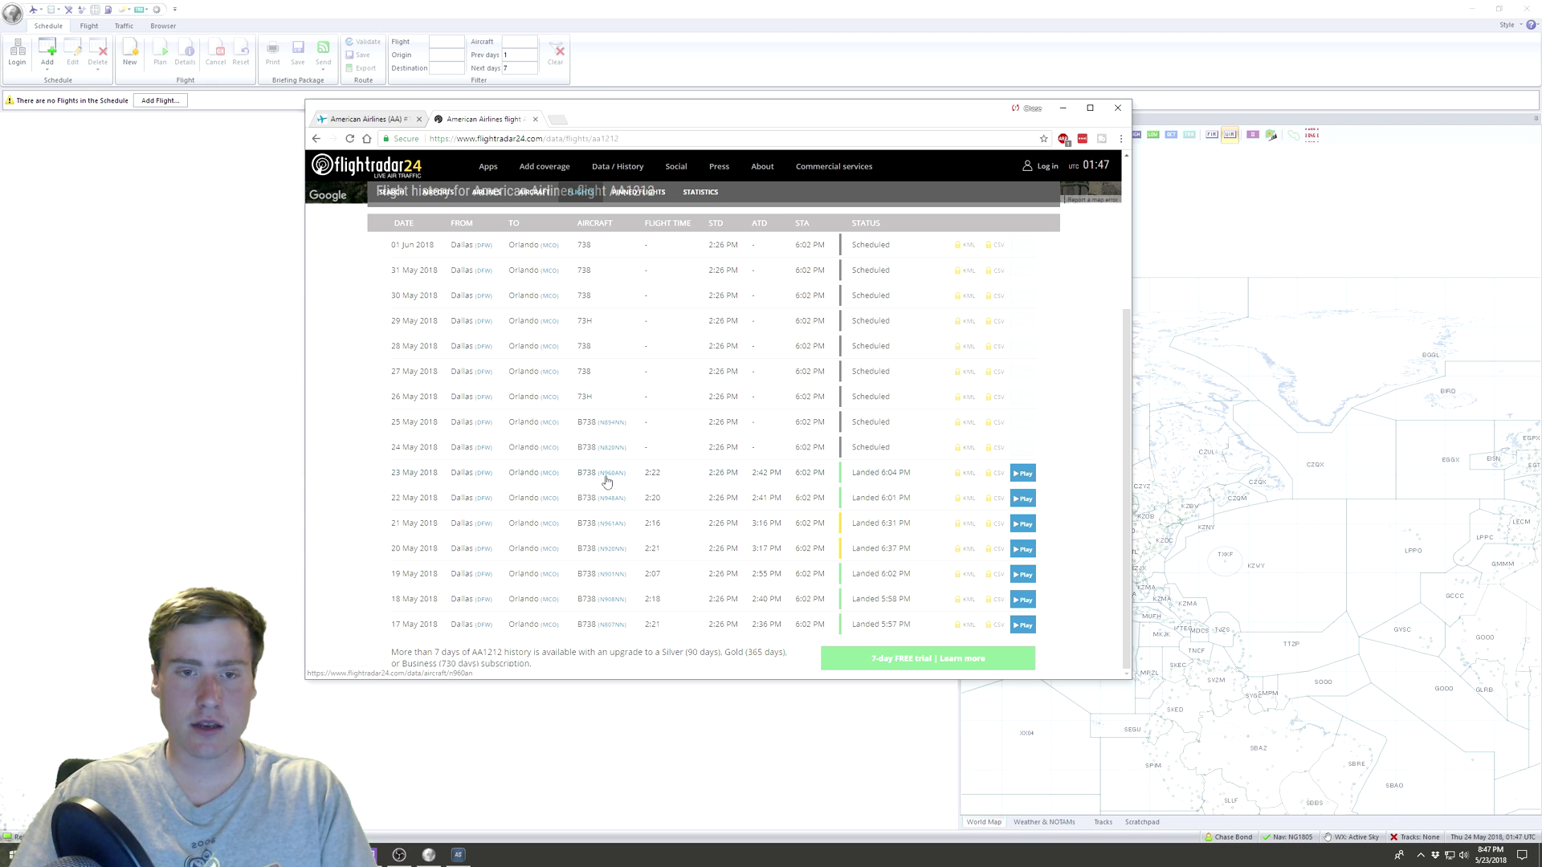
drag(762, 110, 469, 85)
drag(897, 208, 983, 205)
Enter N960AN as the new 737-800's registration and tail number
click(429, 854)
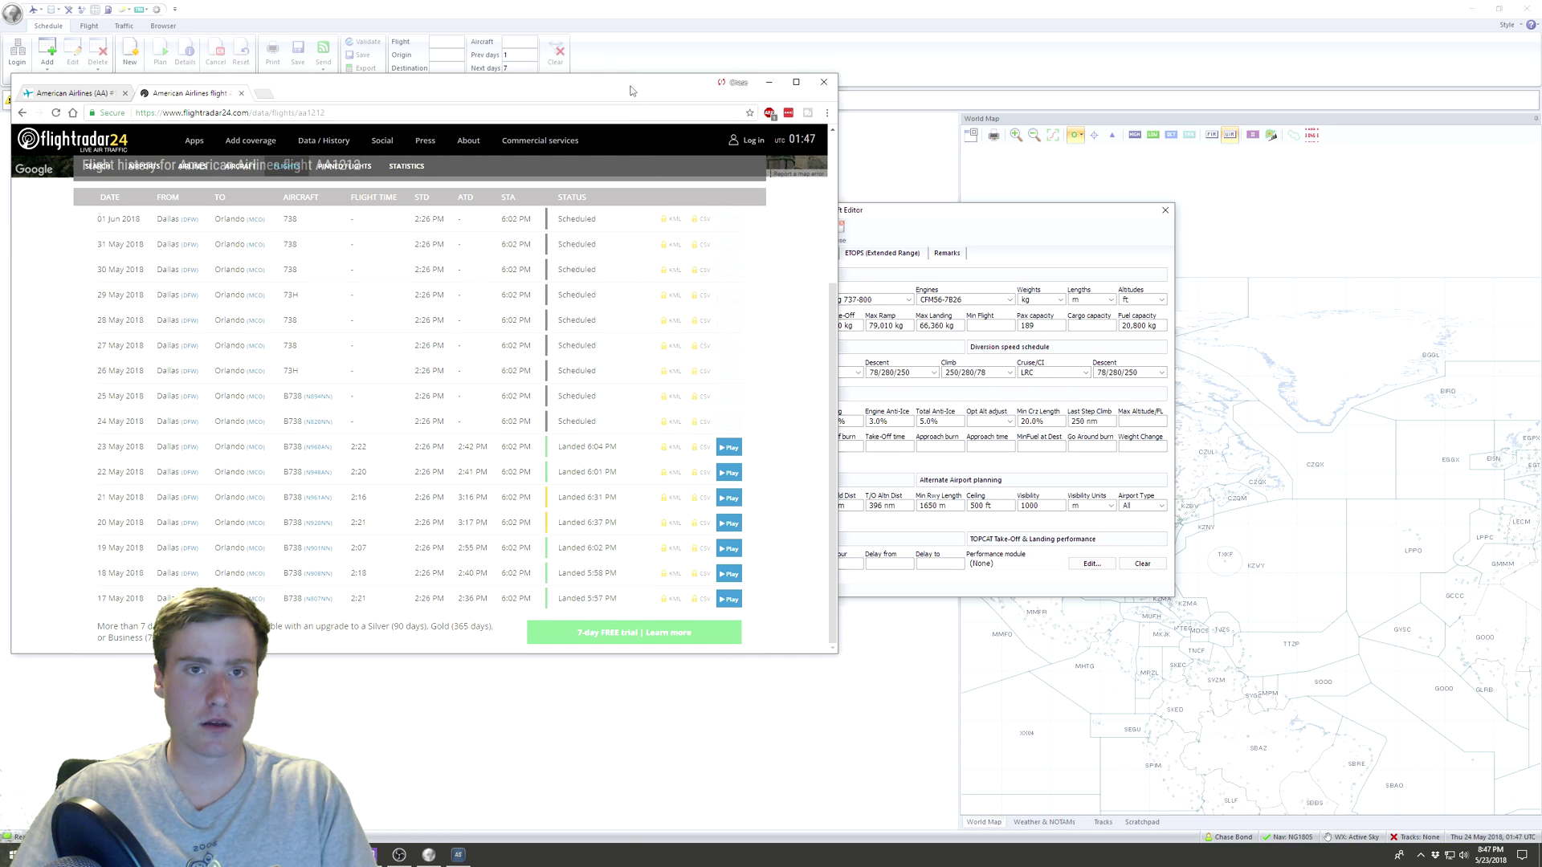
click(429, 854)
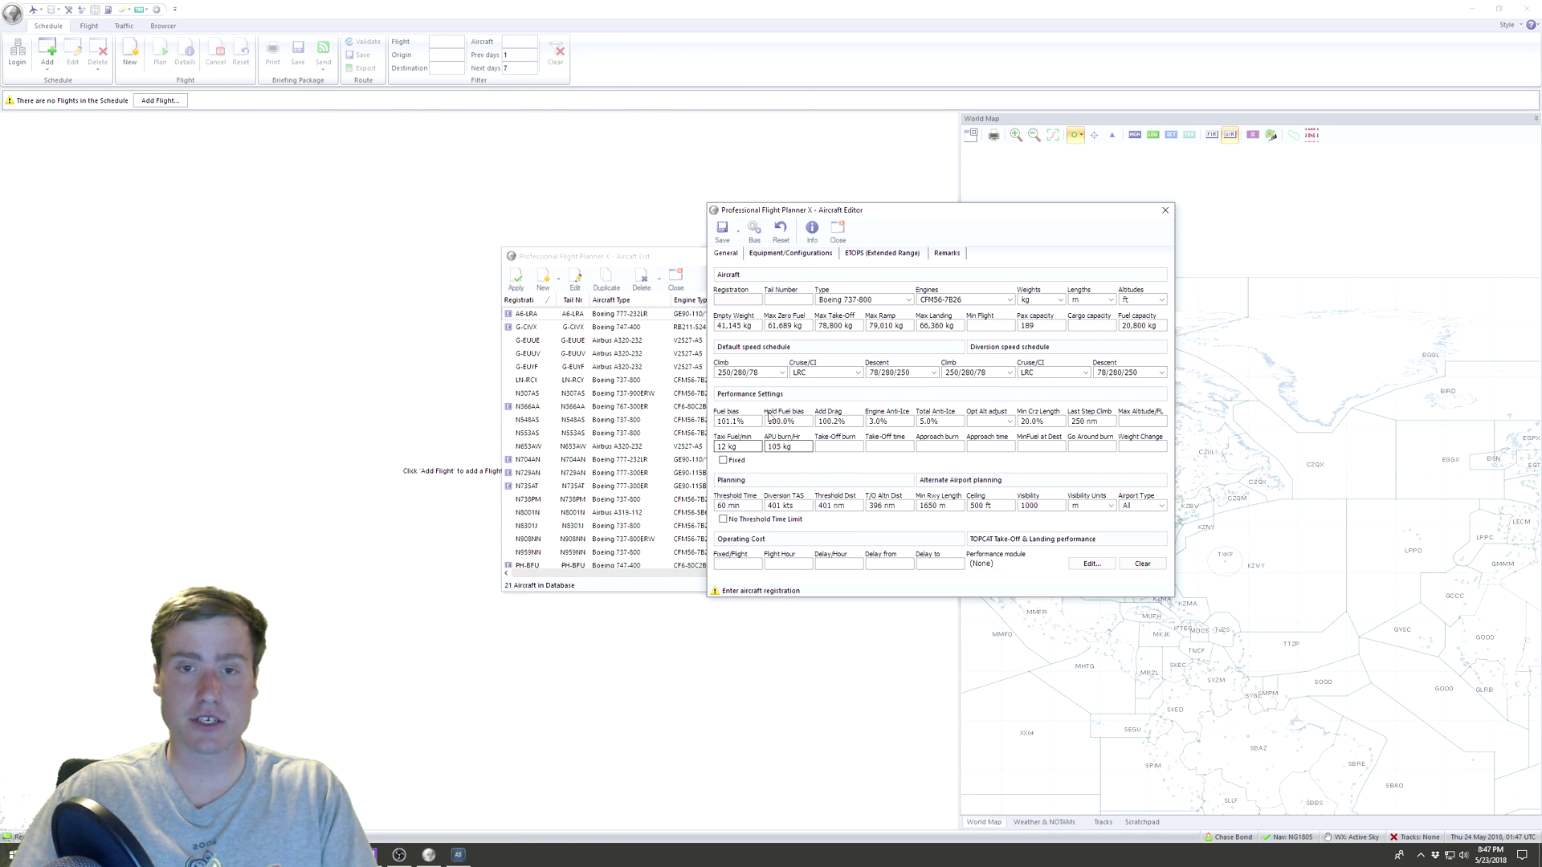
click(728, 302)
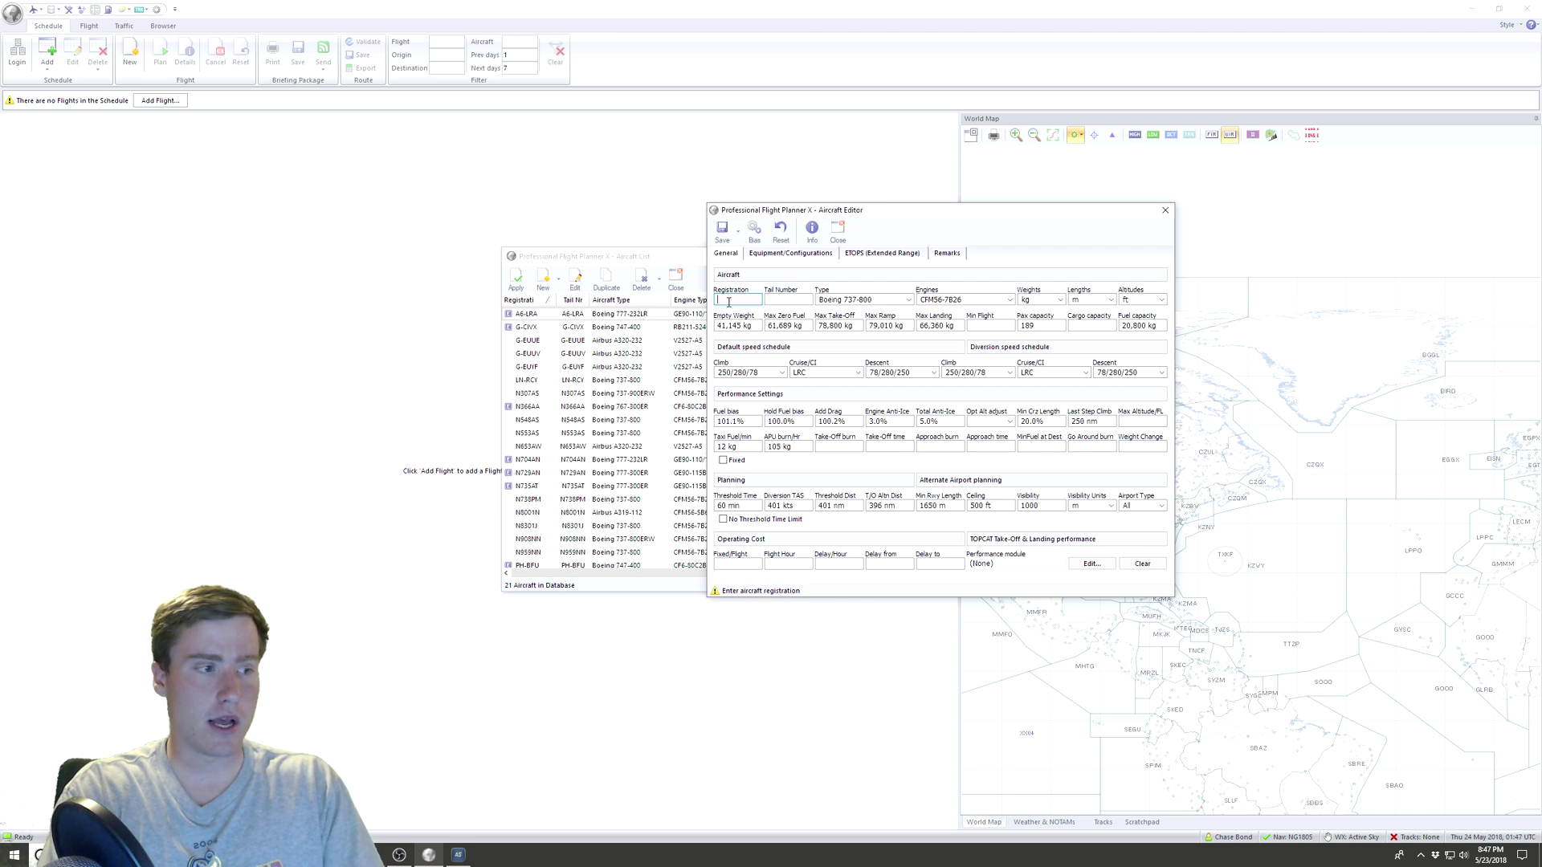
text(N960AN)
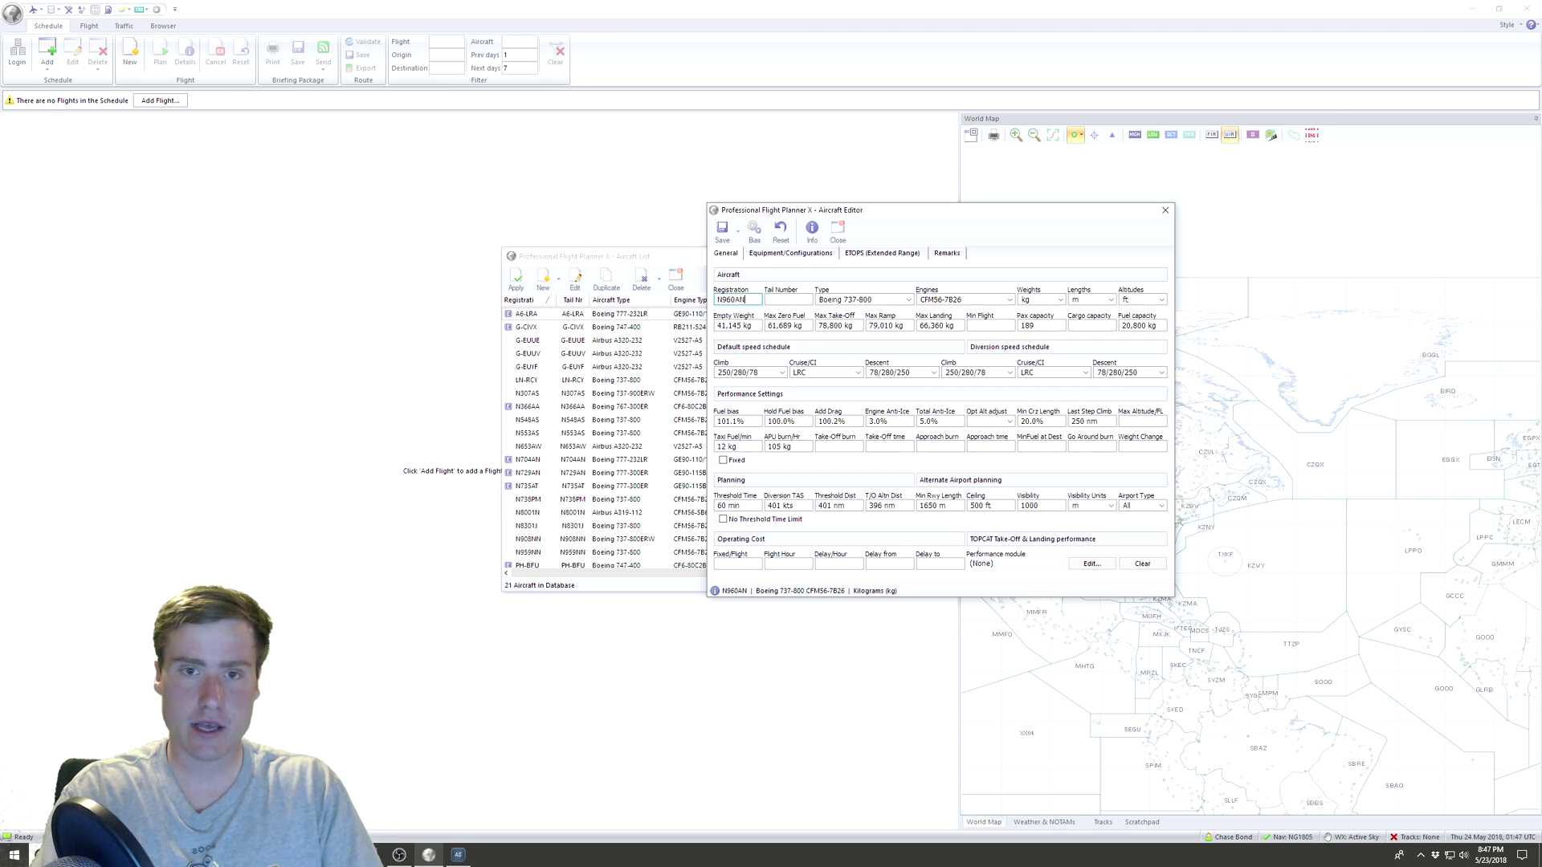
key(Tab)
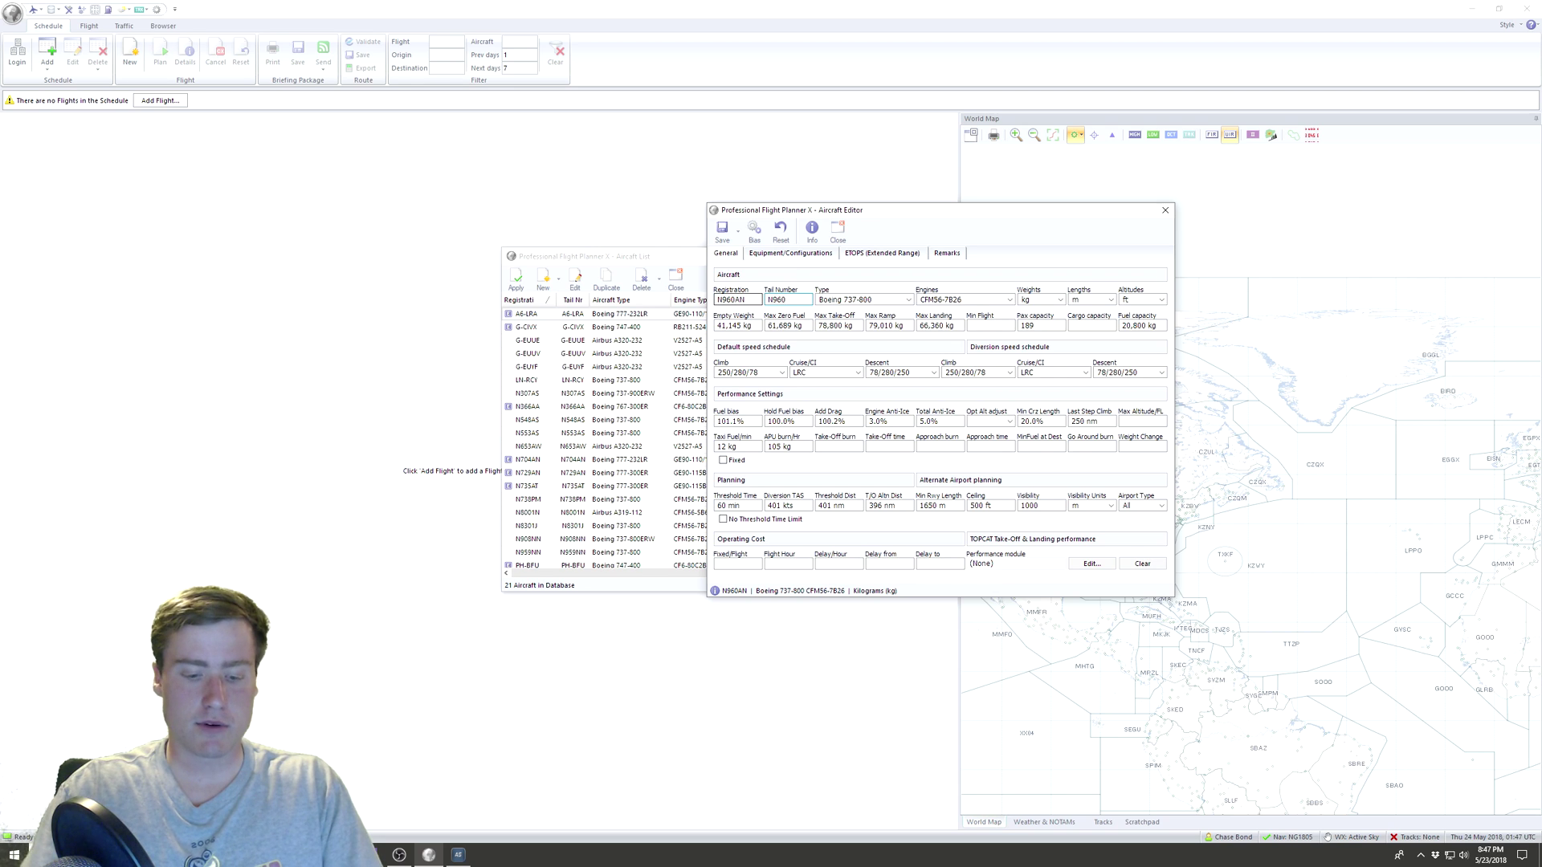
key(Tab)
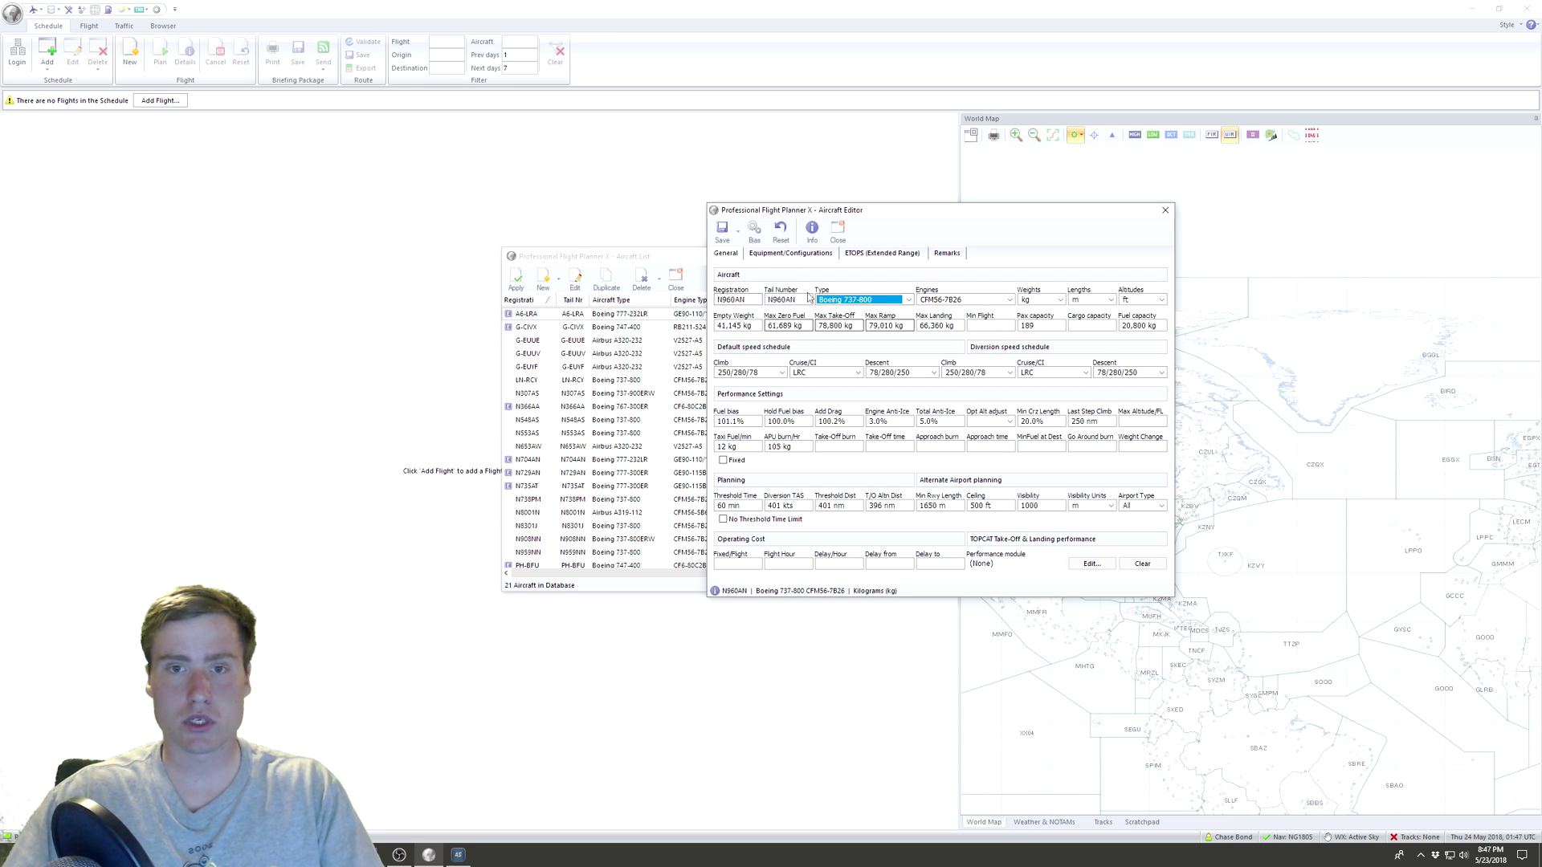
key(Tab)
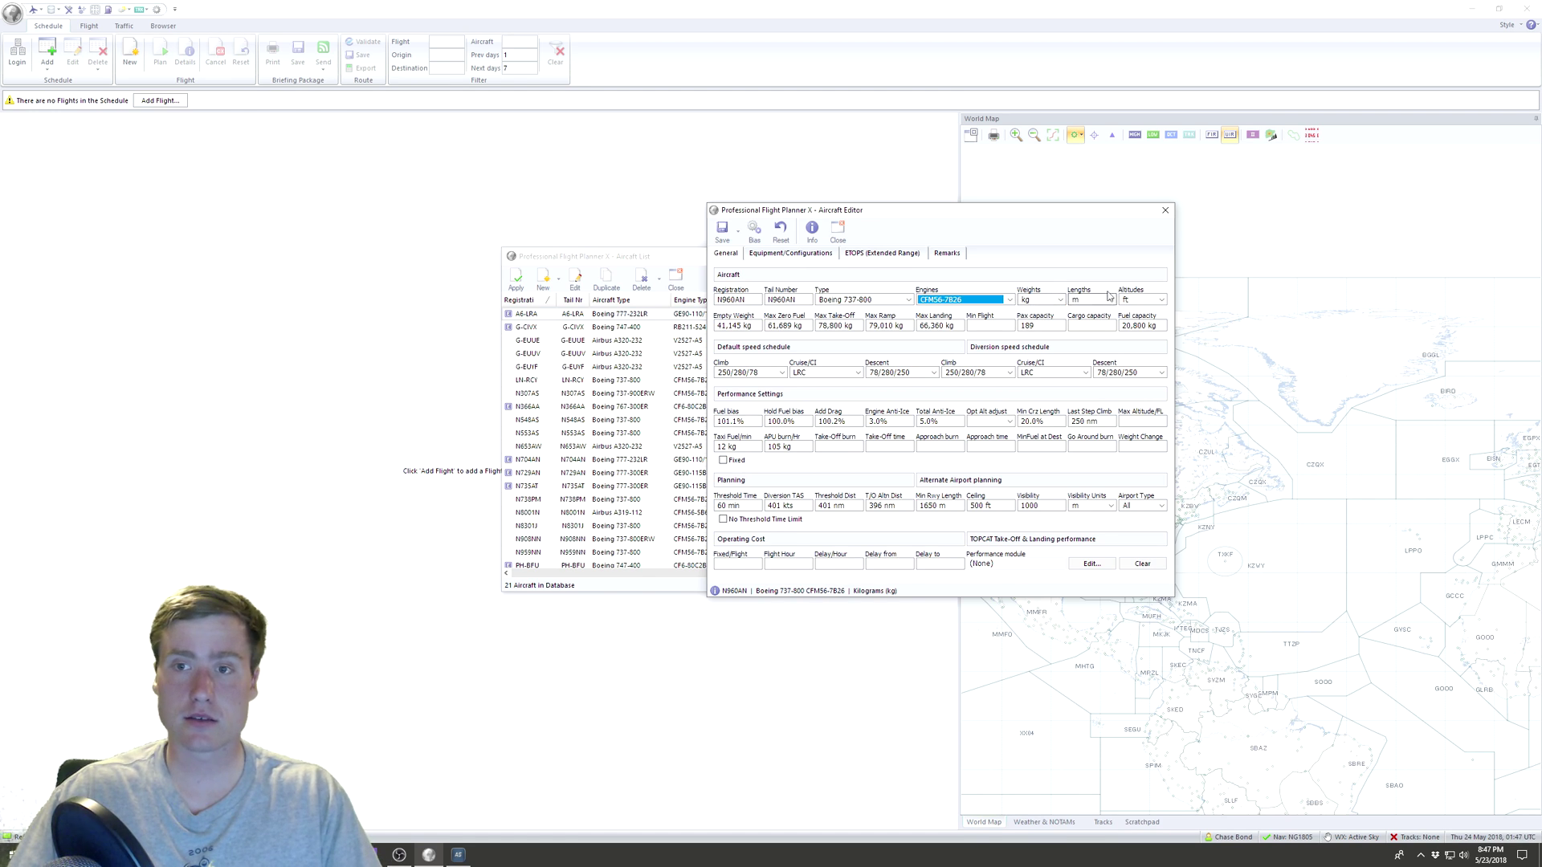
Set the aircraft's weights to pounds, save N960AN, and close the aircraft list
click(1060, 300)
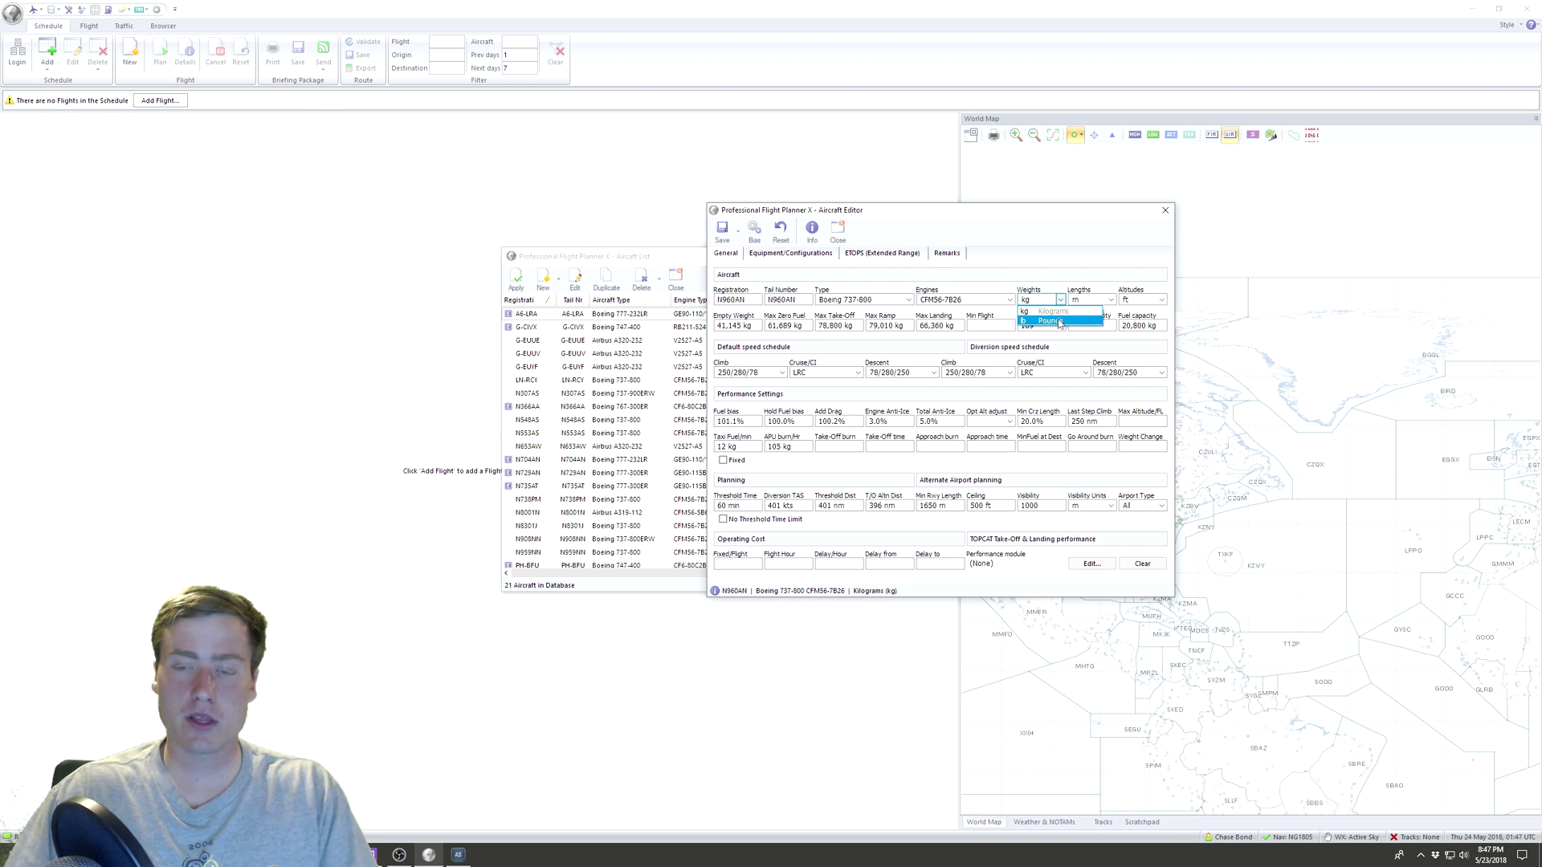
click(1059, 322)
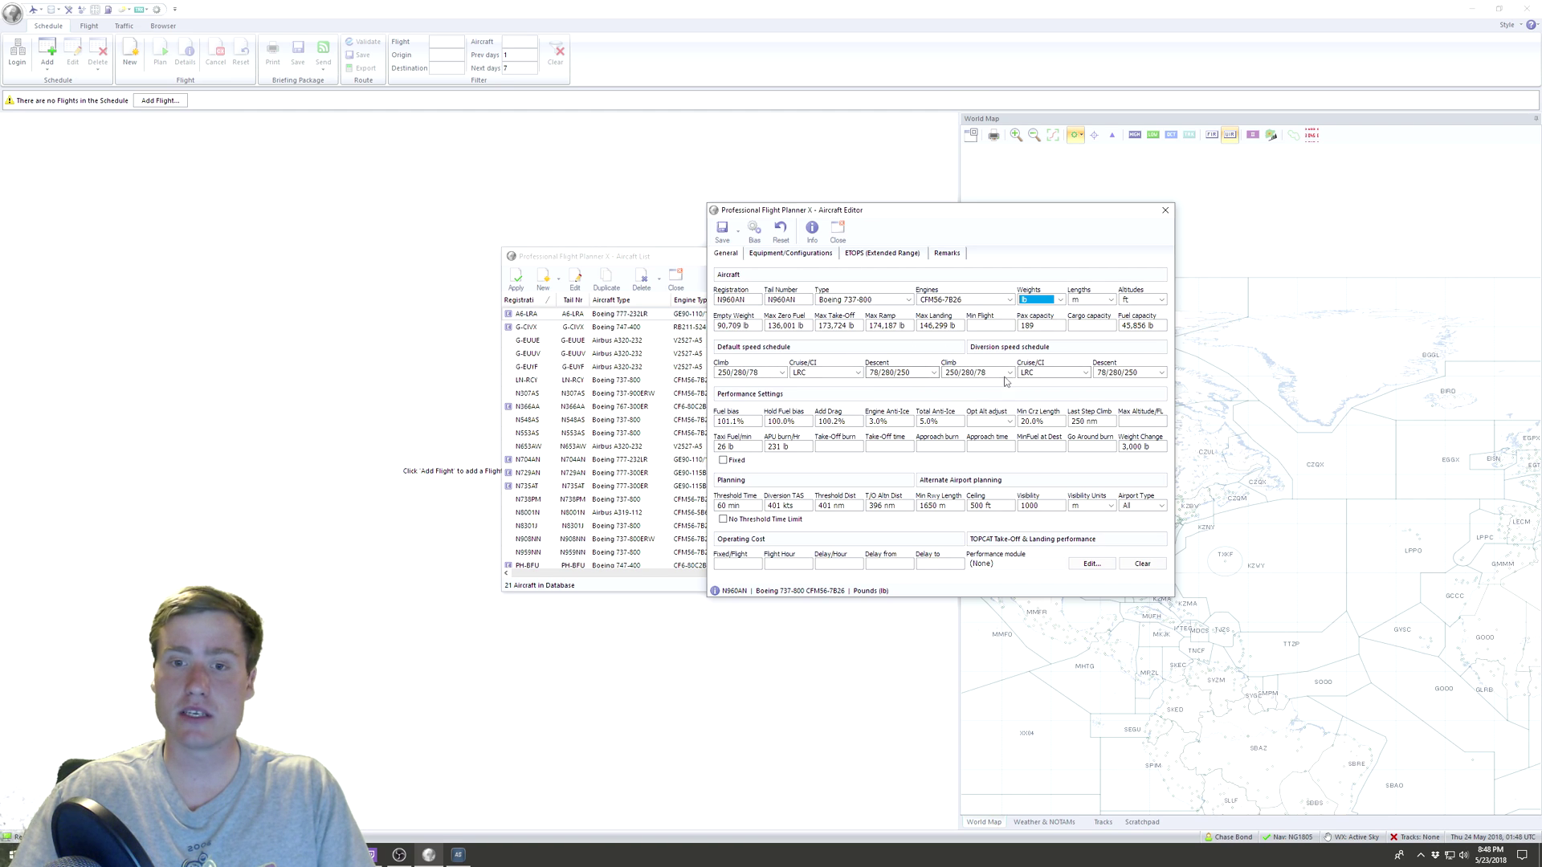
click(729, 235)
drag(745, 257, 748, 236)
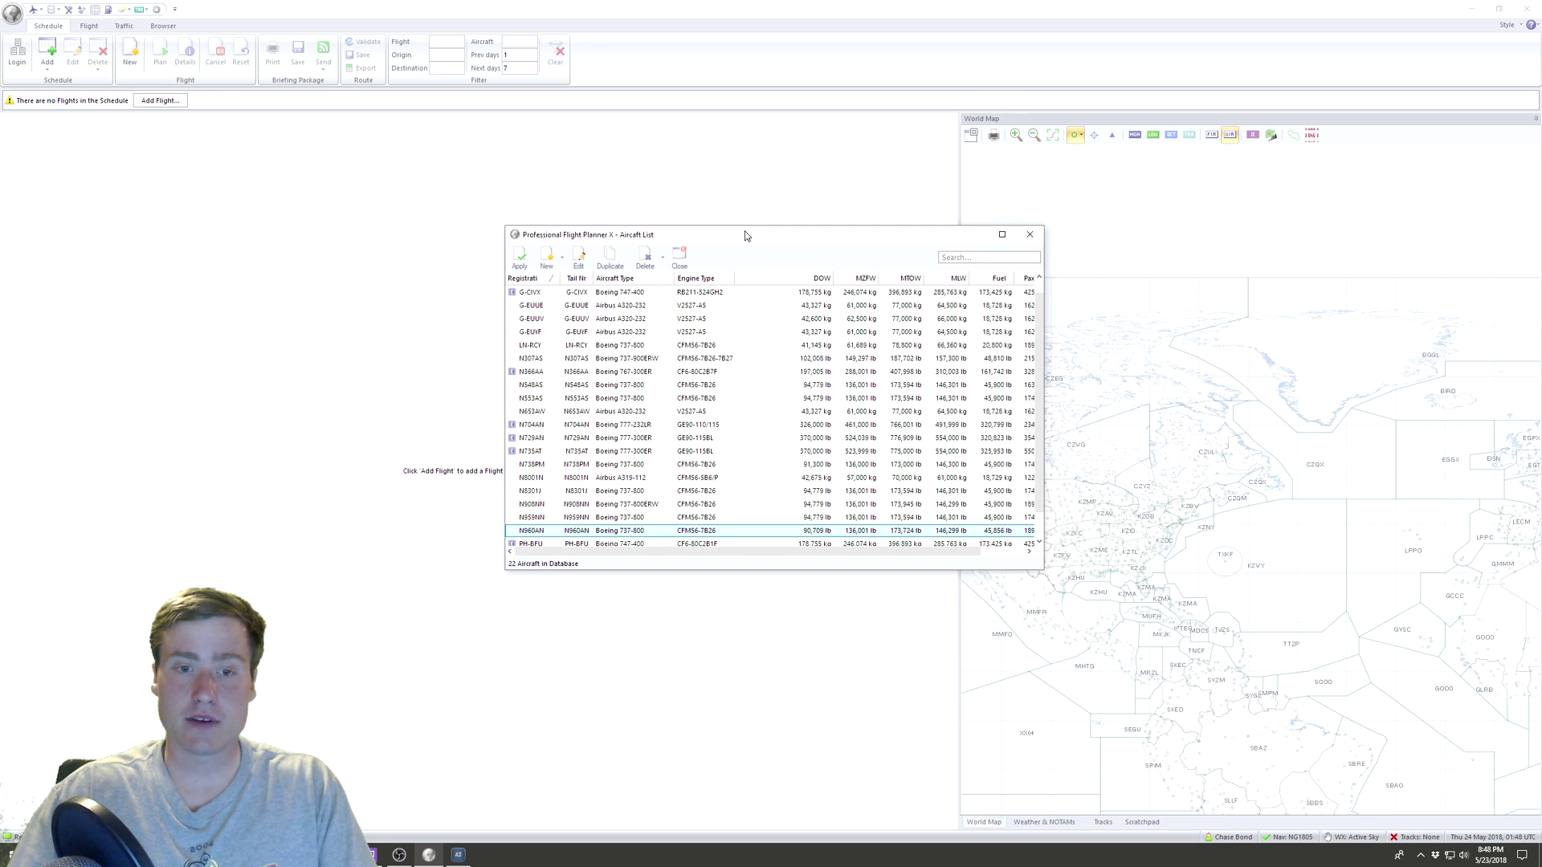
scroll(600, 510, down, 1)
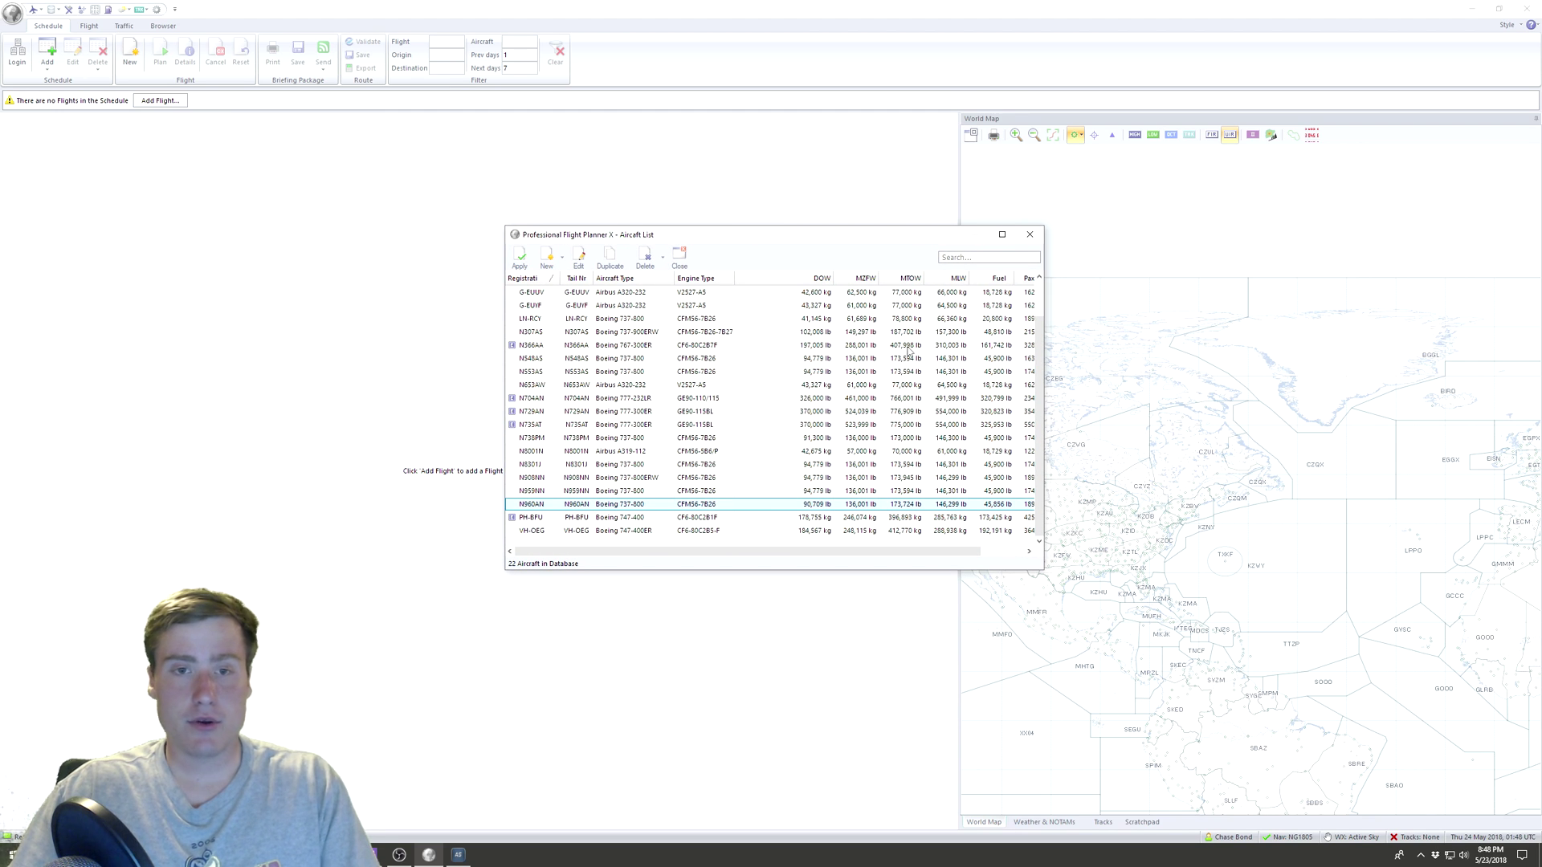
click(1029, 235)
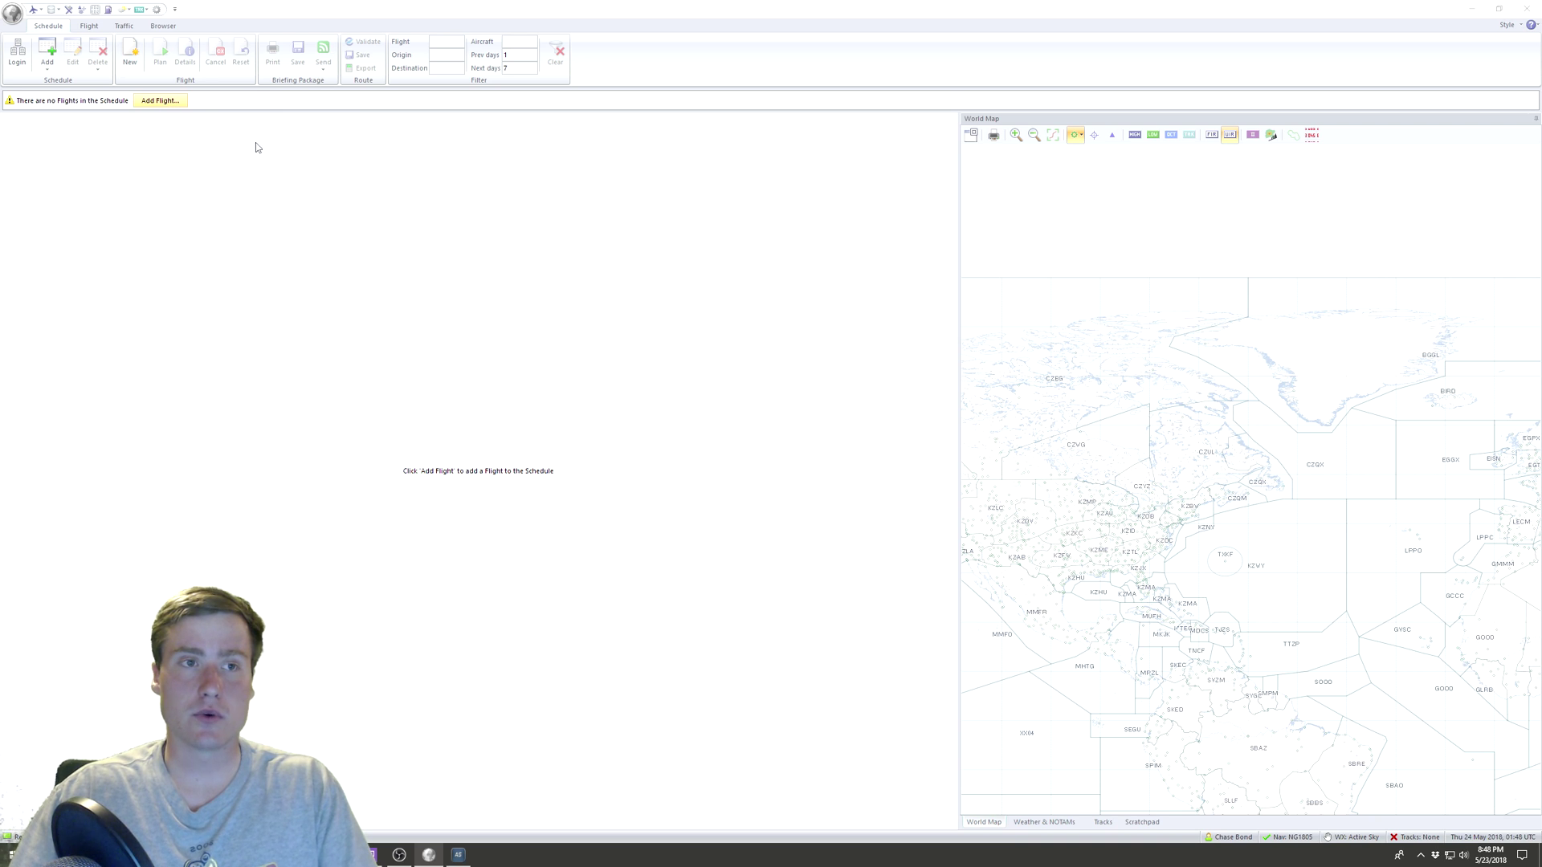
Add flight AA 1212 from KDFW to KMCO to the schedule
click(140, 102)
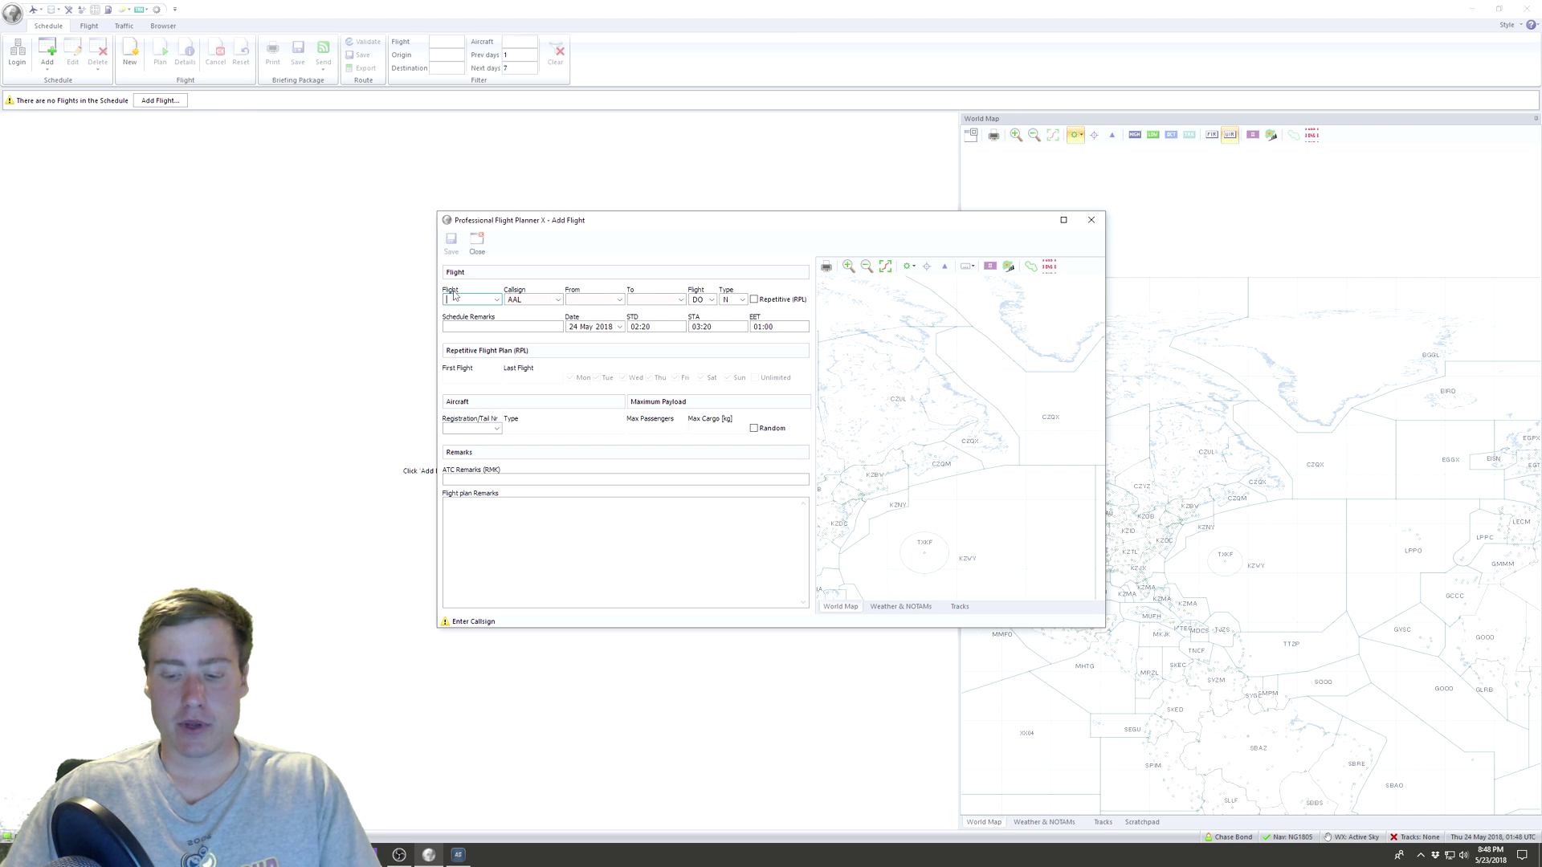
text(1212)
click(590, 299)
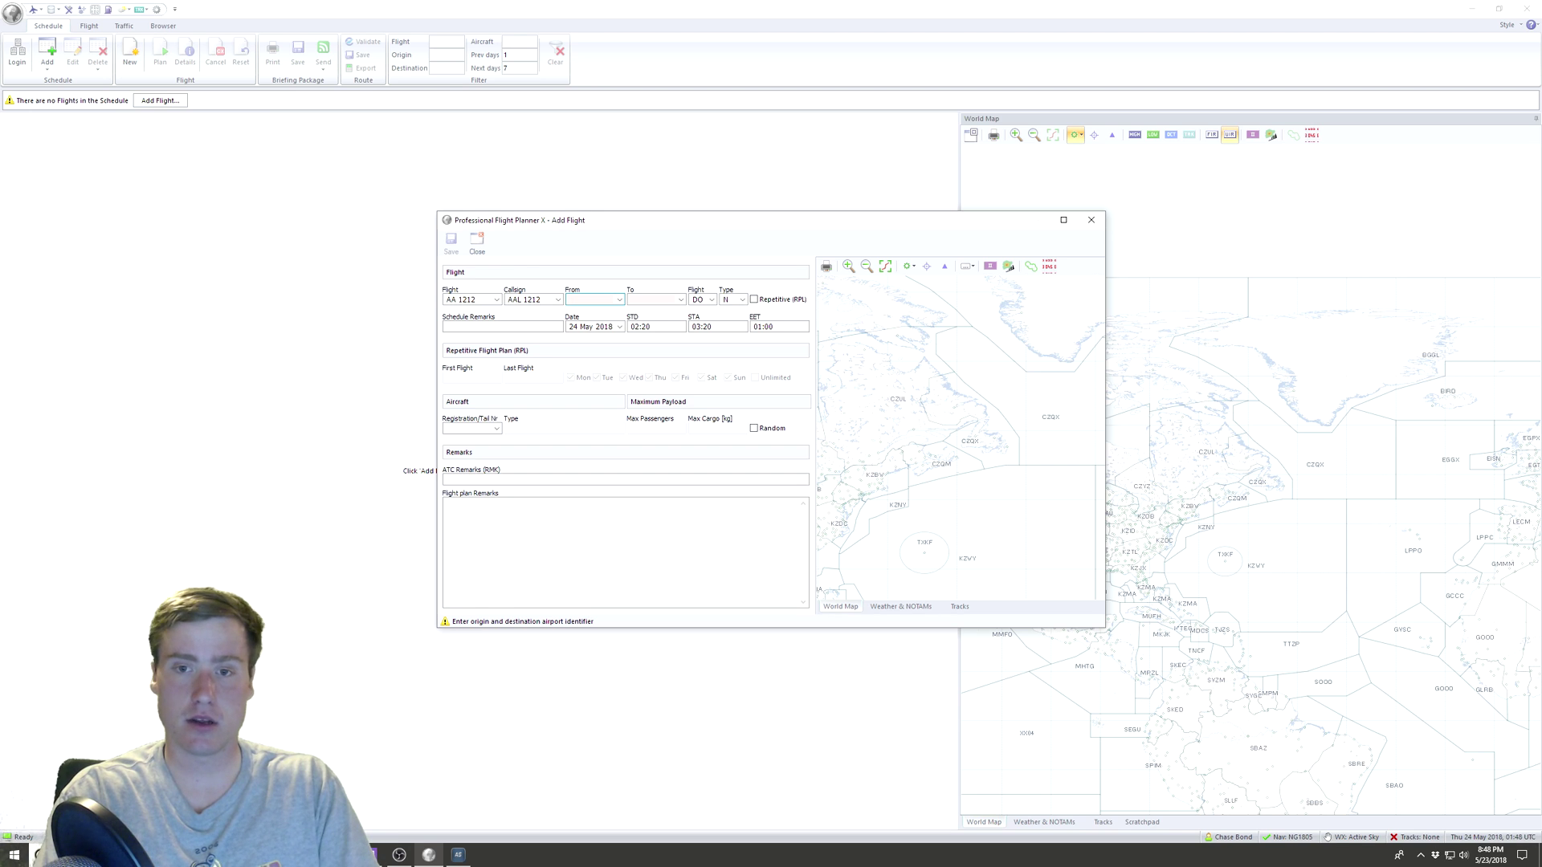
key(Tab)
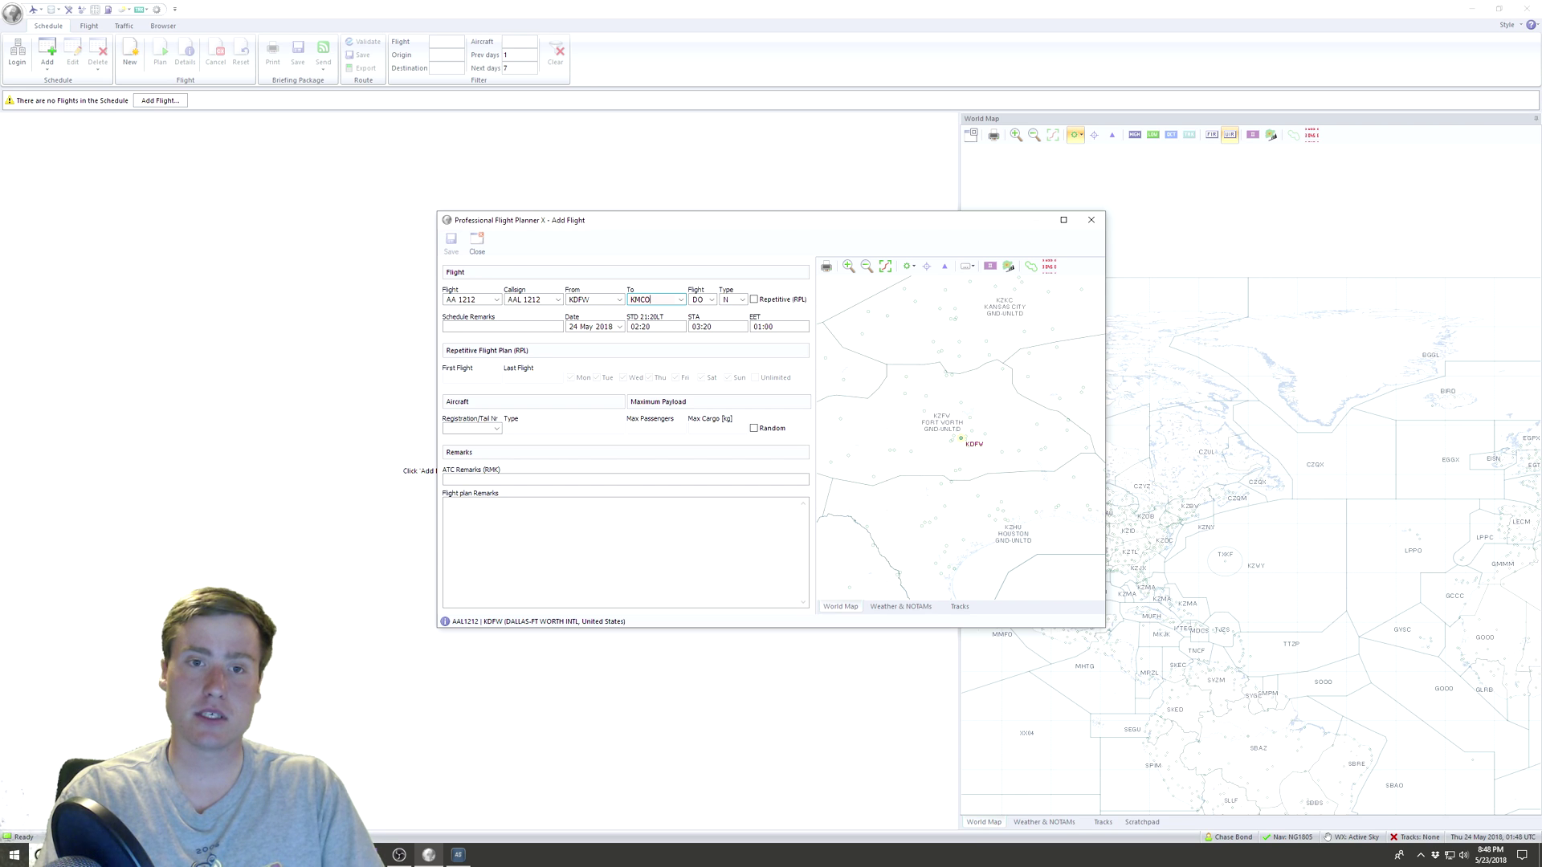
key(Tab)
key(Tab)
key(Tab)
key(Tab)
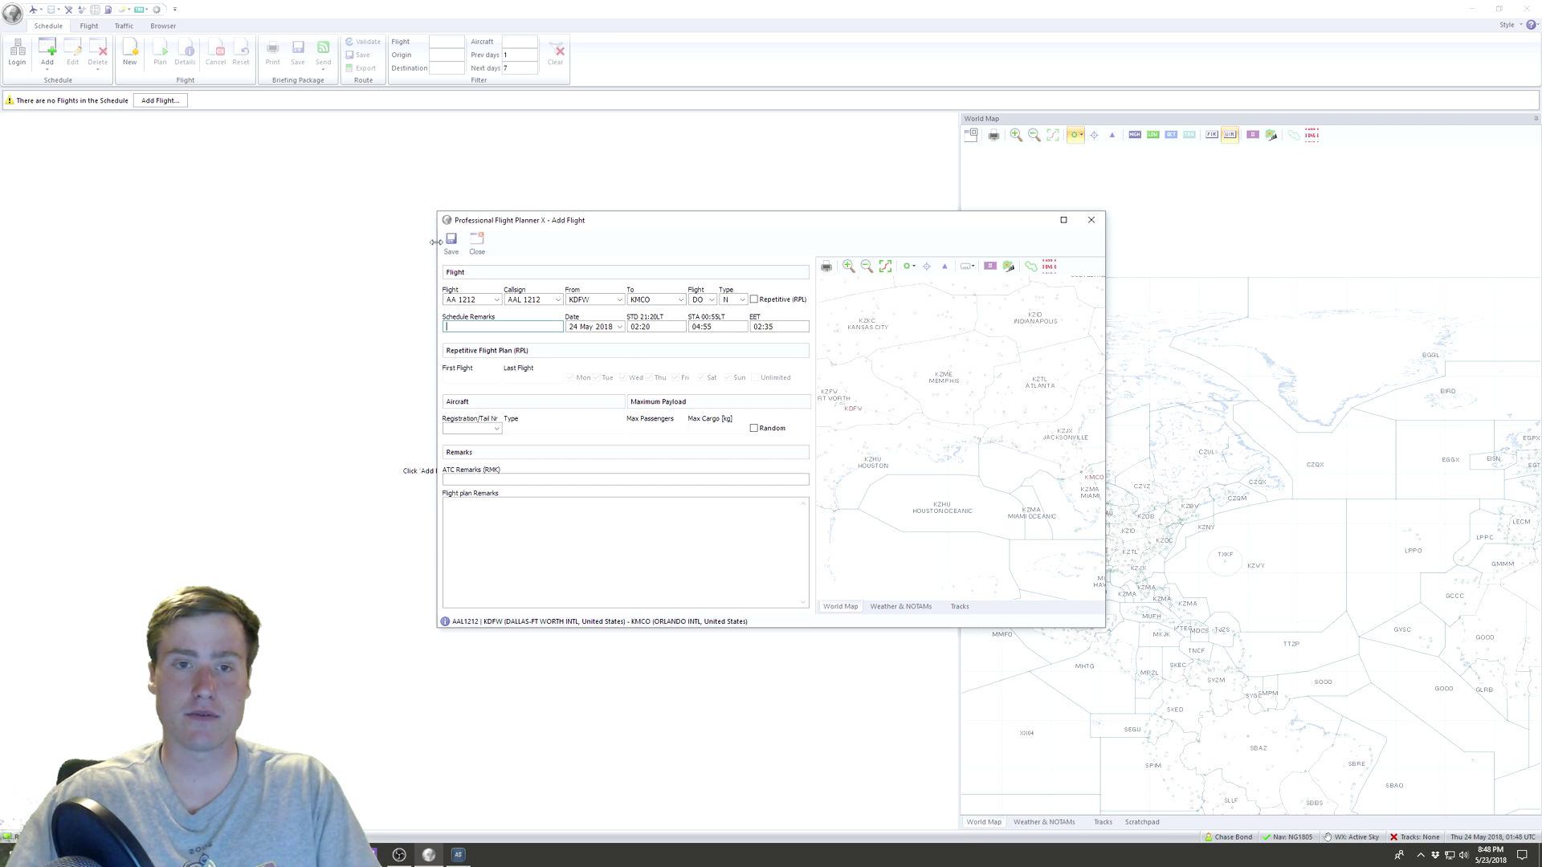
key(Tab)
Schedule the 24 May 2018 flight to depart 02:20 and arrive 04:55
click(340, 374)
click(658, 329)
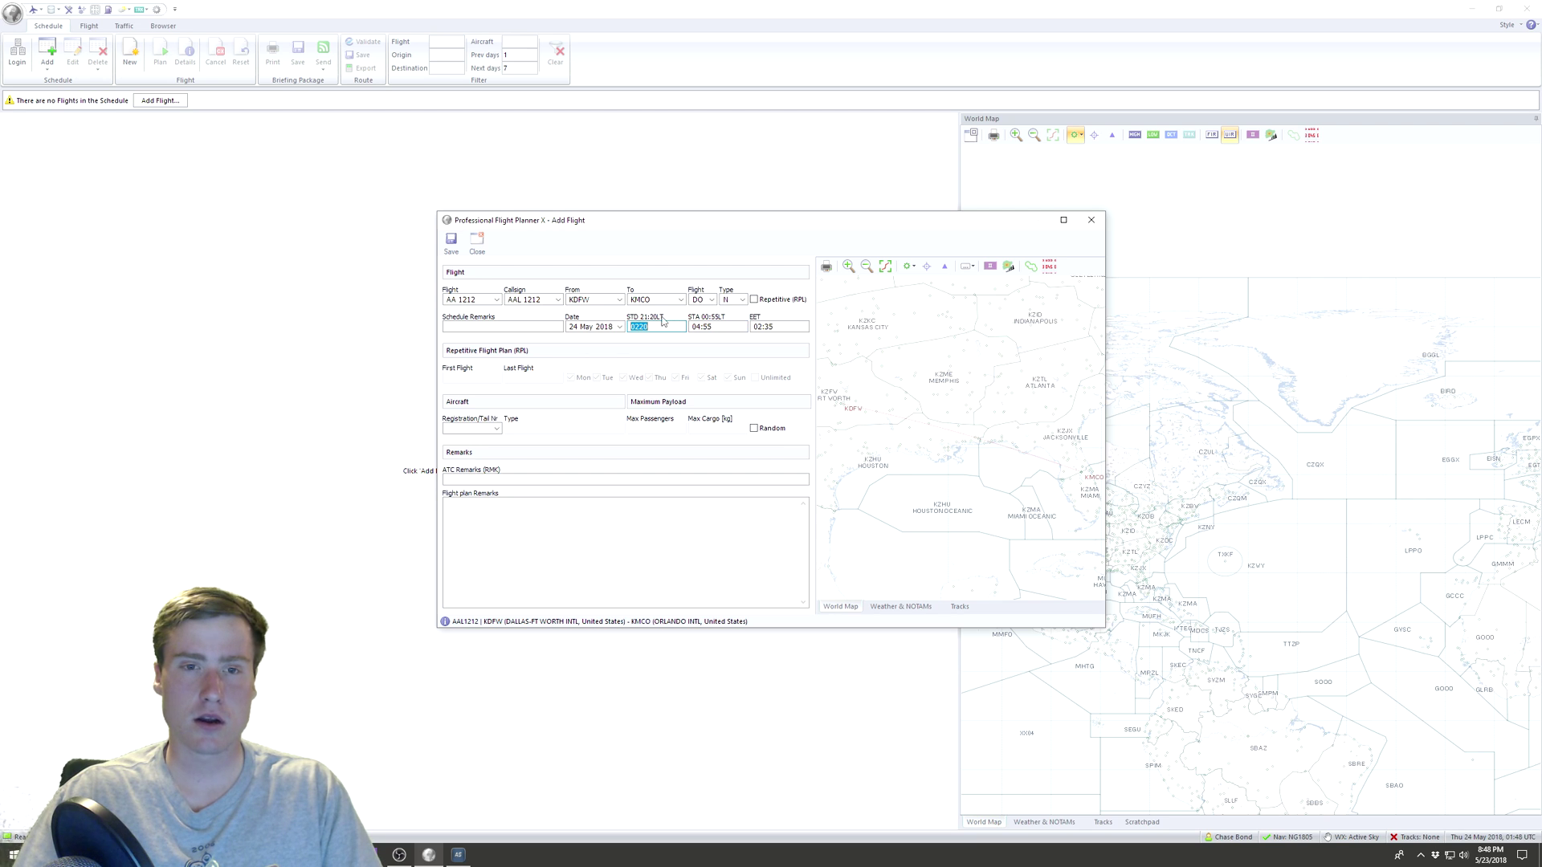
click(709, 328)
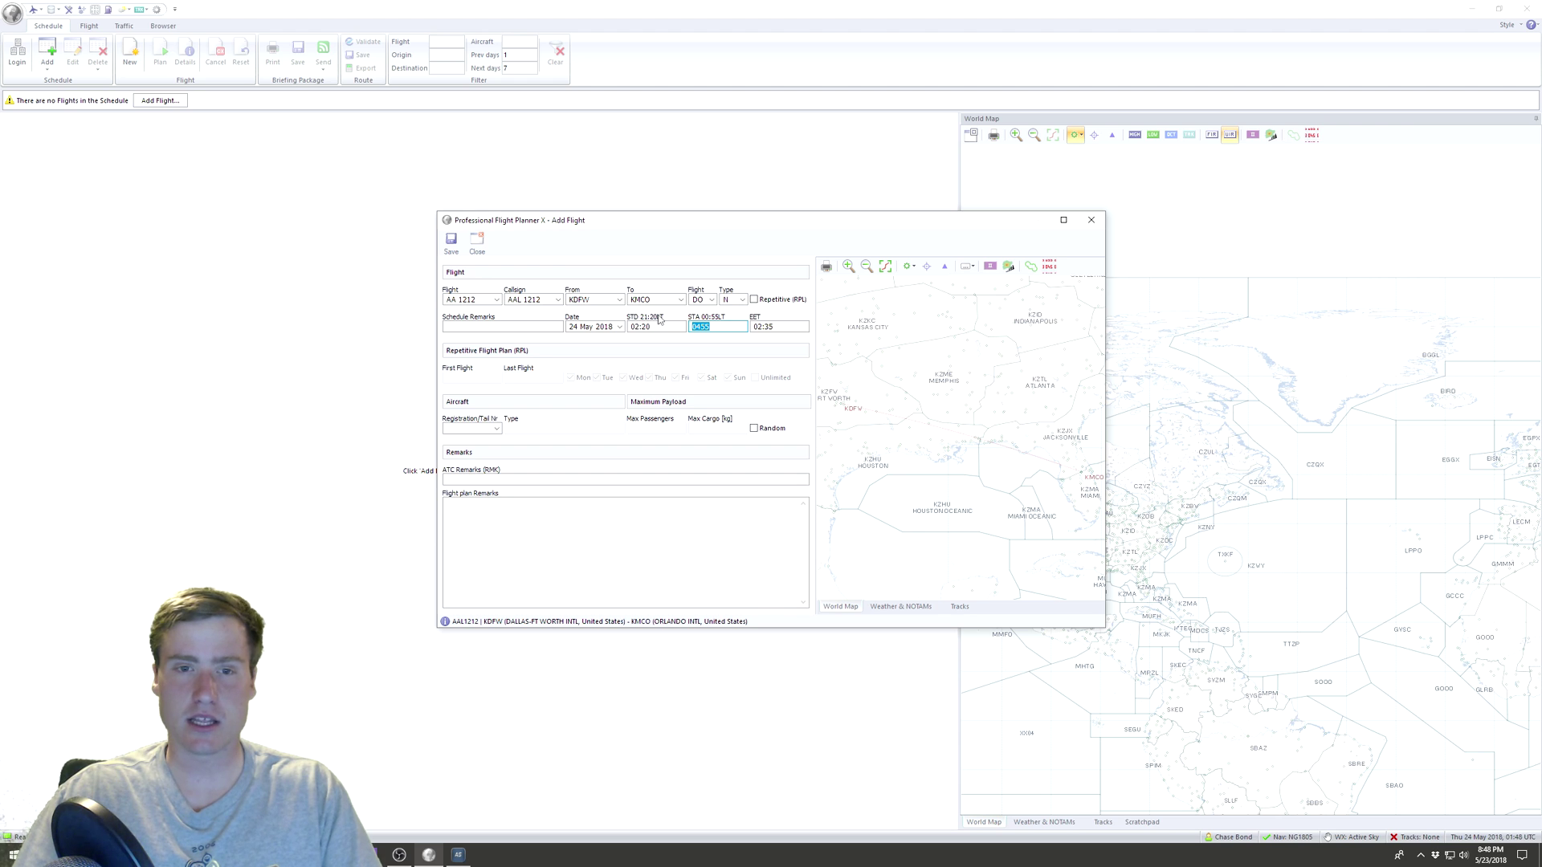
key(Tab)
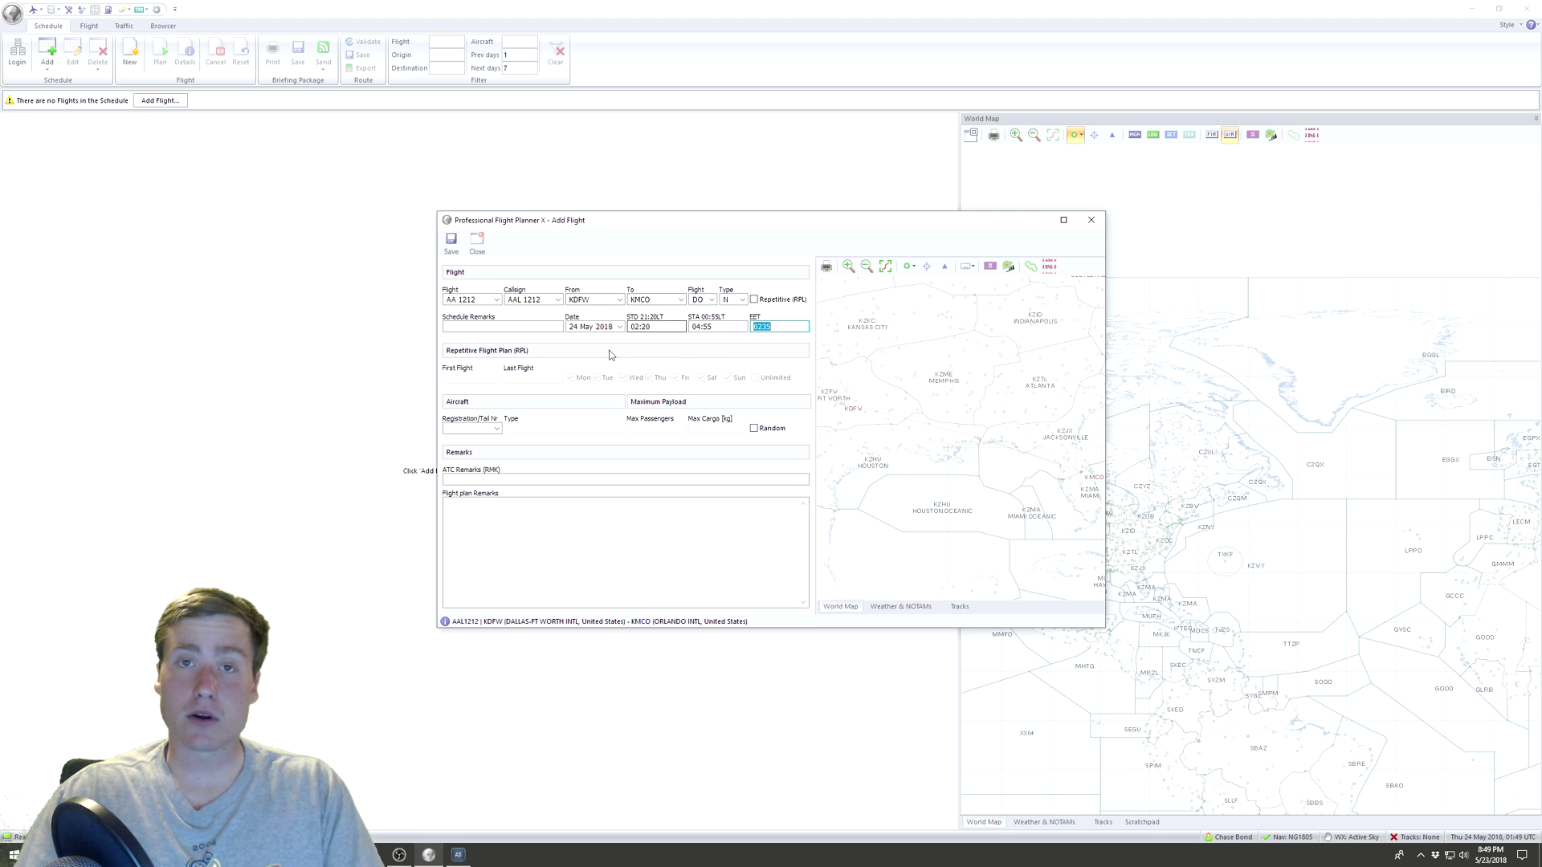
Assign B737-800 N960AN to flight AA1212 and save the flight
click(498, 429)
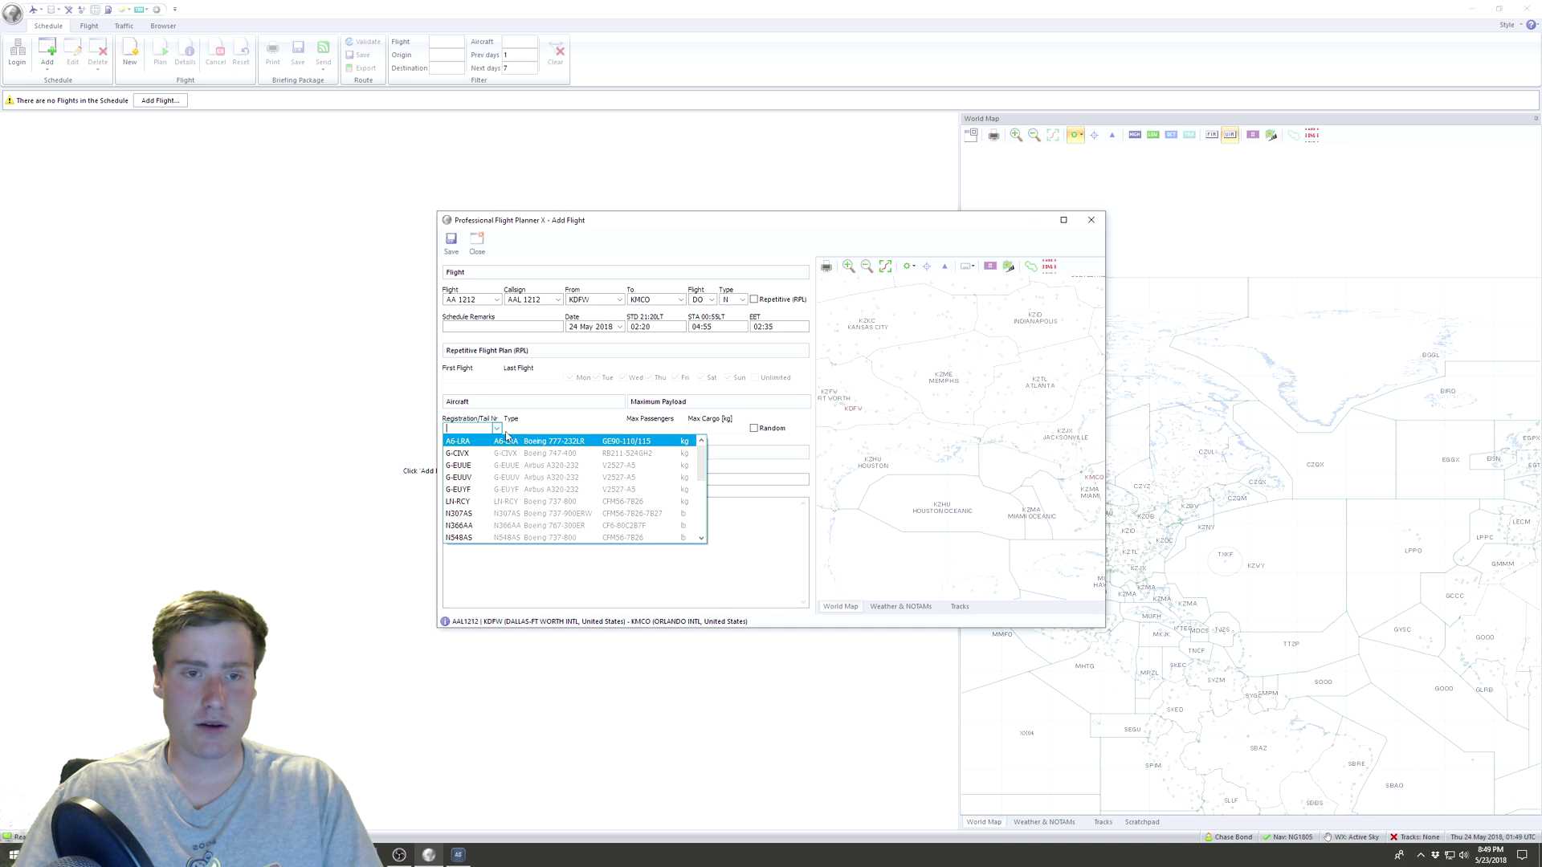
click(497, 429)
click(497, 429)
scroll(499, 477, down, 3)
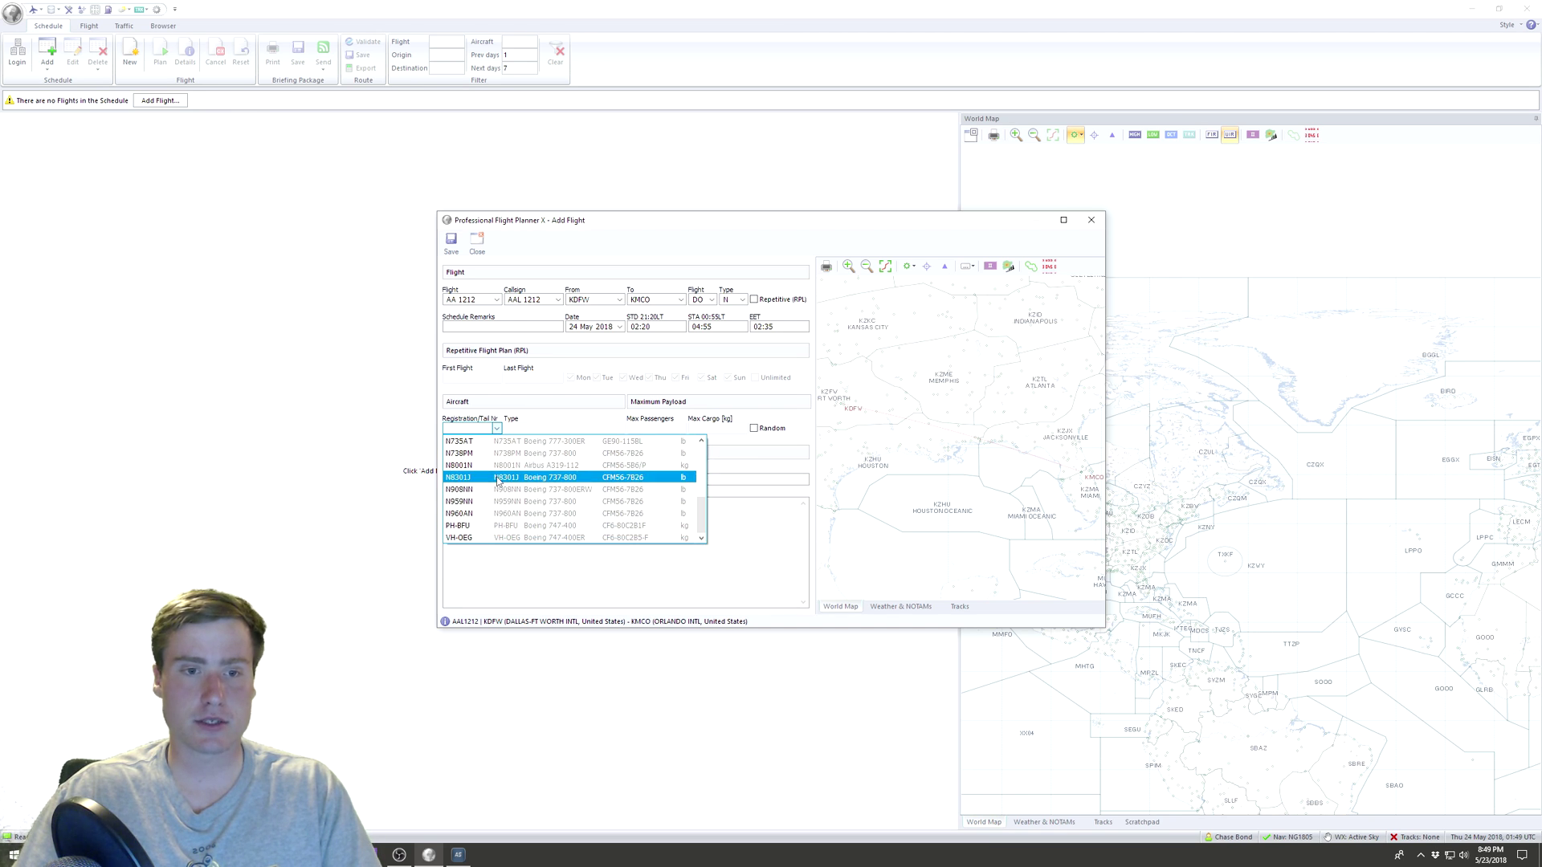
scroll(484, 522, down, 1)
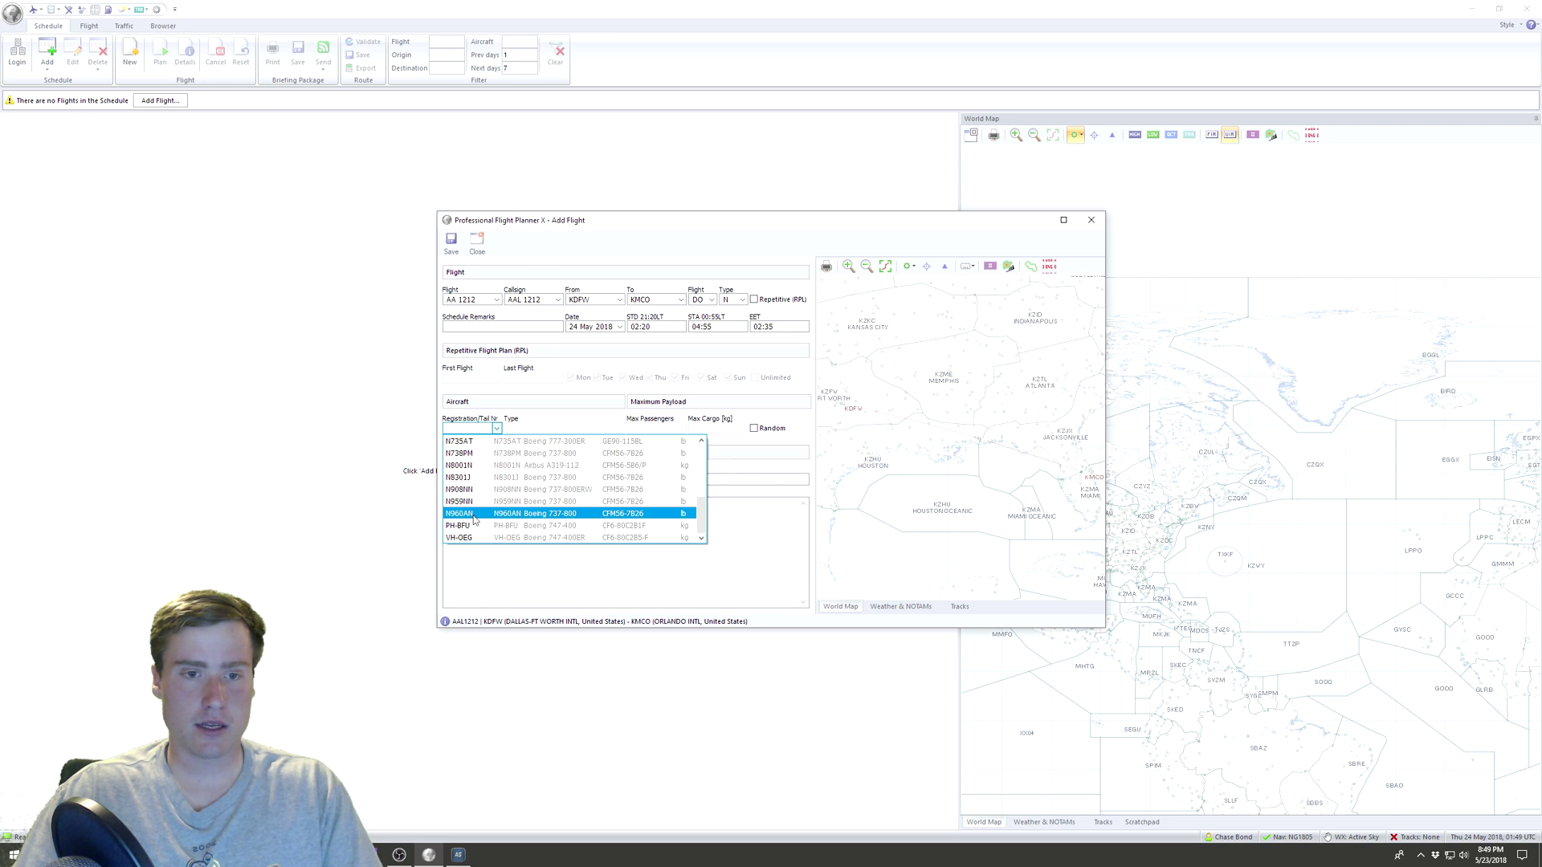
click(476, 518)
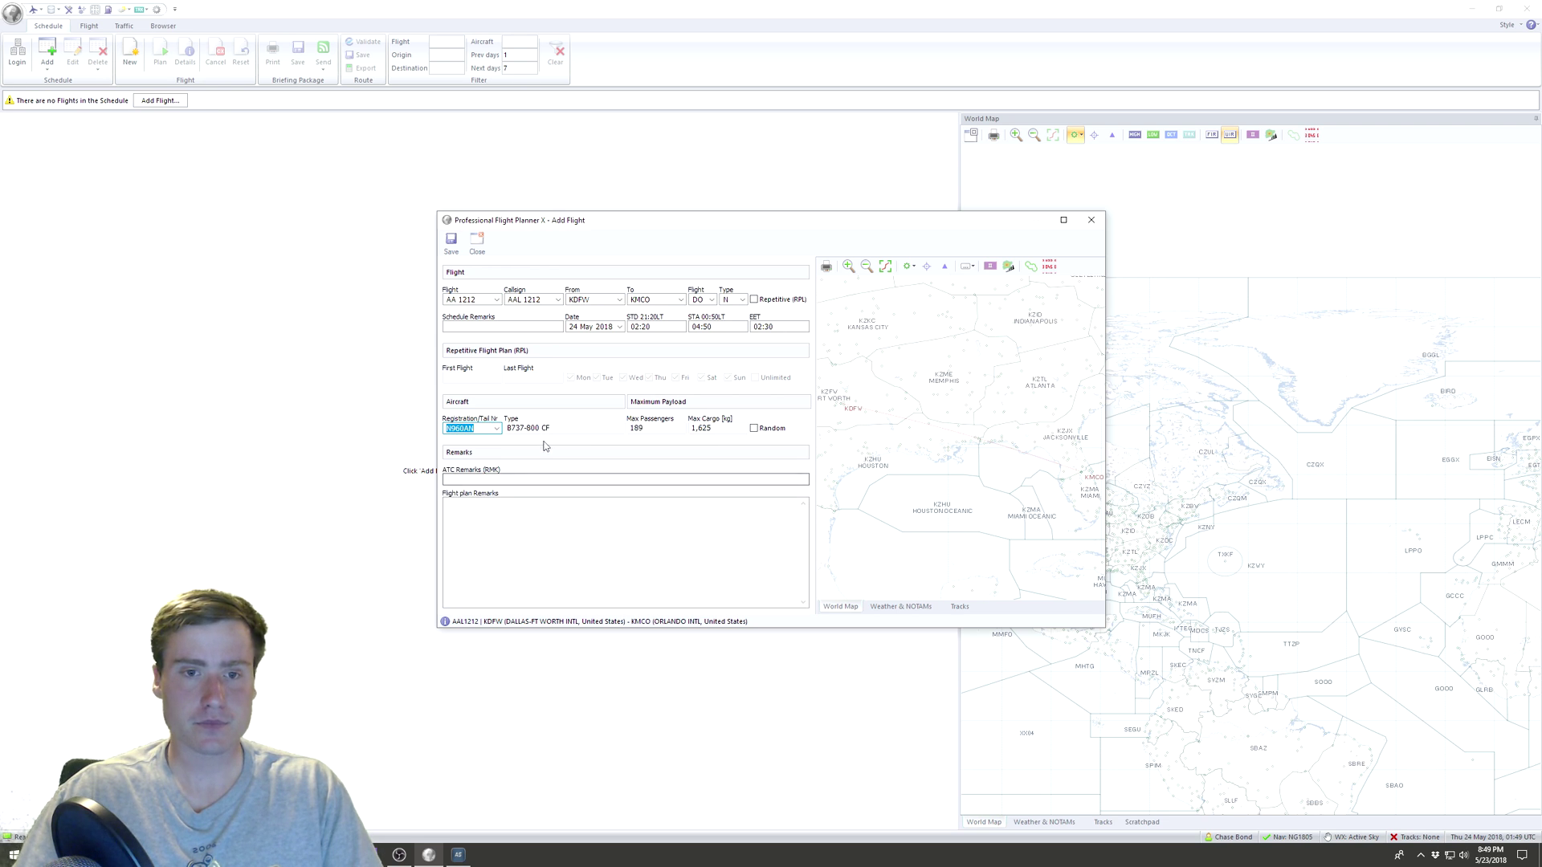
click(452, 247)
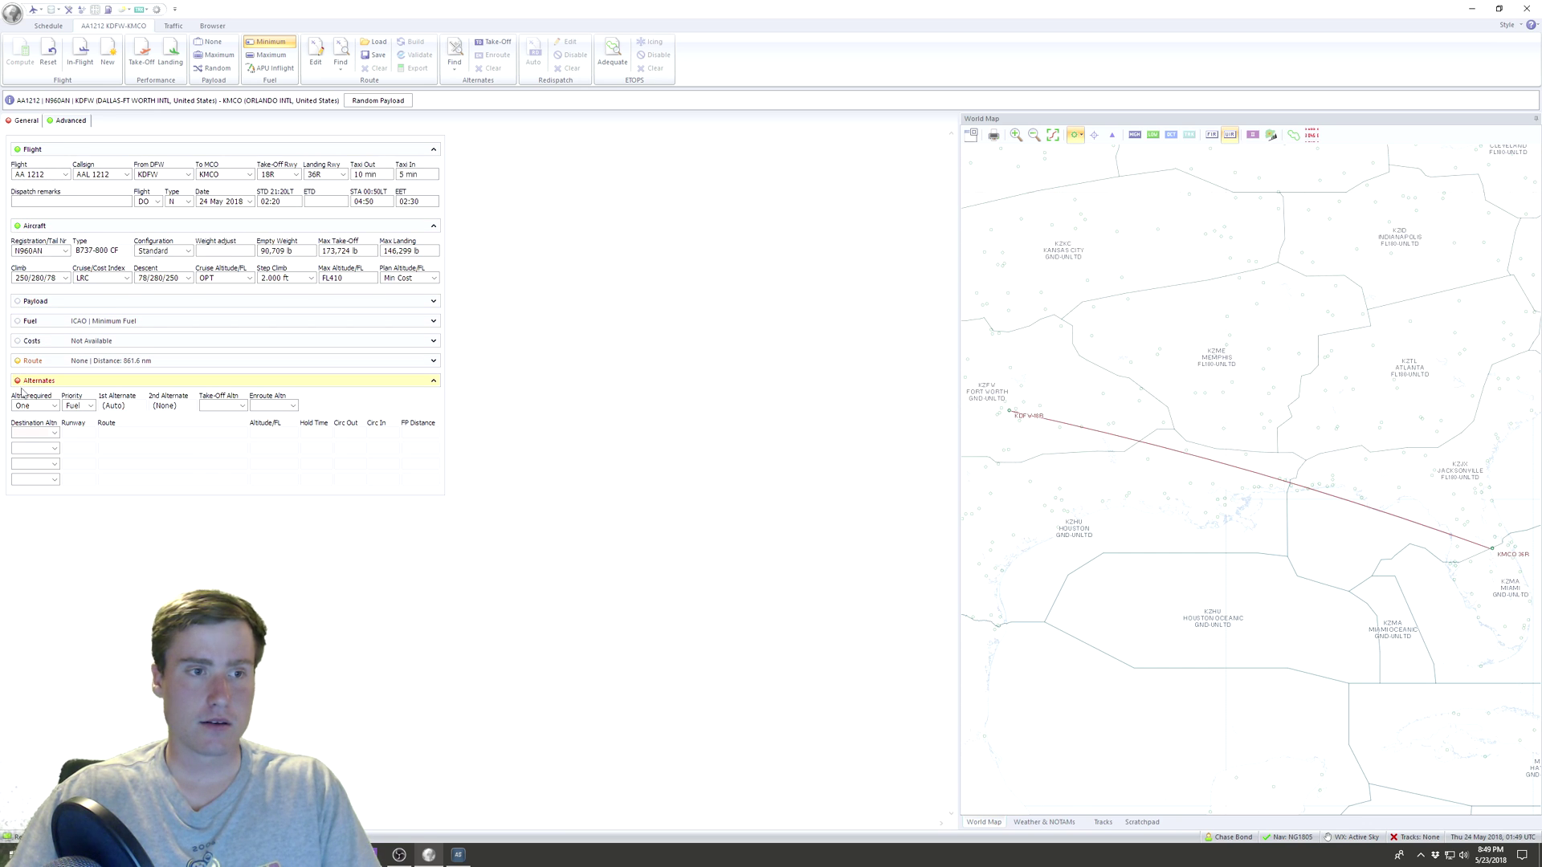
Enter passenger counts of 160 adults, 5 children and 5 infants in the payload
click(44, 200)
click(51, 301)
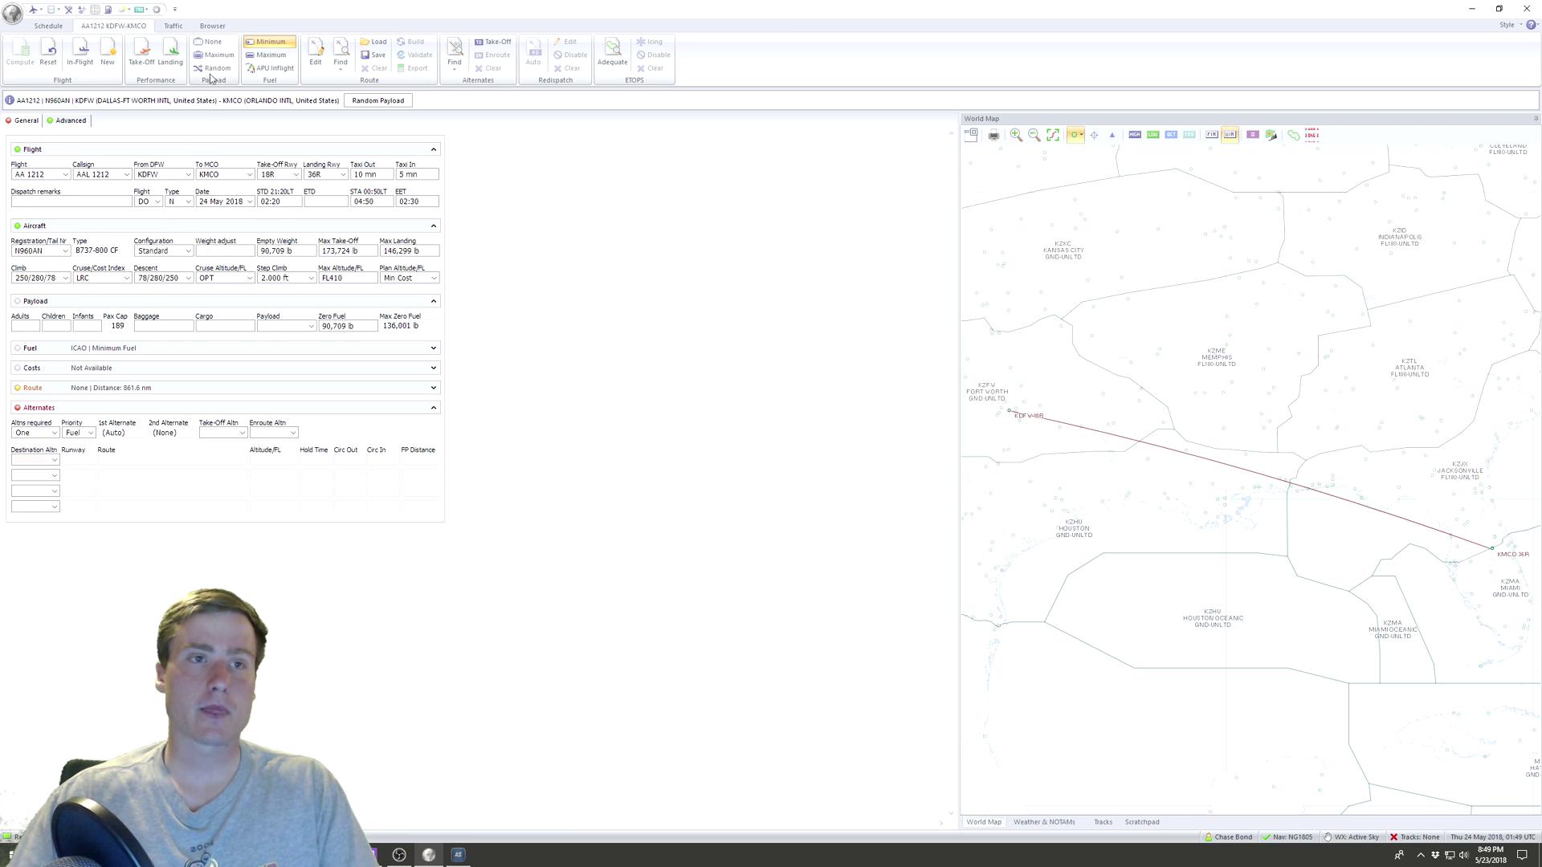
click(26, 326)
text(5)
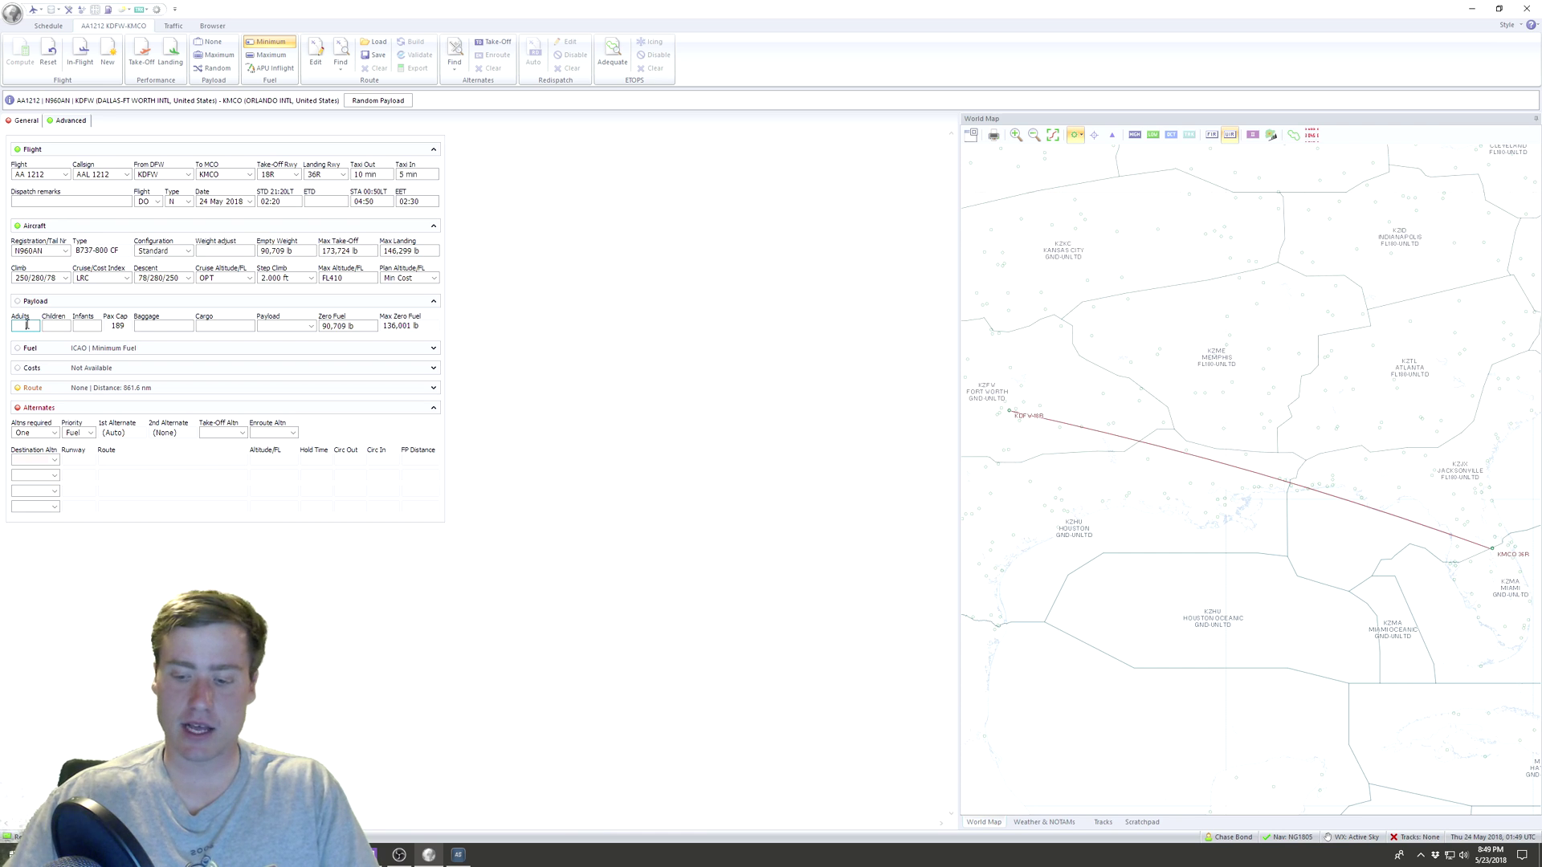
click(56, 325)
text(5)
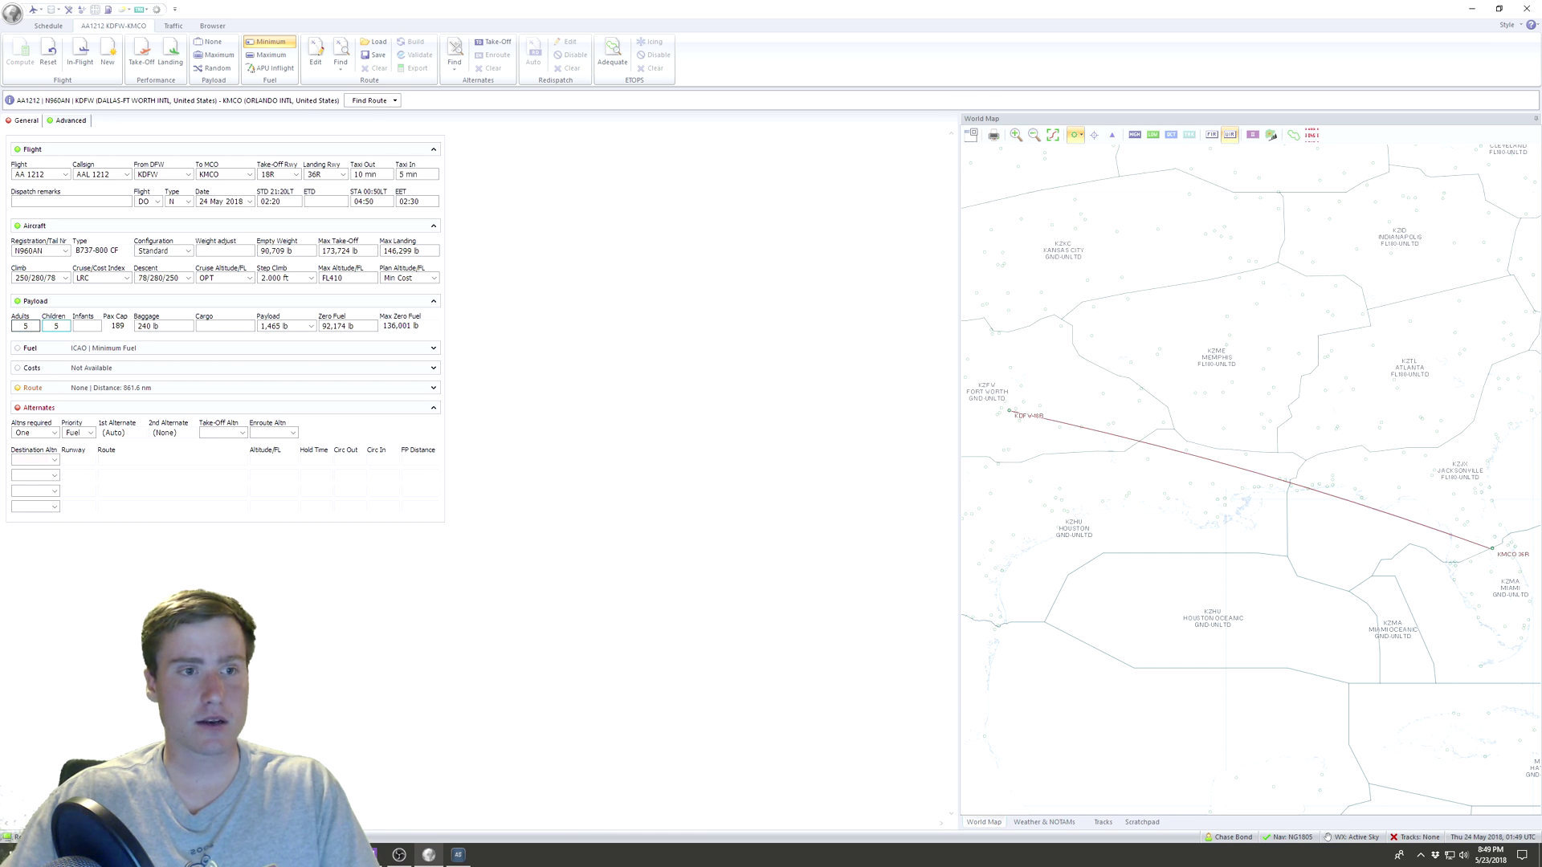
key(Tab)
text(5)
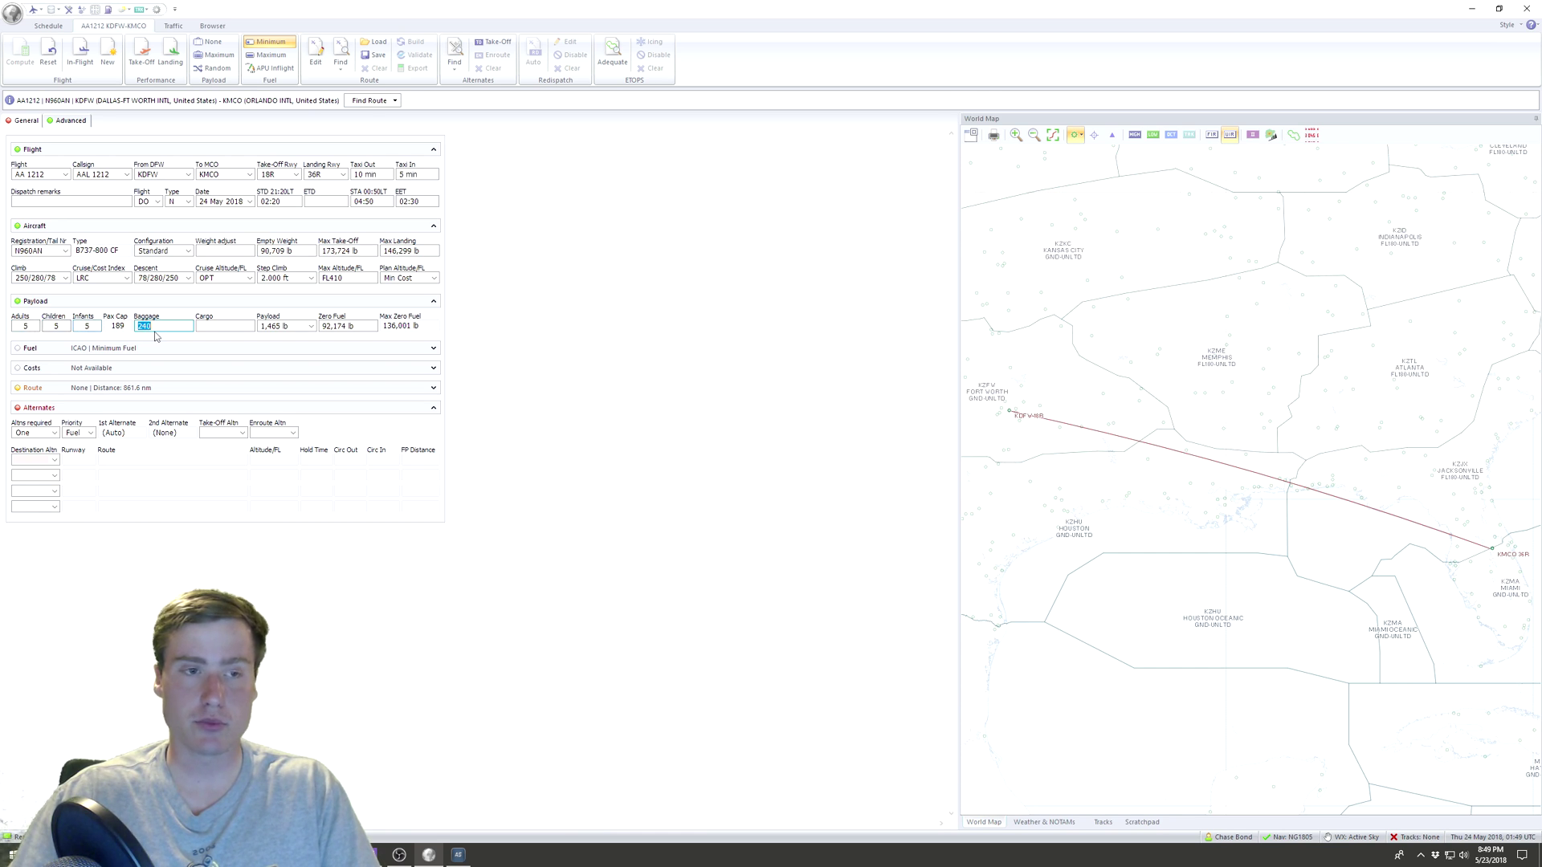
click(20, 326)
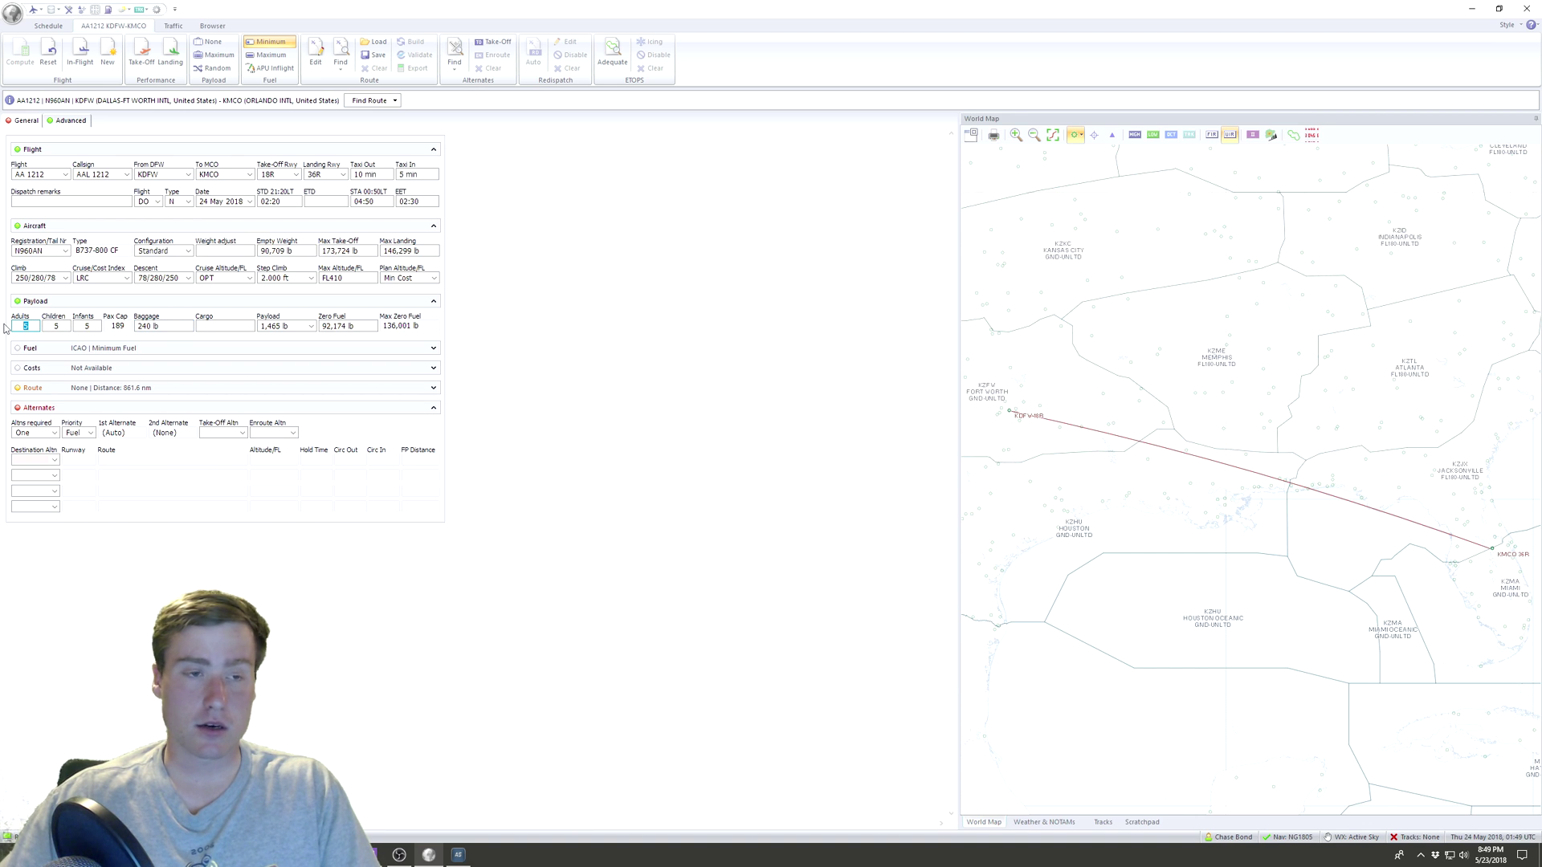
text(160)
key(Tab)
key(Tab)
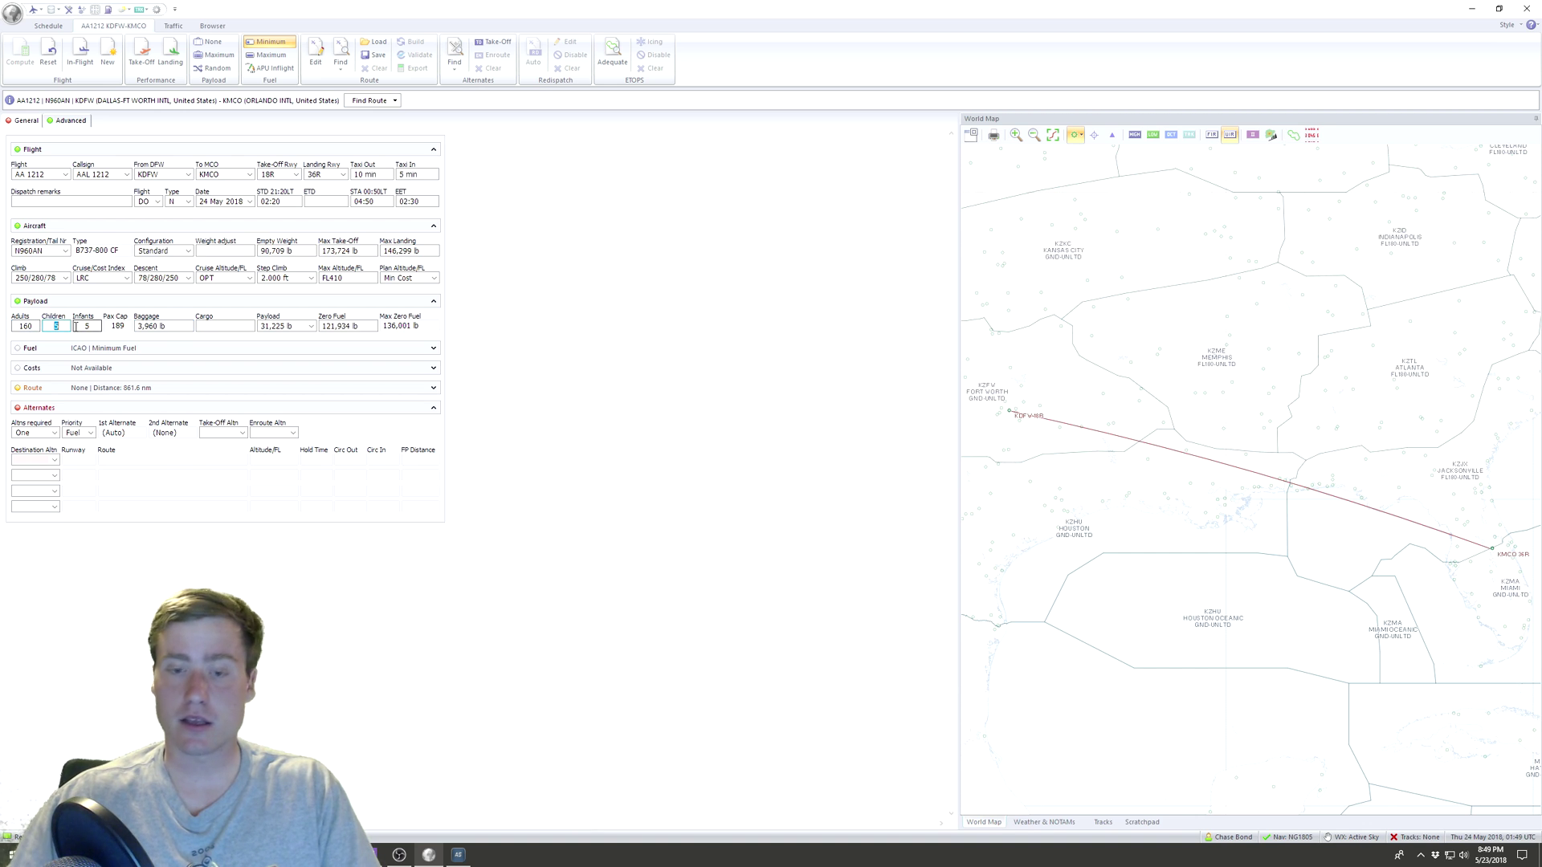
Randomize the payload until it gives 102 adults, 2 children and 23,049 lb
click(218, 69)
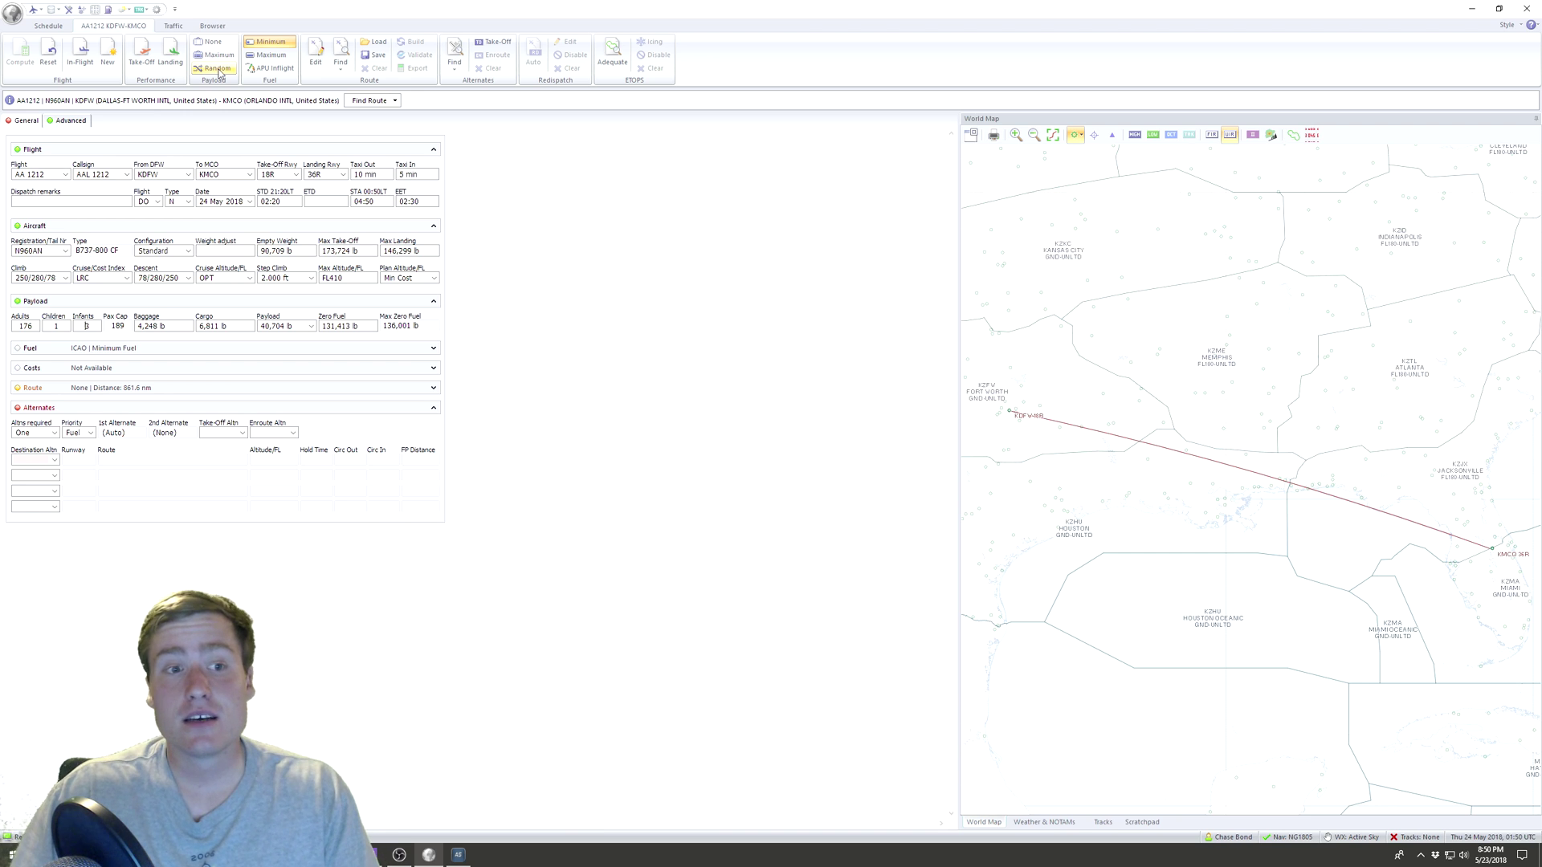
click(217, 69)
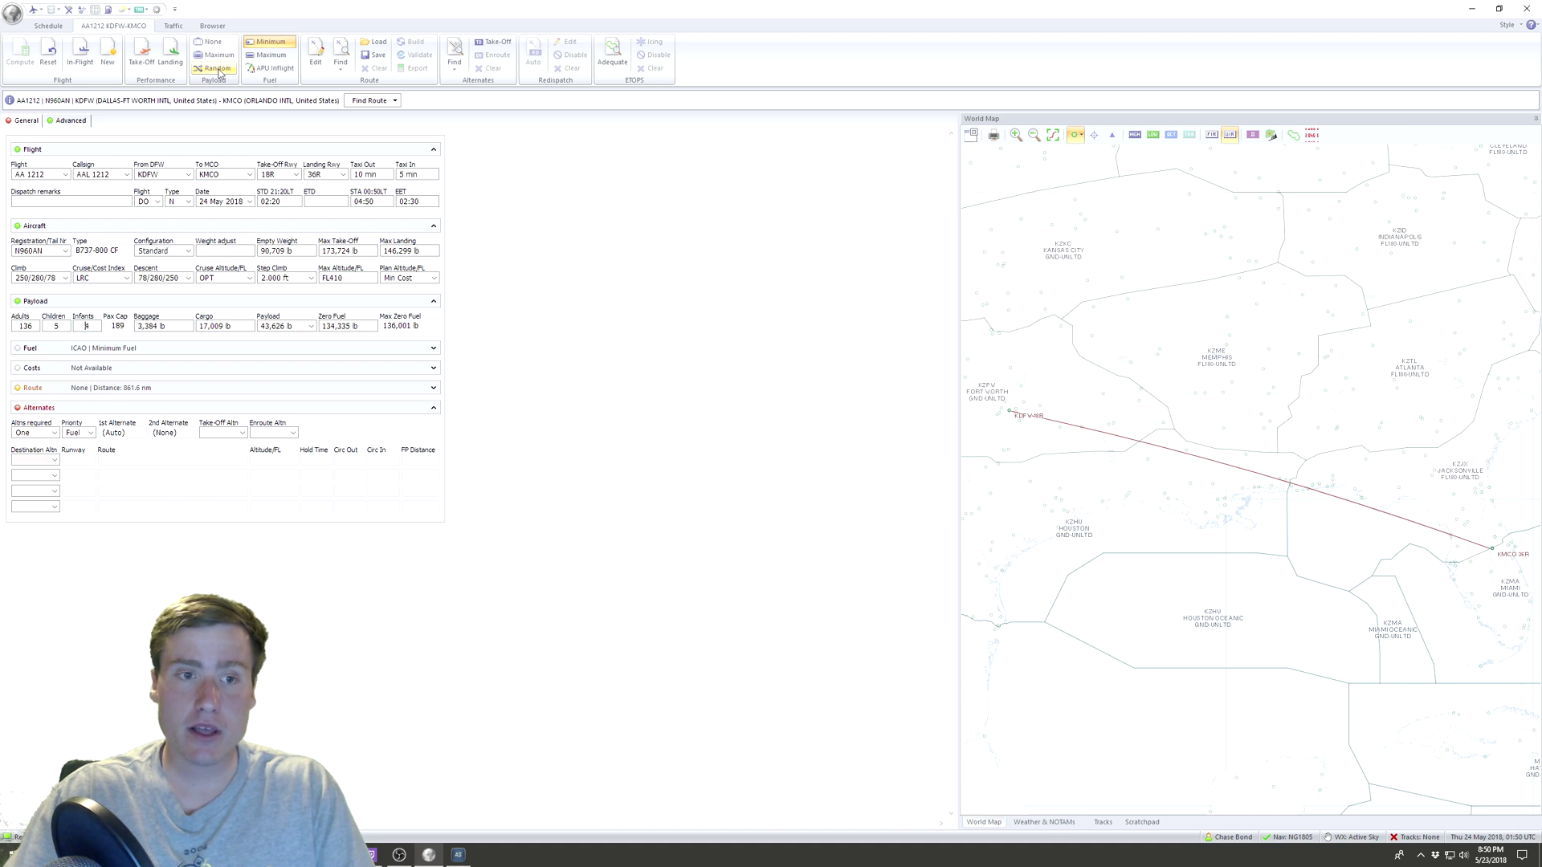
click(217, 69)
click(217, 69)
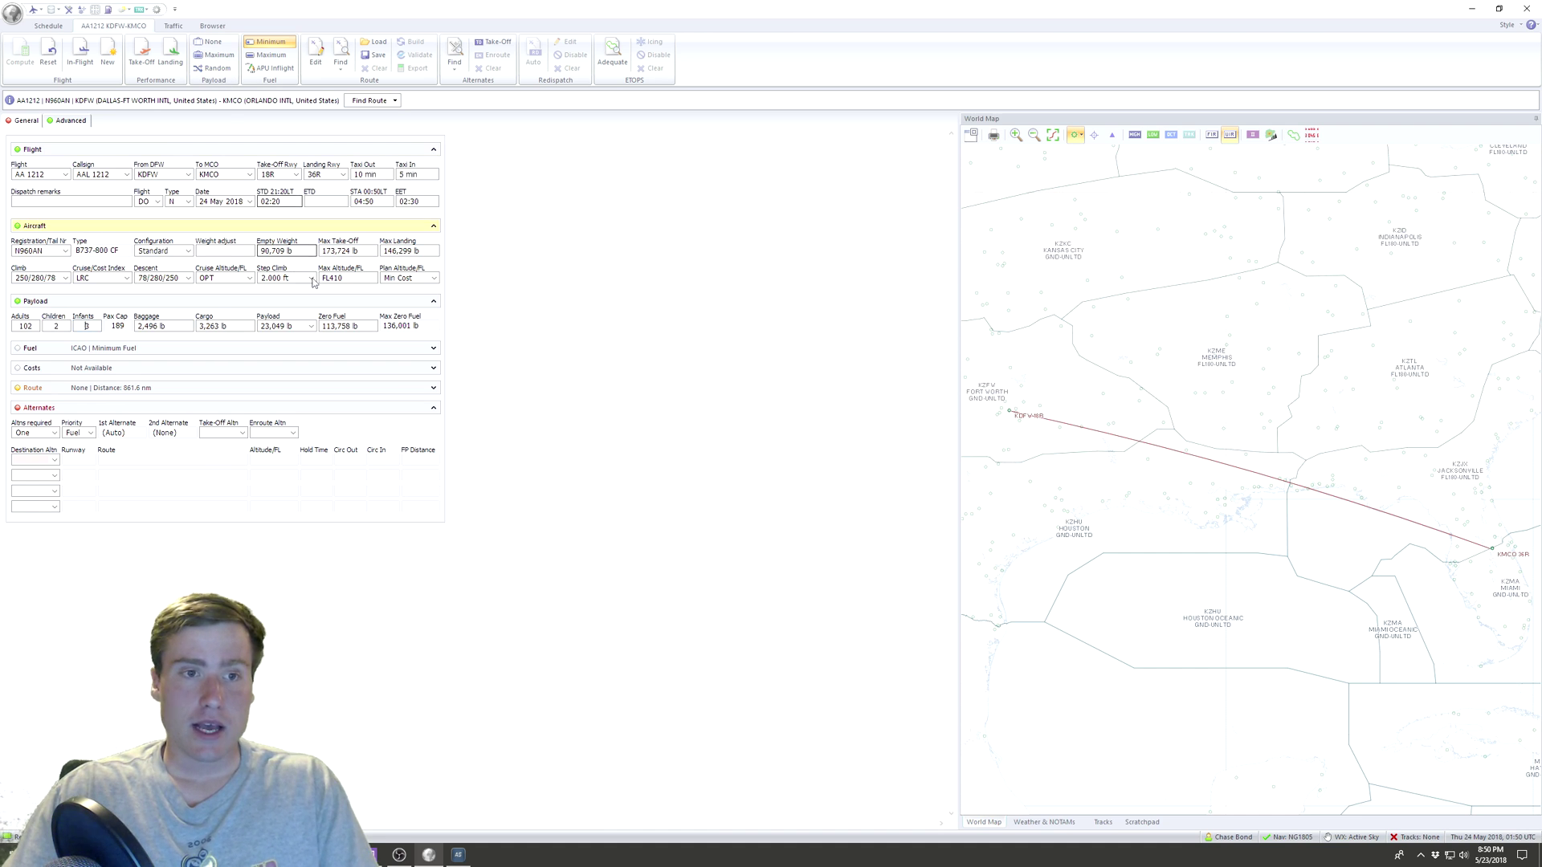
Set the fuel plan's Extra Time to 60
click(290, 358)
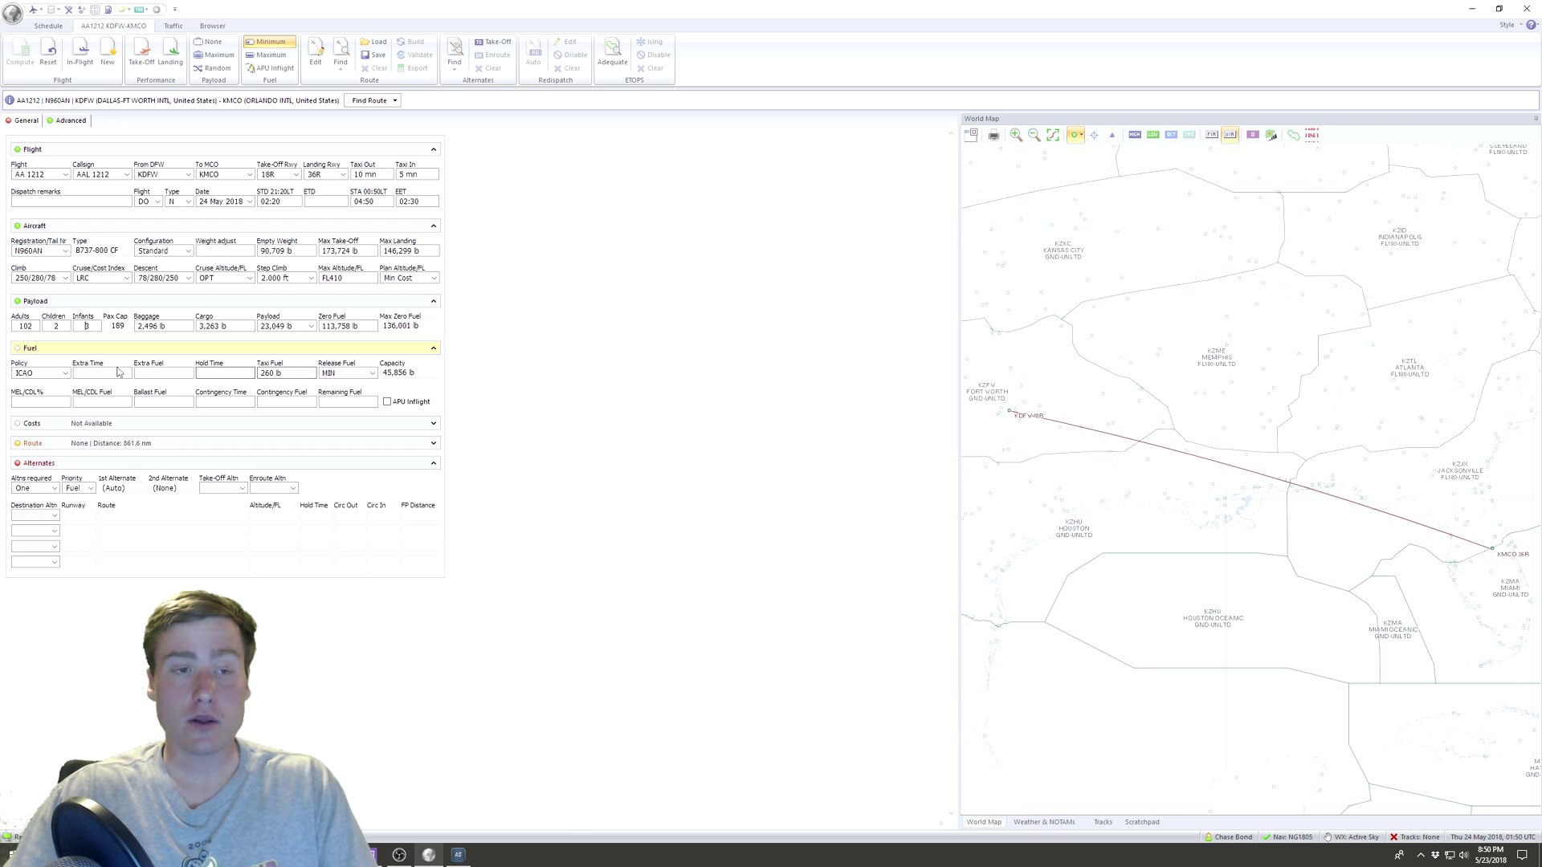
click(111, 372)
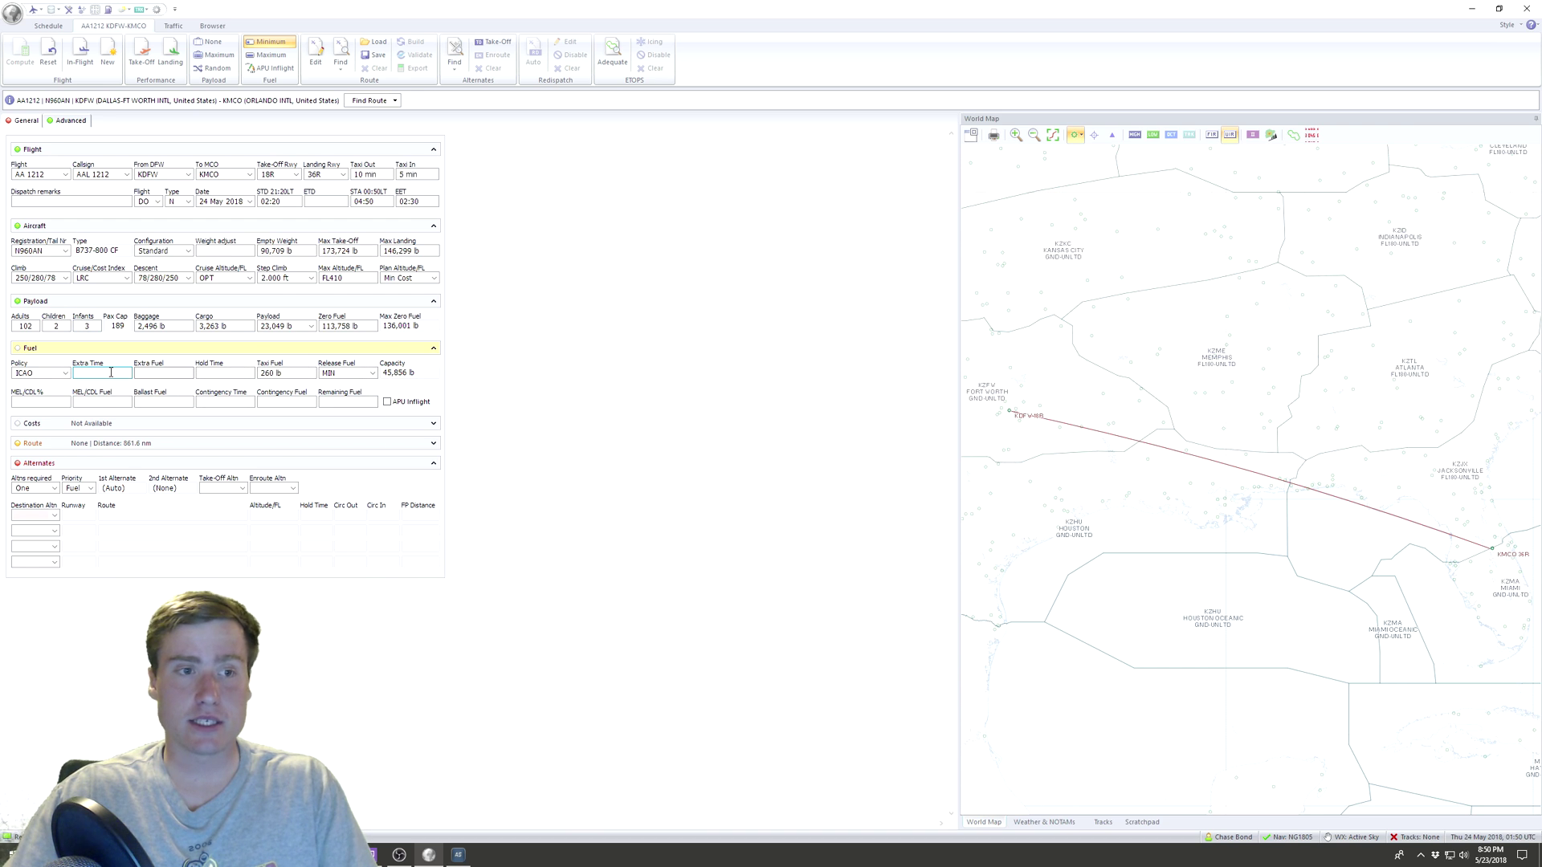
click(161, 373)
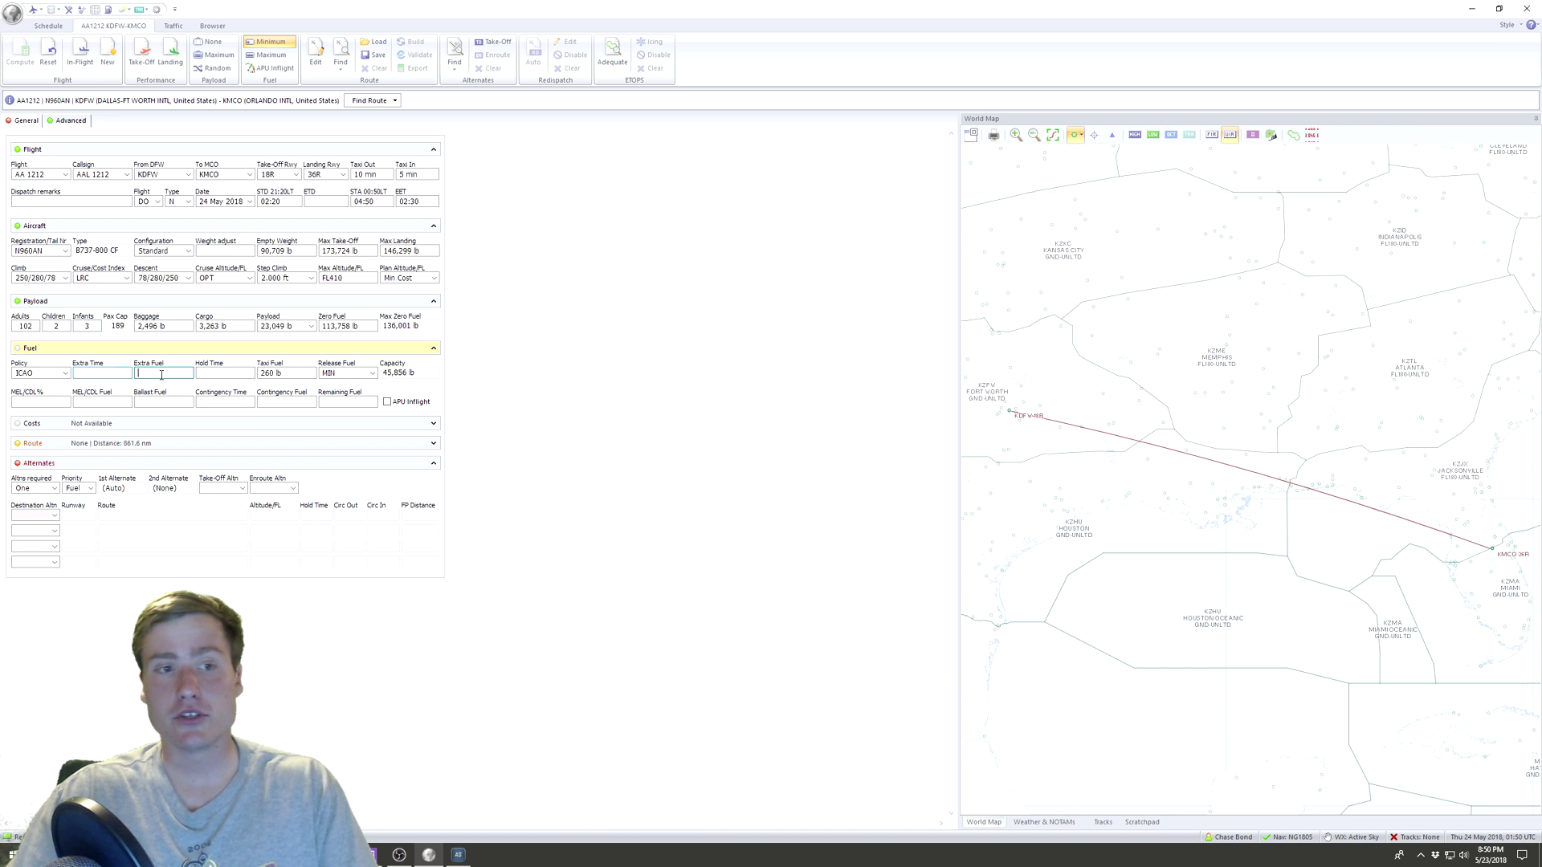
click(100, 374)
text(60)
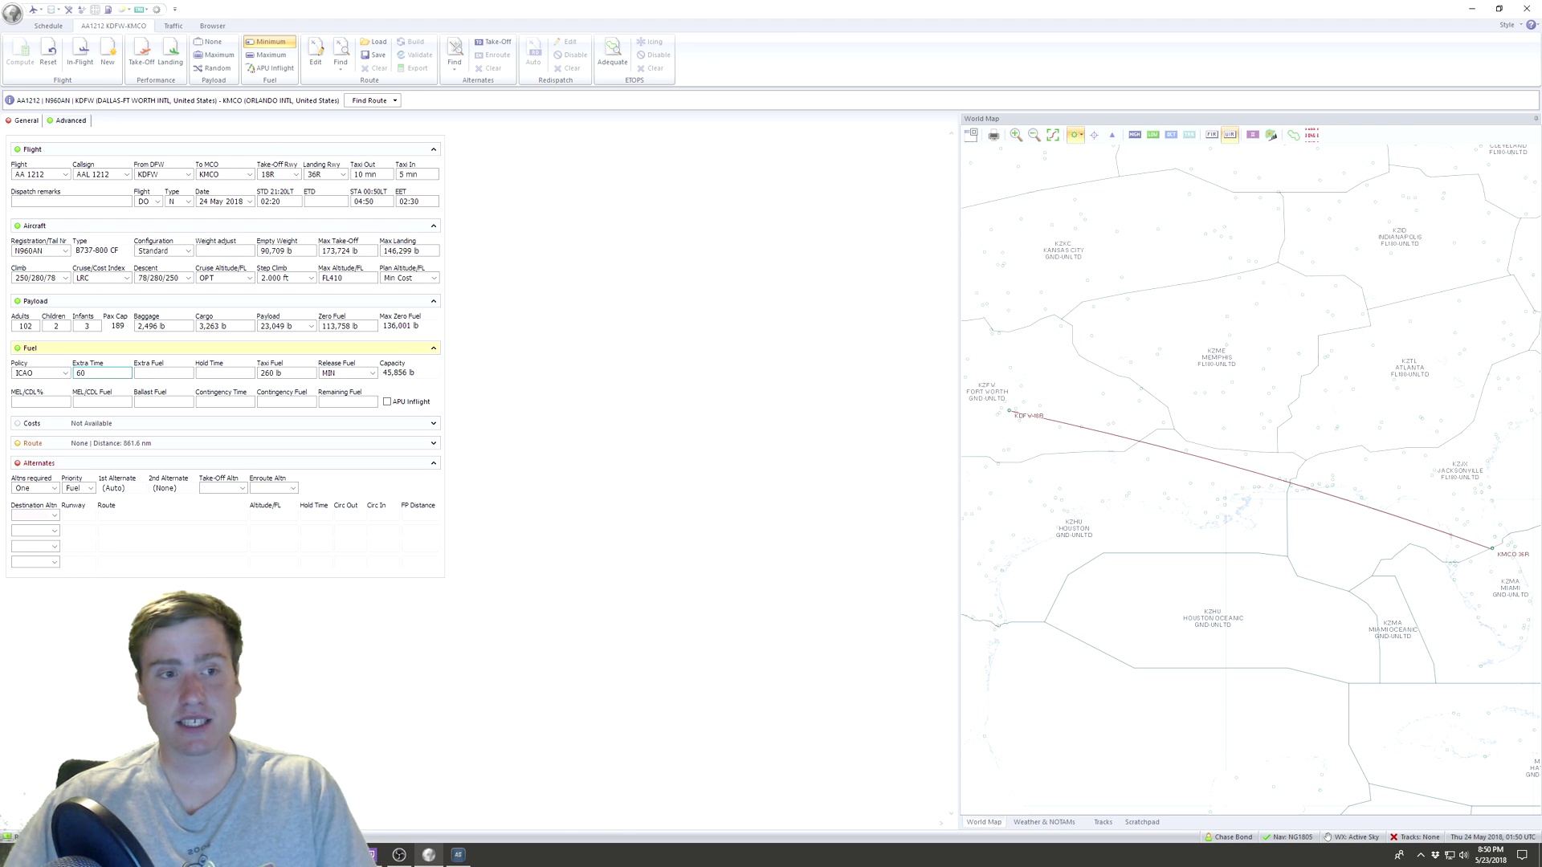
click(116, 348)
Show the flight's still-empty route details, then switch to FlightAware's AAL1212 route page
click(119, 303)
click(110, 342)
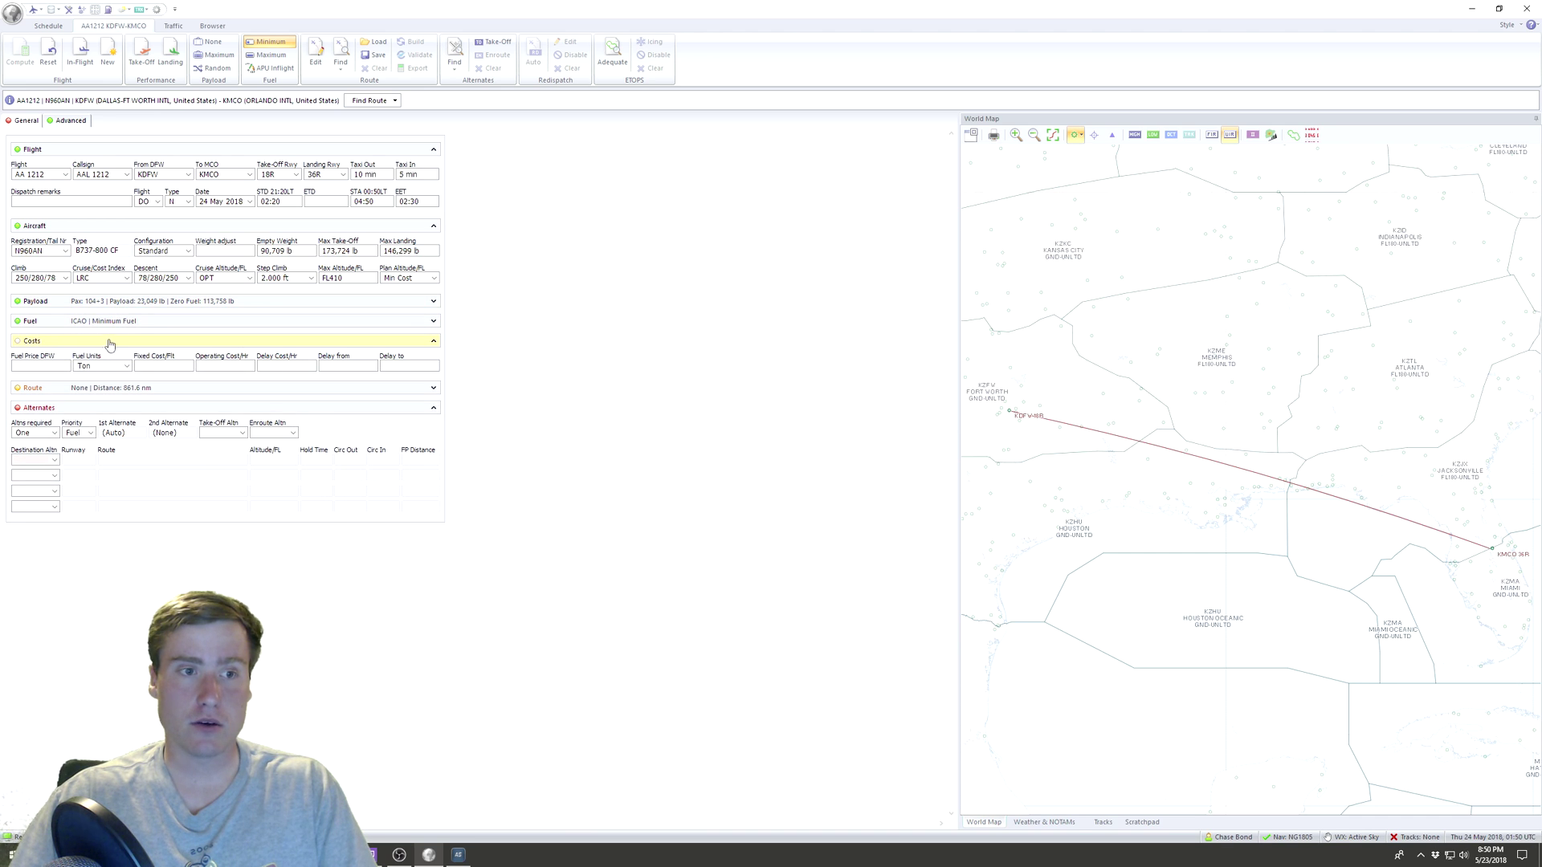
click(80, 342)
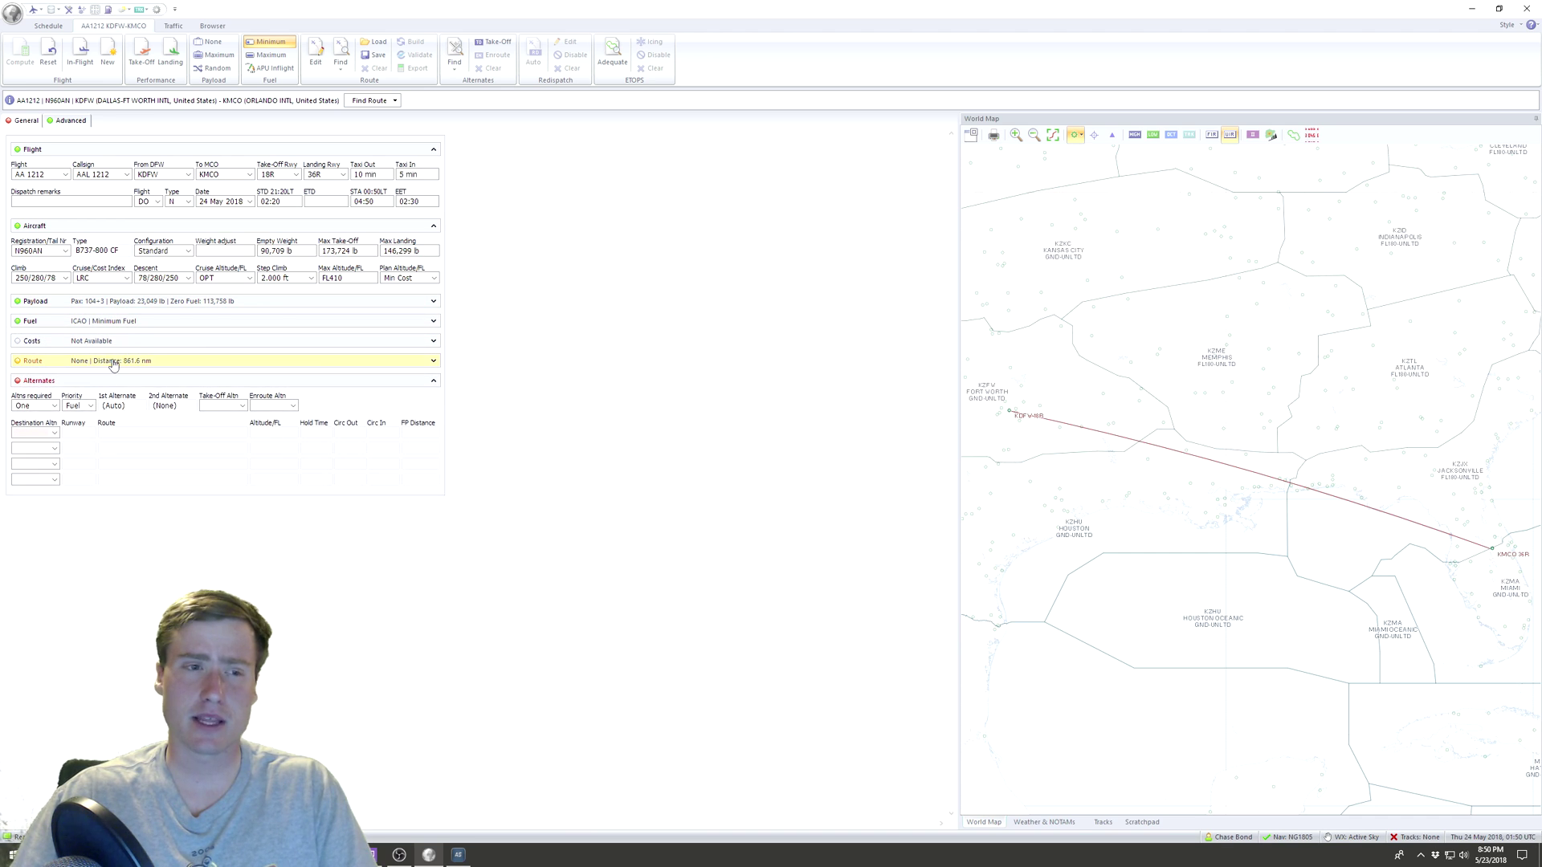
click(345, 64)
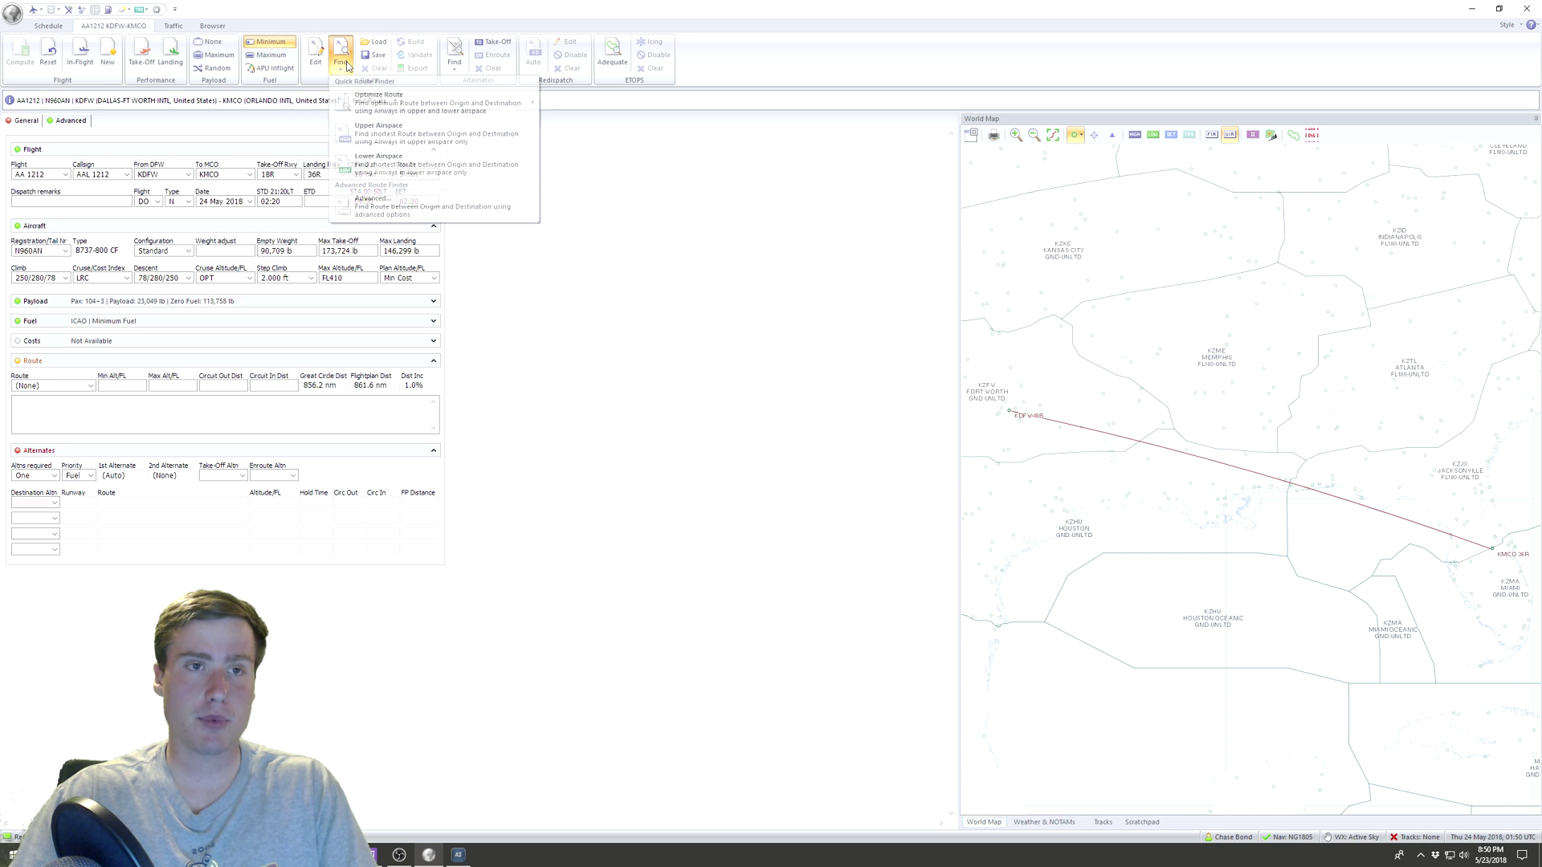
click(733, 213)
key(alt+Tab)
Select and copy AAL1212's filed route text on the FlightAware flight page
drag(682, 198, 1028, 109)
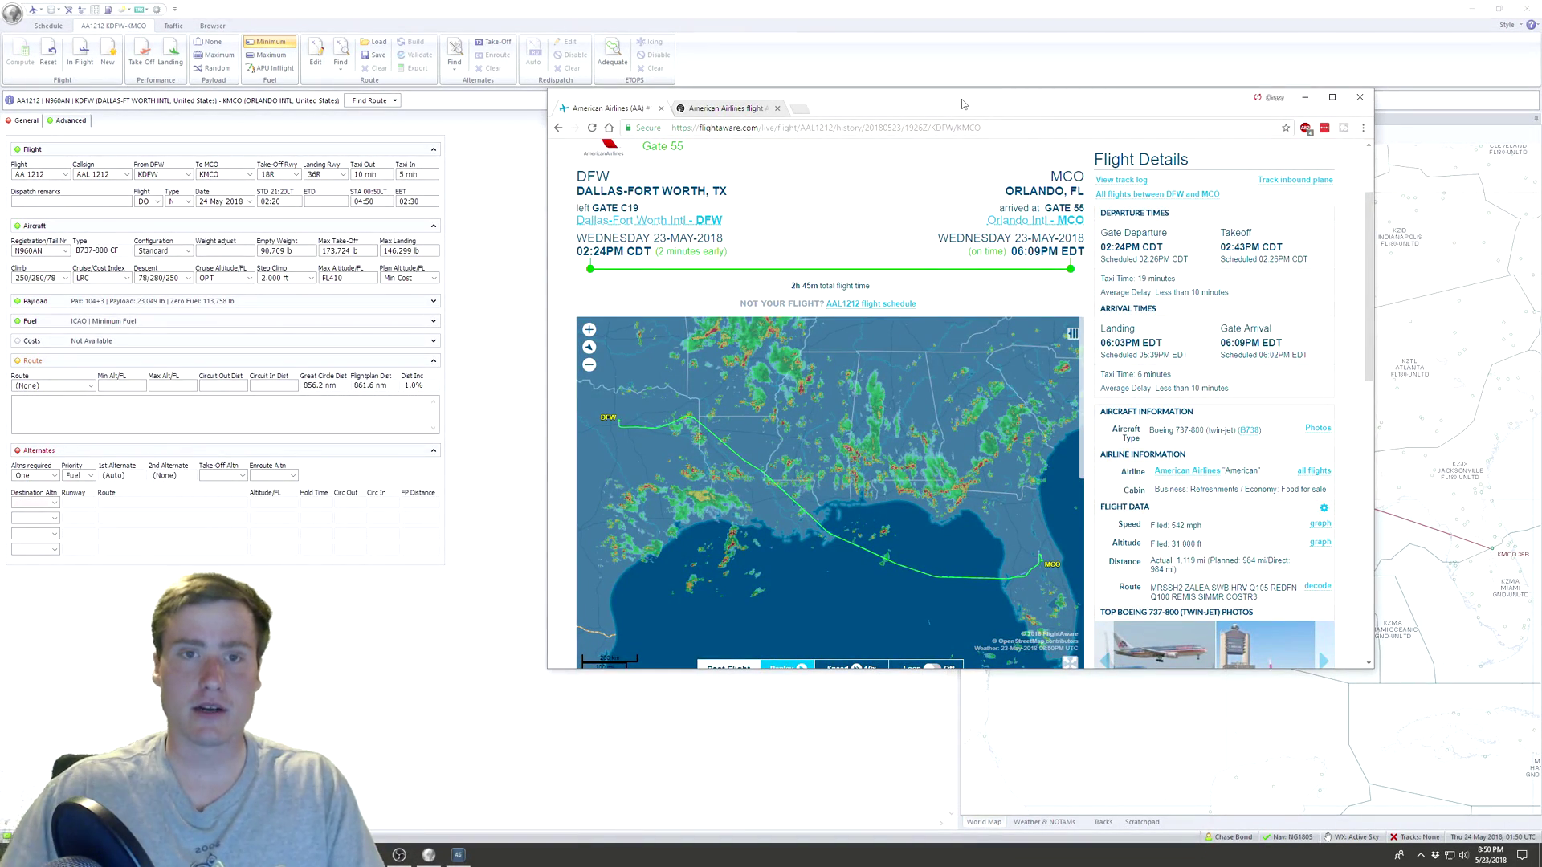
scroll(1200, 425, up, 3)
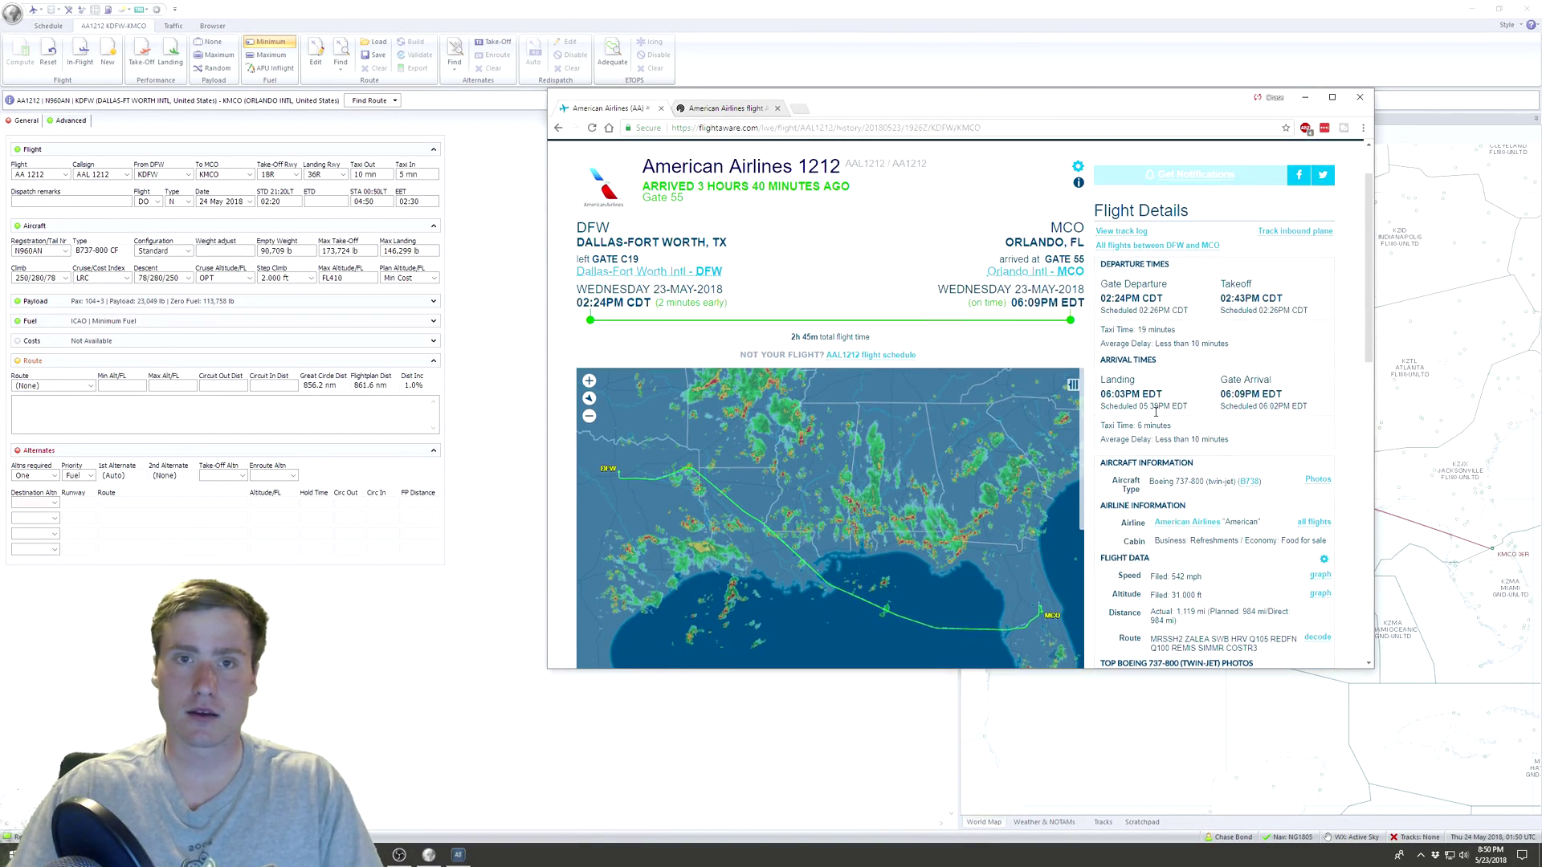
scroll(1181, 430, down, 5)
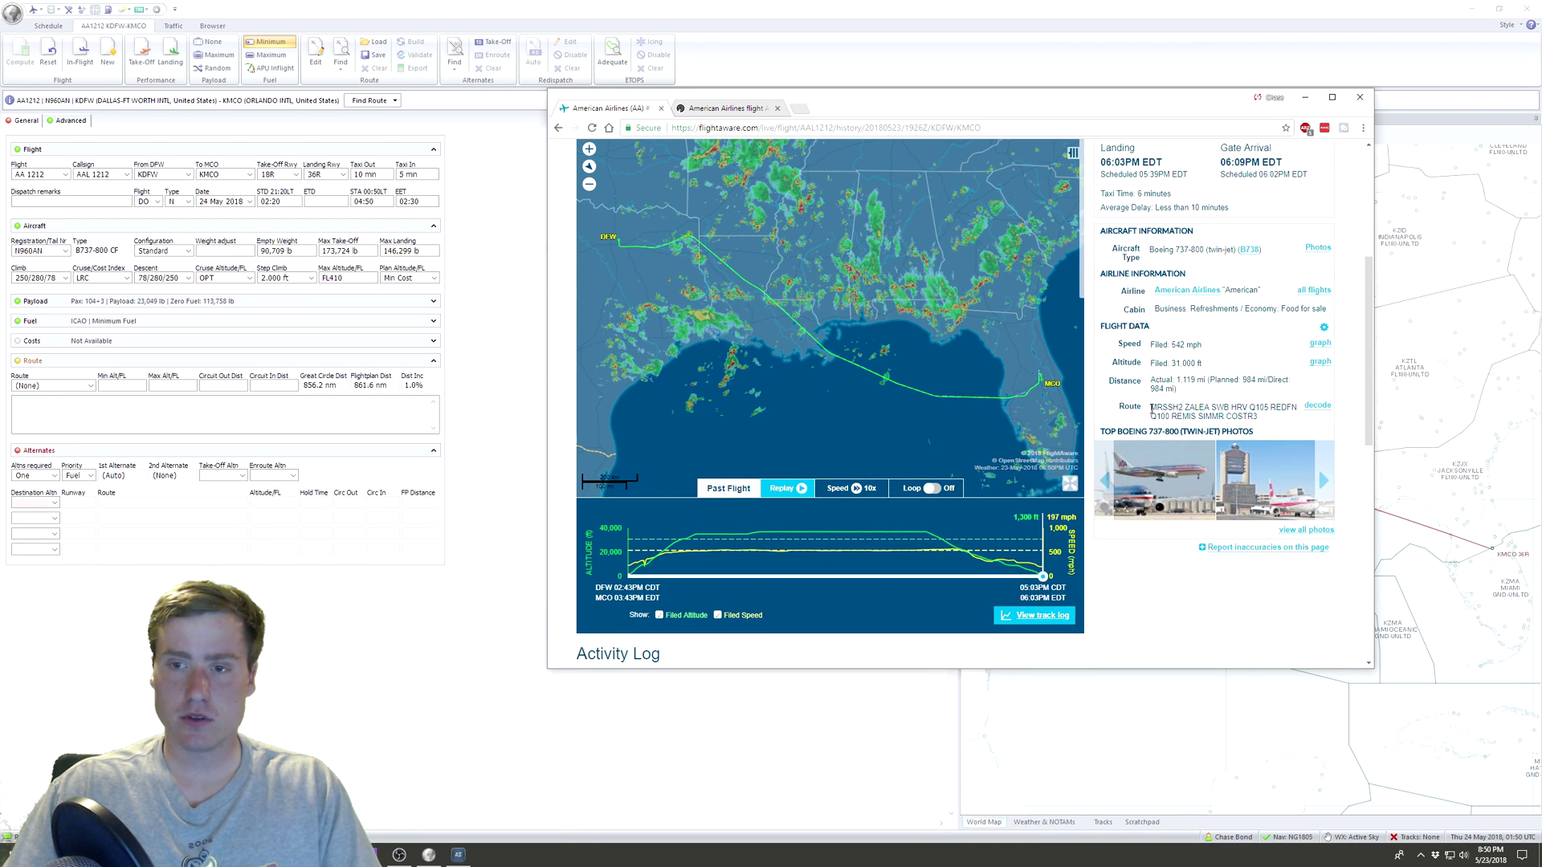
drag(1186, 407, 1257, 416)
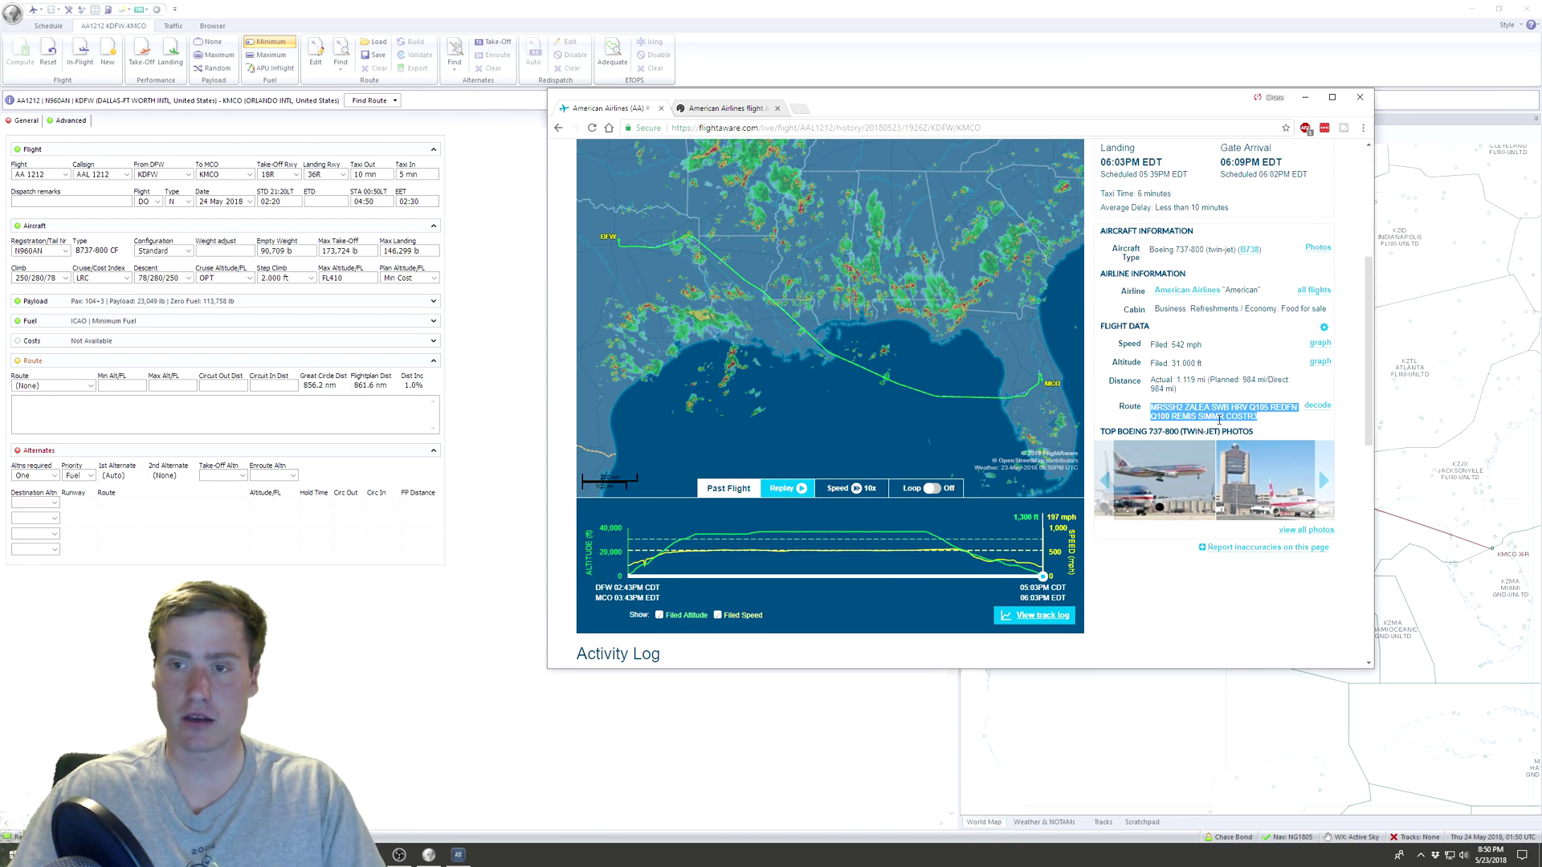
click(1194, 416)
scroll(1194, 418, up, 2)
scroll(1194, 417, down, 1)
drag(1153, 468, 1261, 479)
key(super+c)
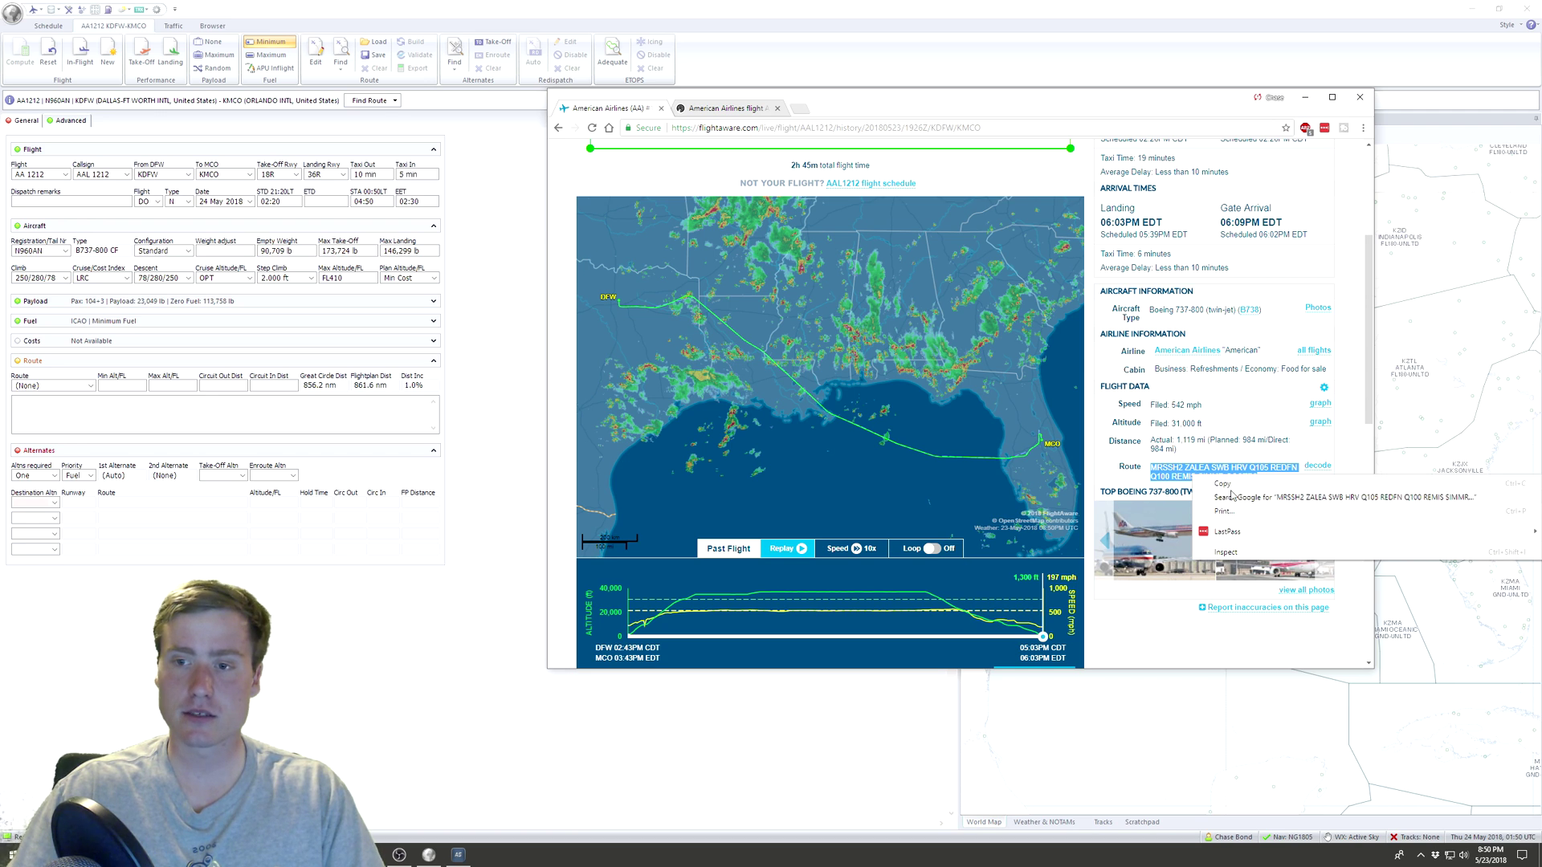
Paste MRSSH2 ZALEA SWB HRV Q105 REDFN Q100 REMIS SIMMR COSTR3 into PFPX's Route field
click(321, 401)
right_click(321, 401)
click(224, 452)
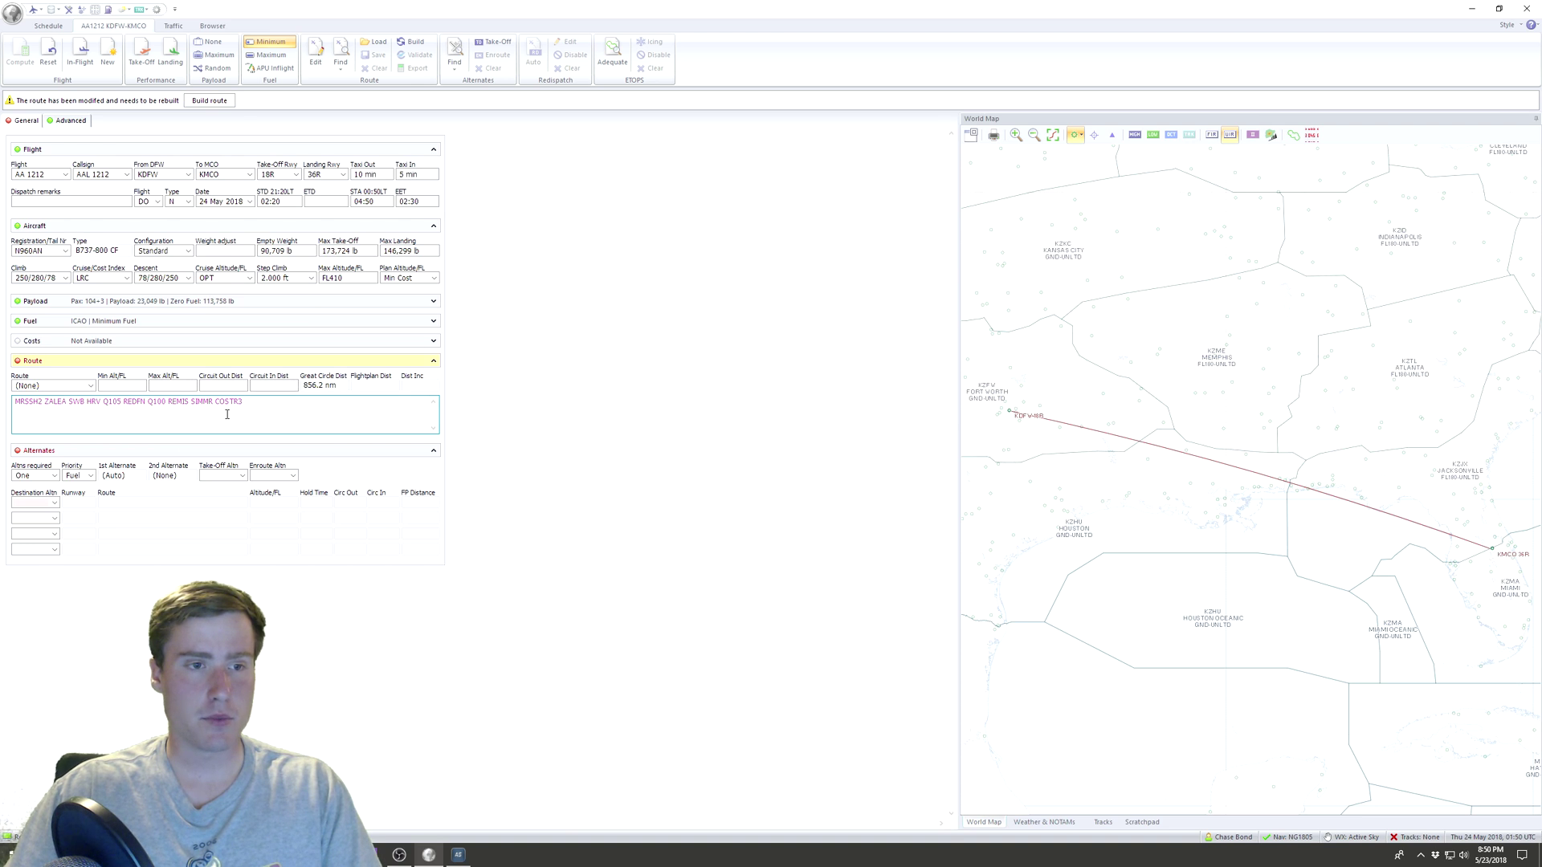
Rebuild the route as KDFW/KMCO-MAN with DCT legs (969.7 nm), then move FlightAware aside
click(218, 105)
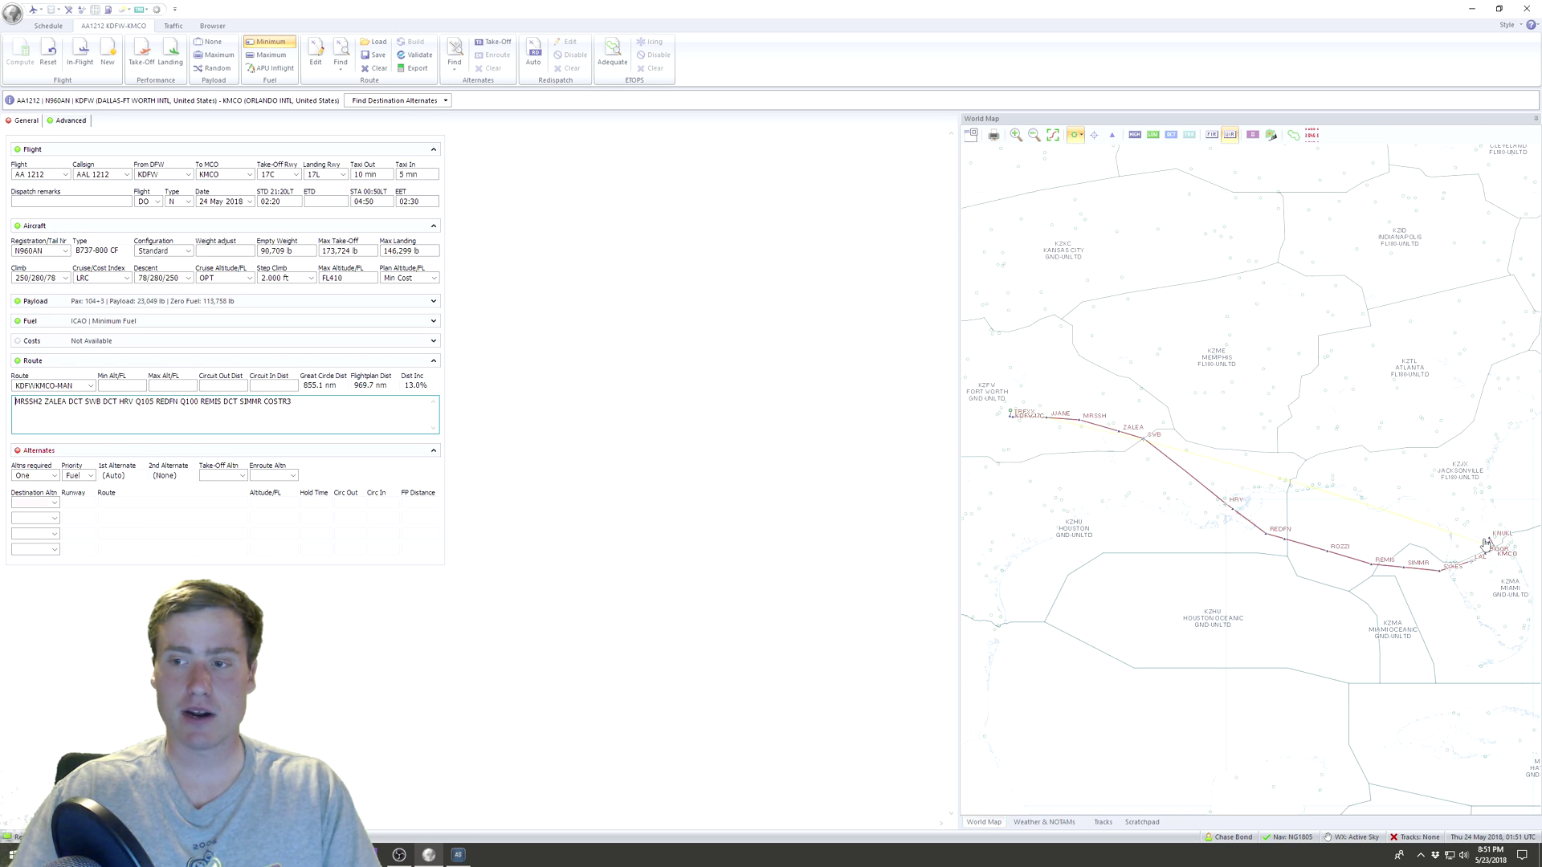
mouse_move(399, 854)
click(406, 803)
drag(972, 121, 570, 151)
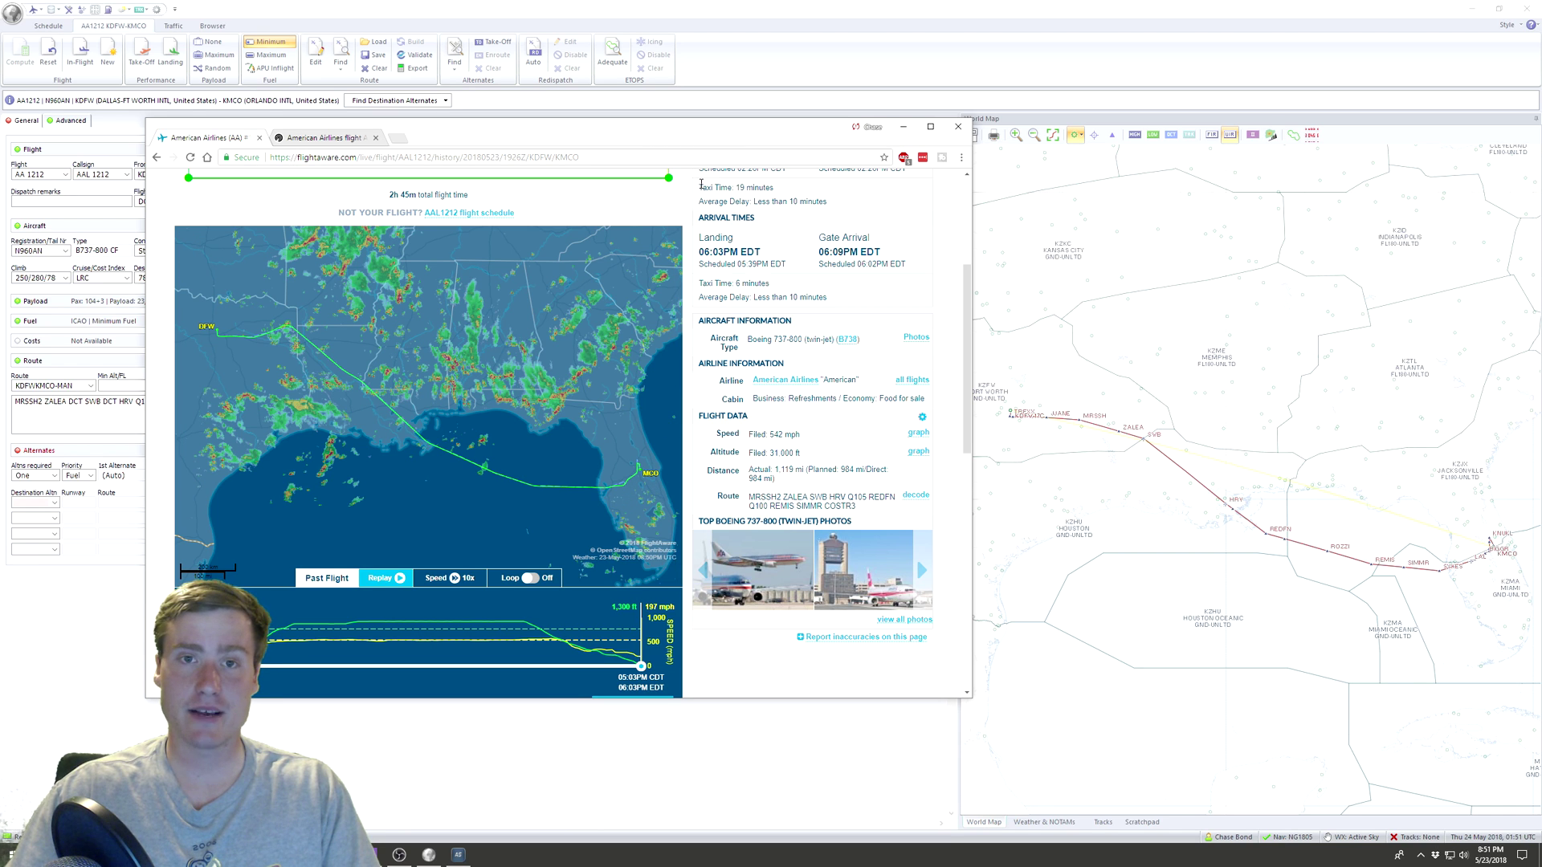
drag(707, 146, 0, 281)
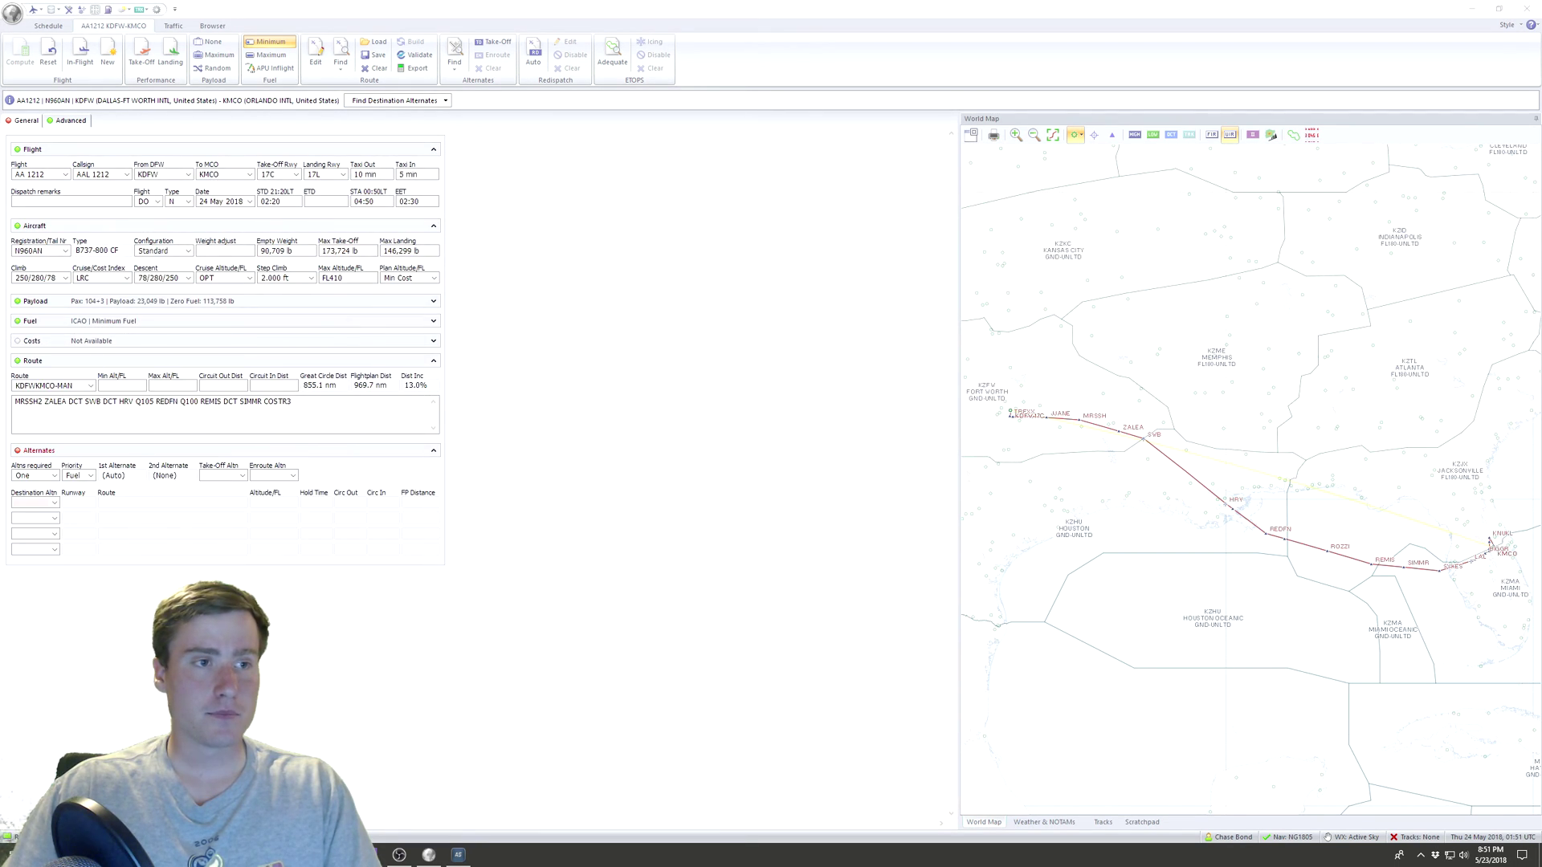
Optimize for Min Cost, giving DALL4 SWB DCT MCB J50 CEW DCT CTY DCT OCF LEESE2, 871.3 nm
click(342, 68)
mouse_move(387, 105)
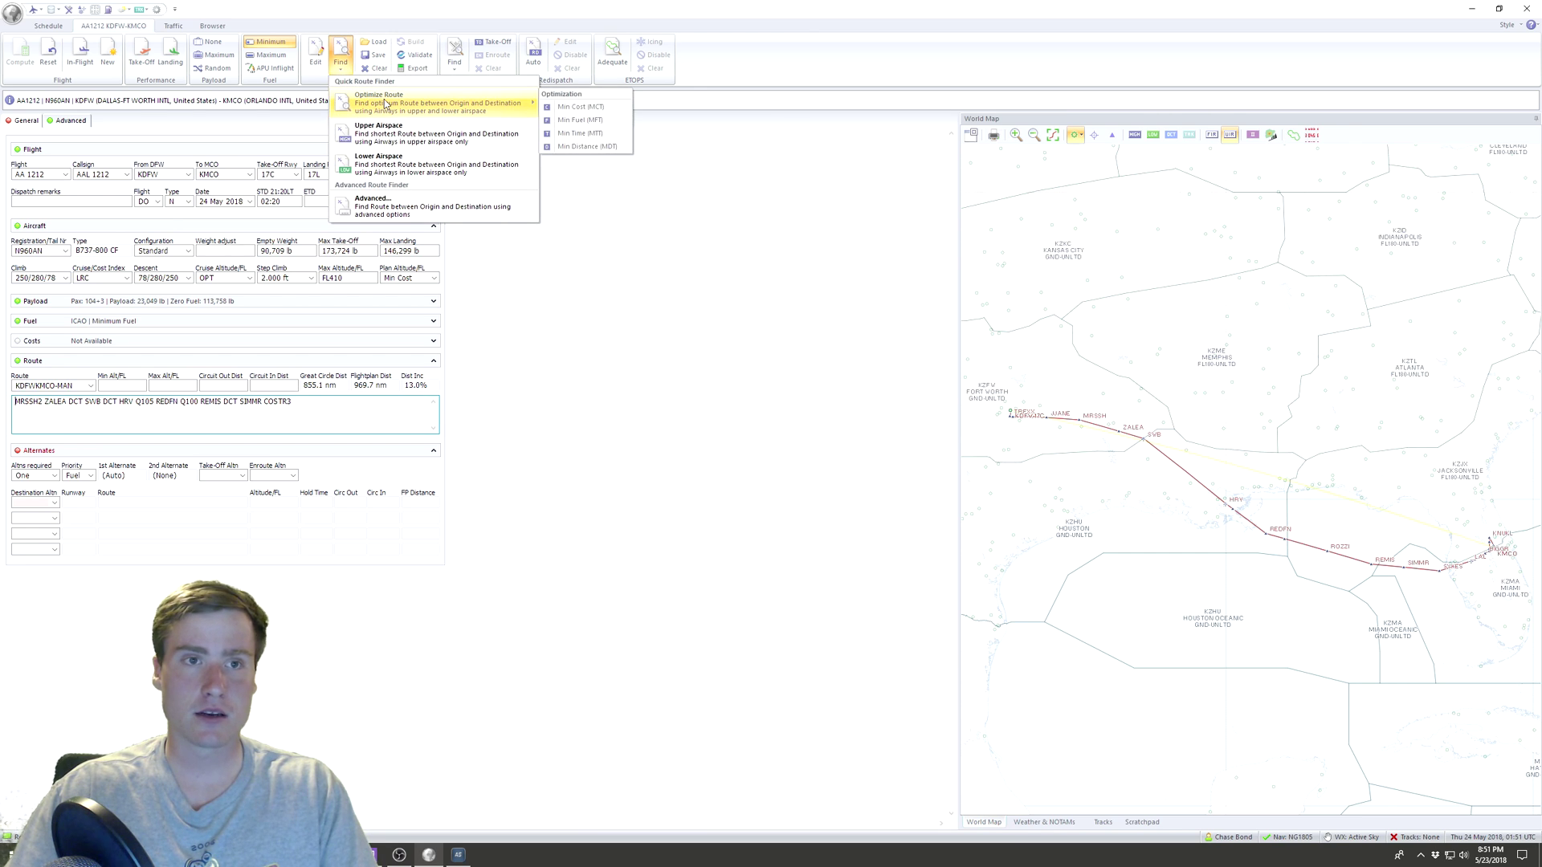
click(592, 108)
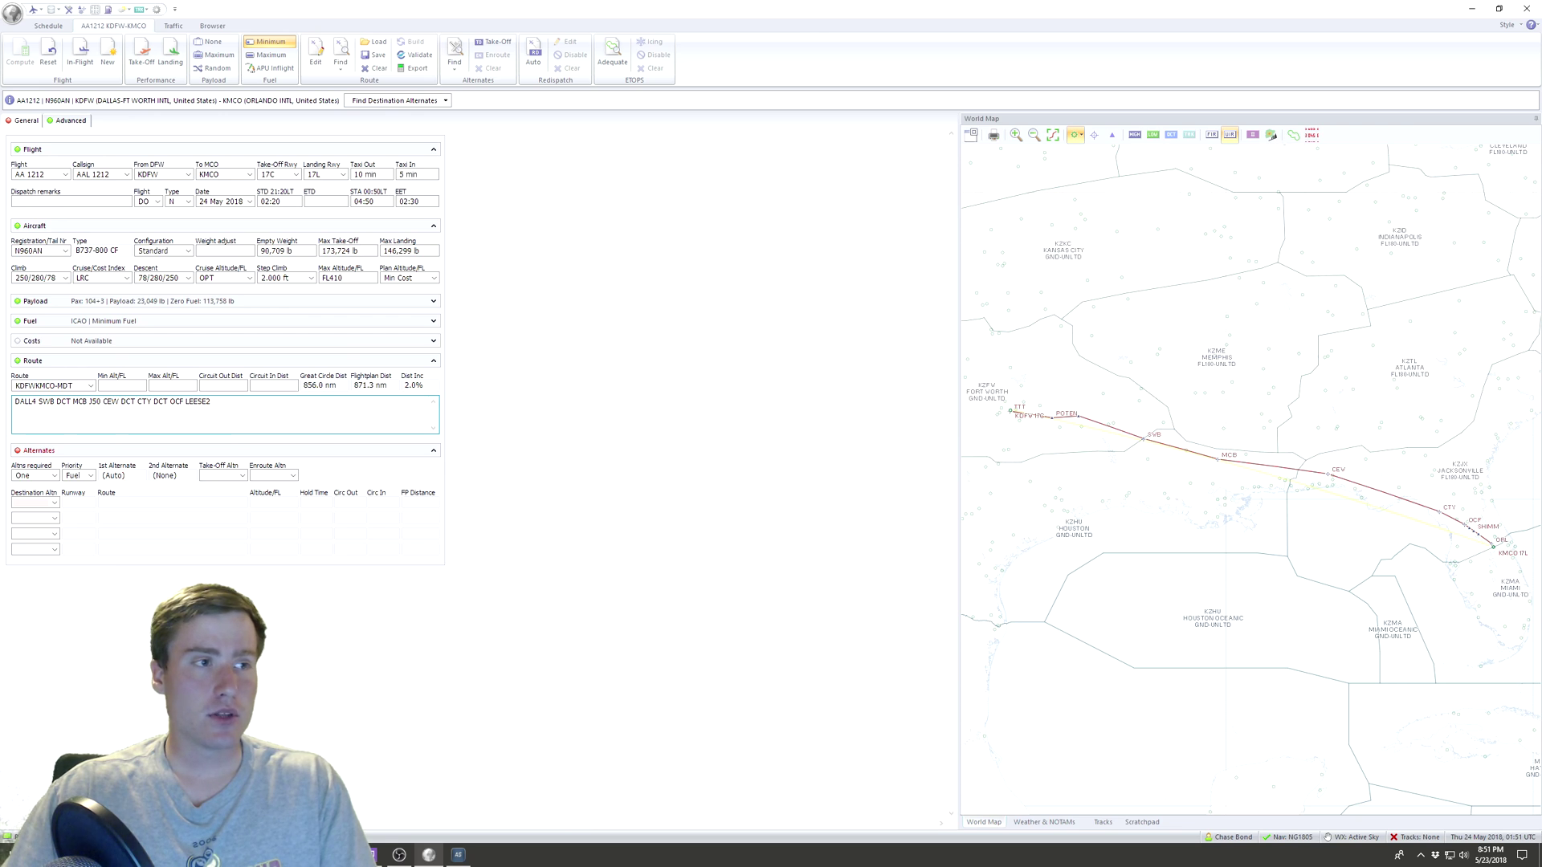
key(alt+Tab)
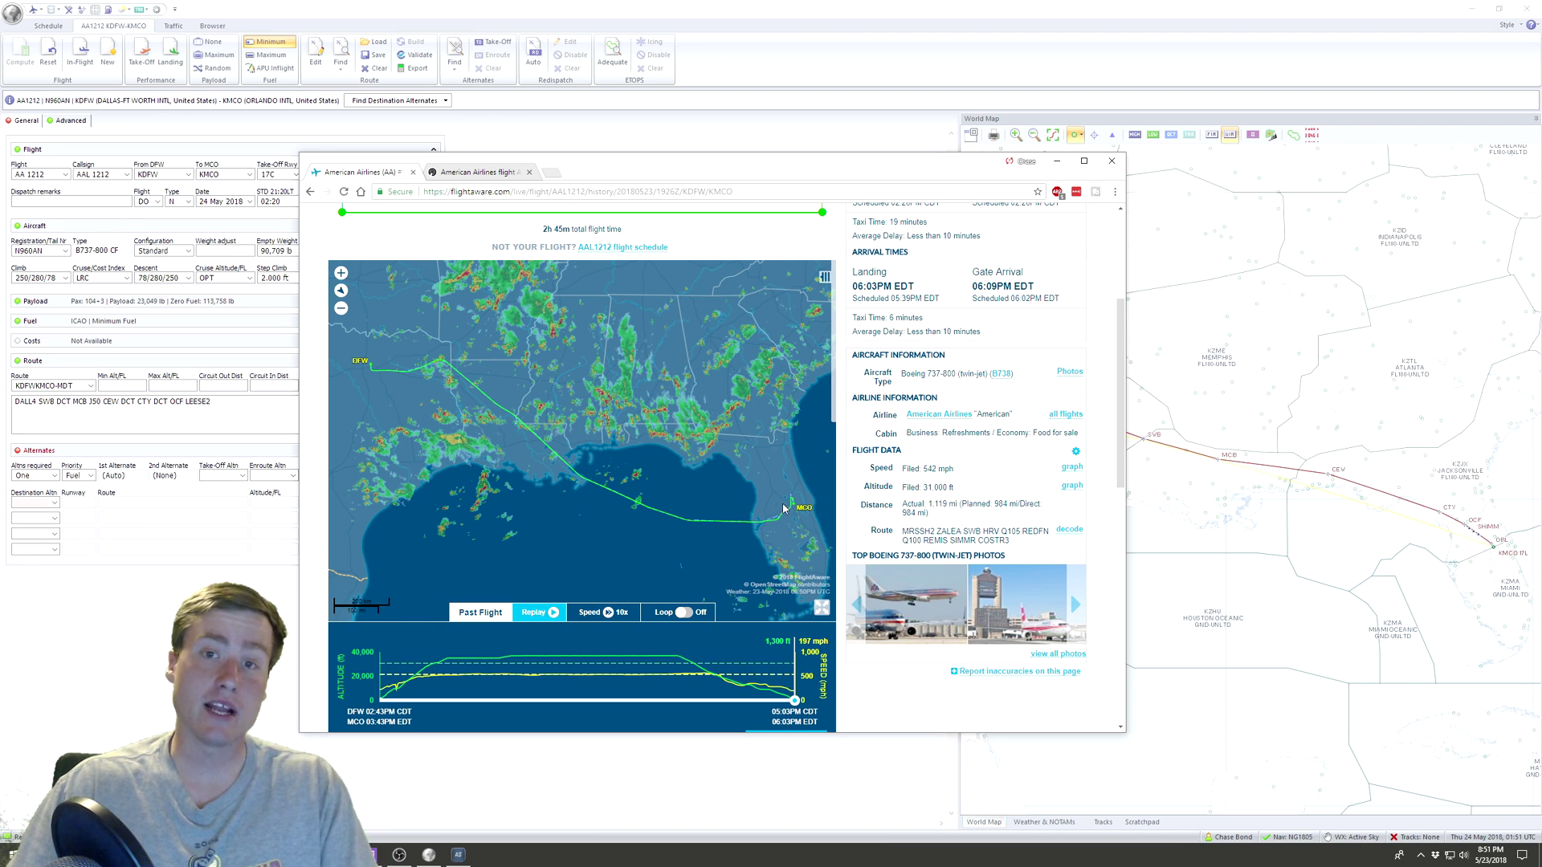
key(super+Down)
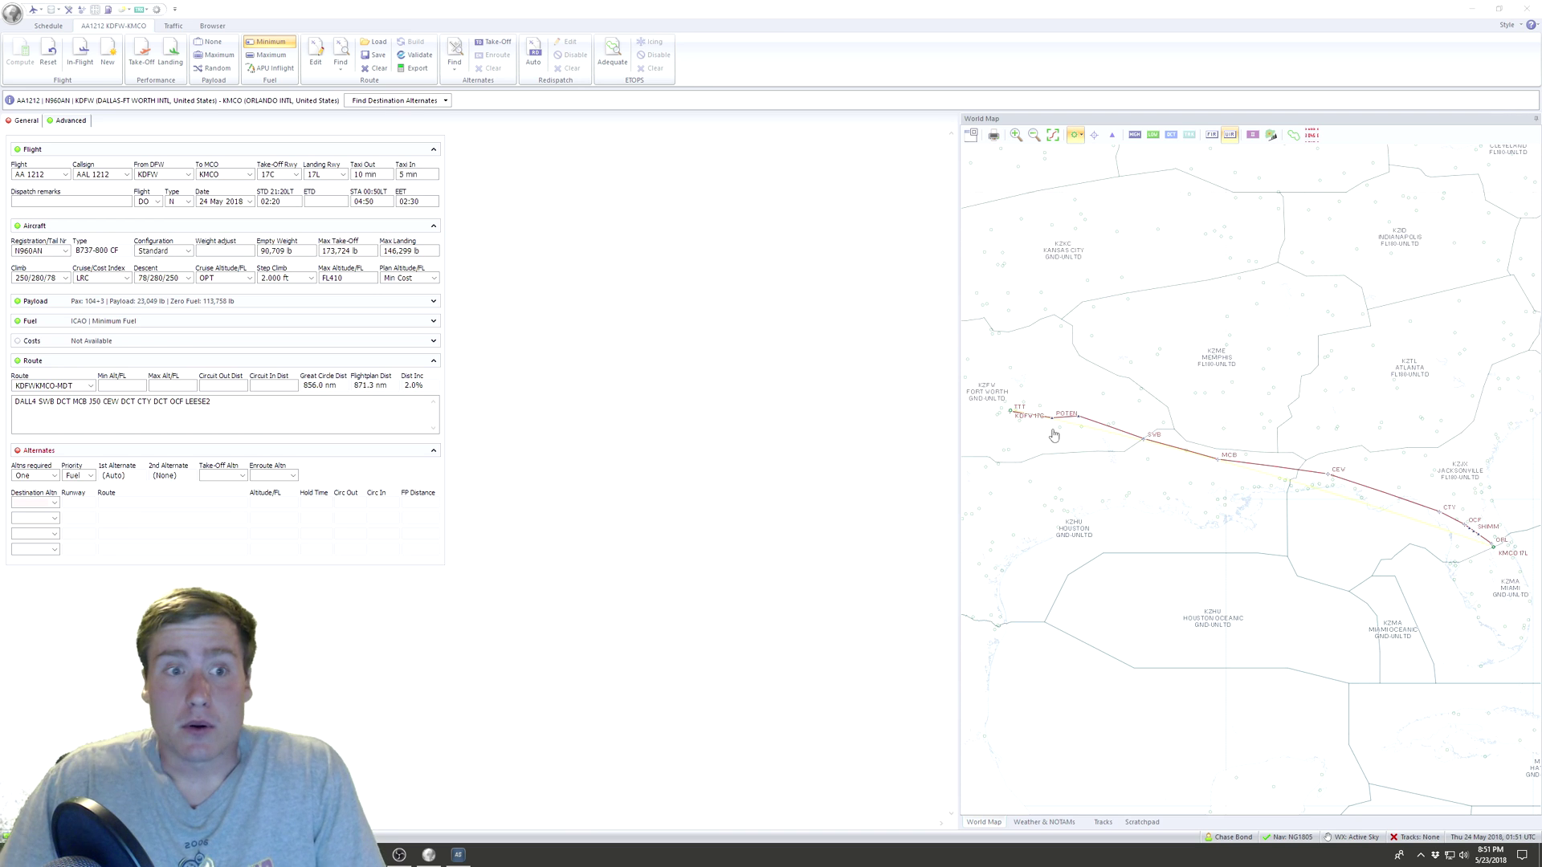
Quick-find destination alternates KORL, KISM, KSFB and KTIX, leaving the KTIX choice unchanged
click(582, 464)
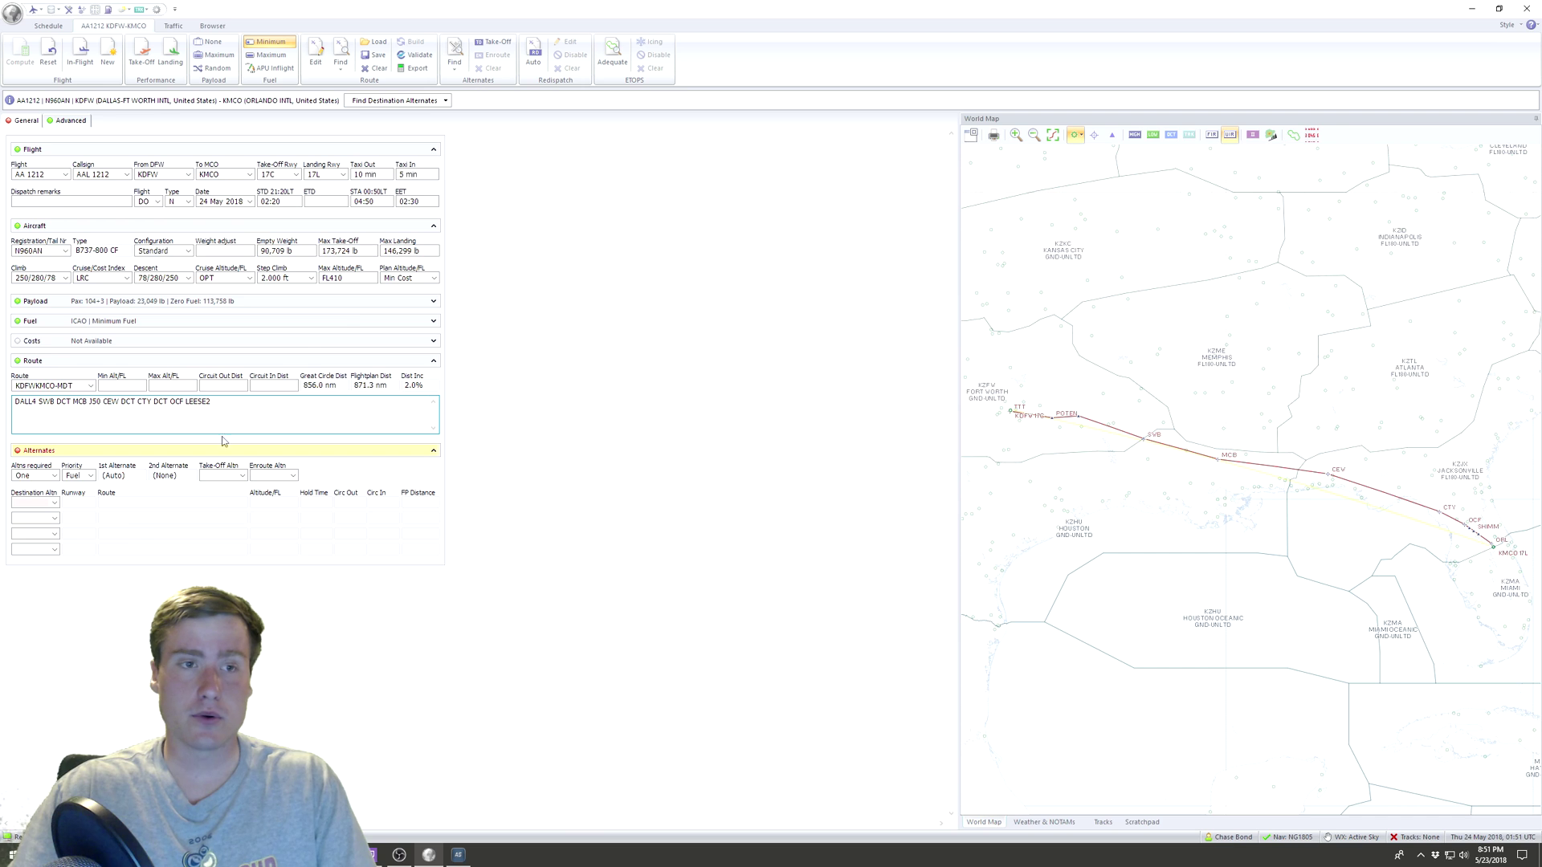
click(455, 58)
click(497, 98)
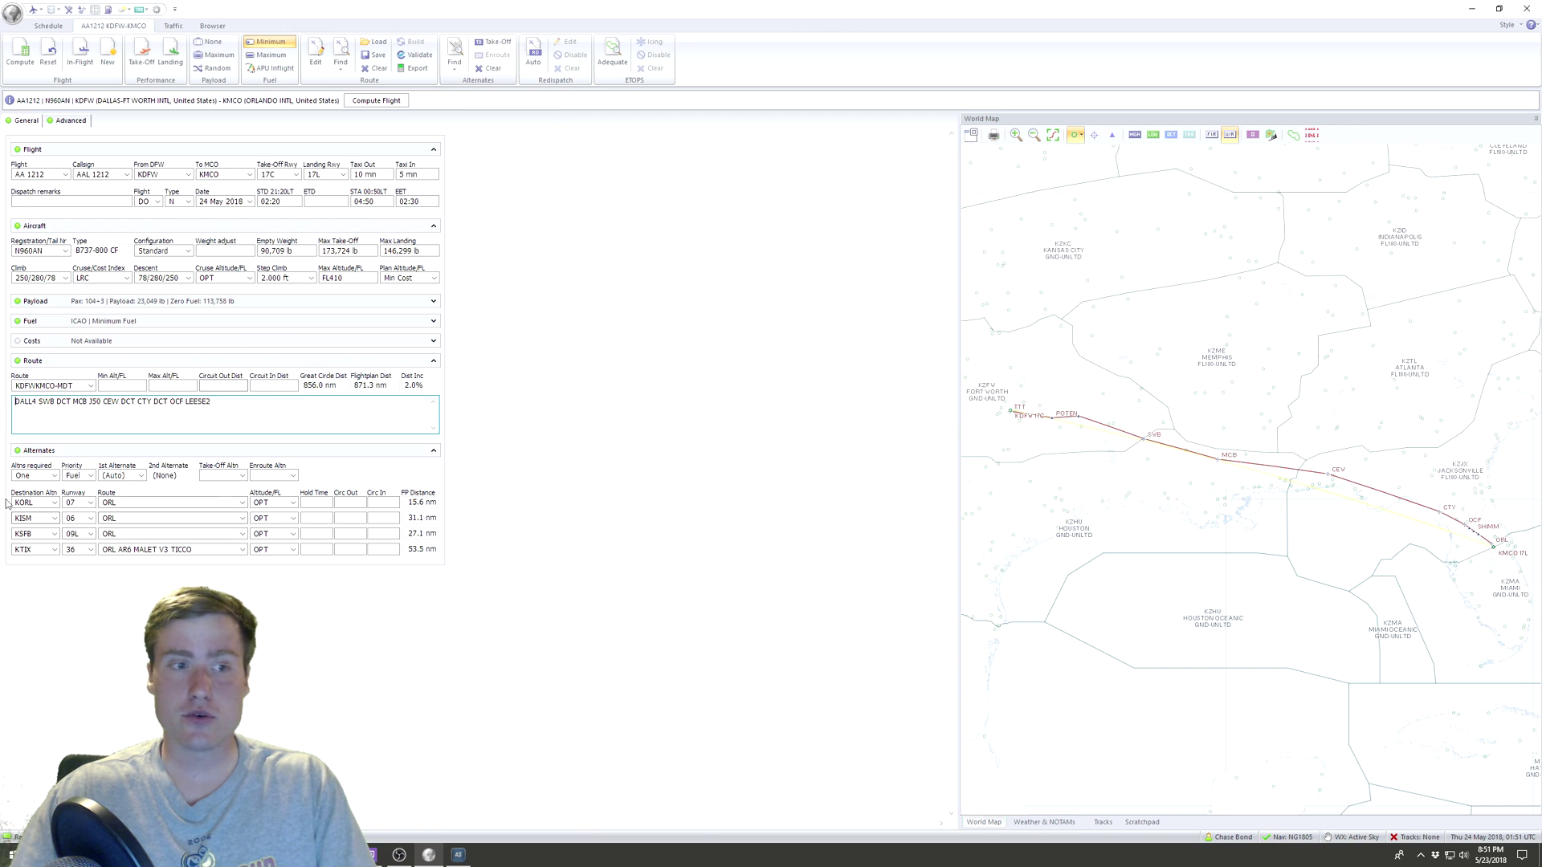
click(54, 549)
click(54, 549)
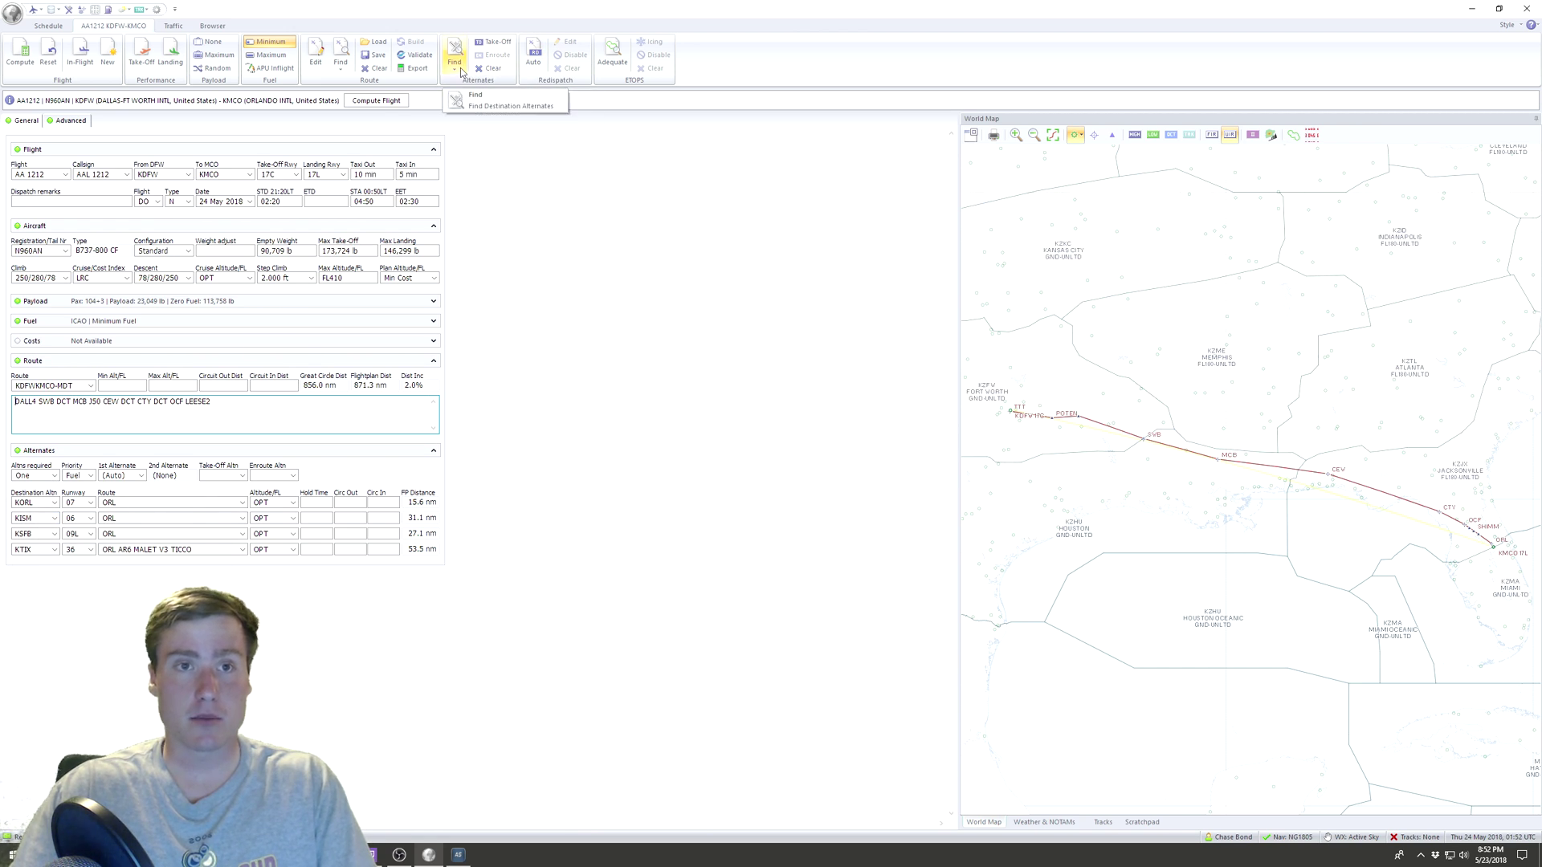
click(454, 58)
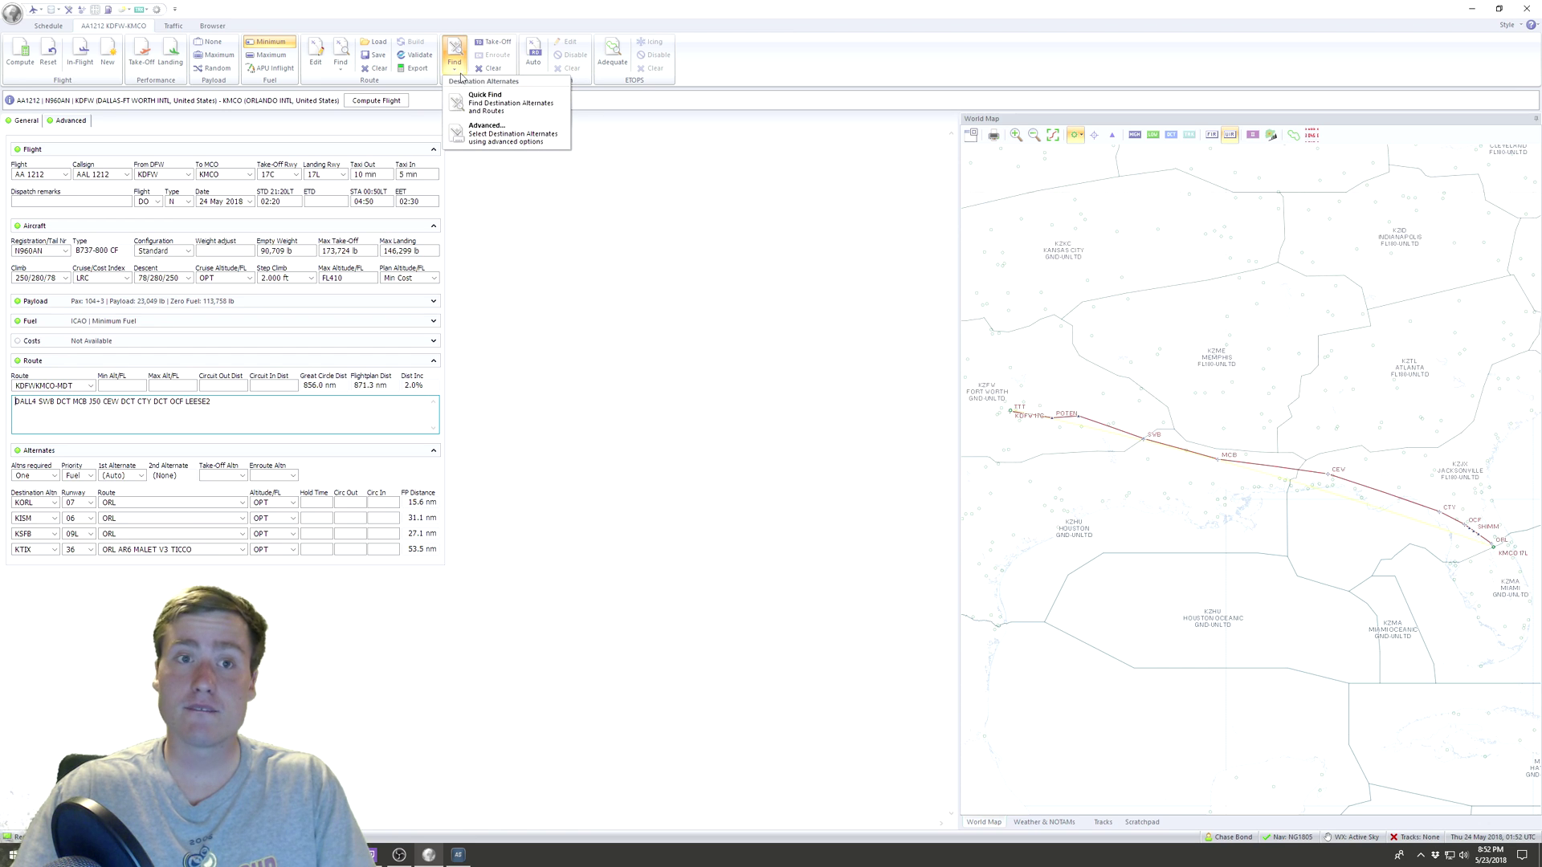
click(686, 201)
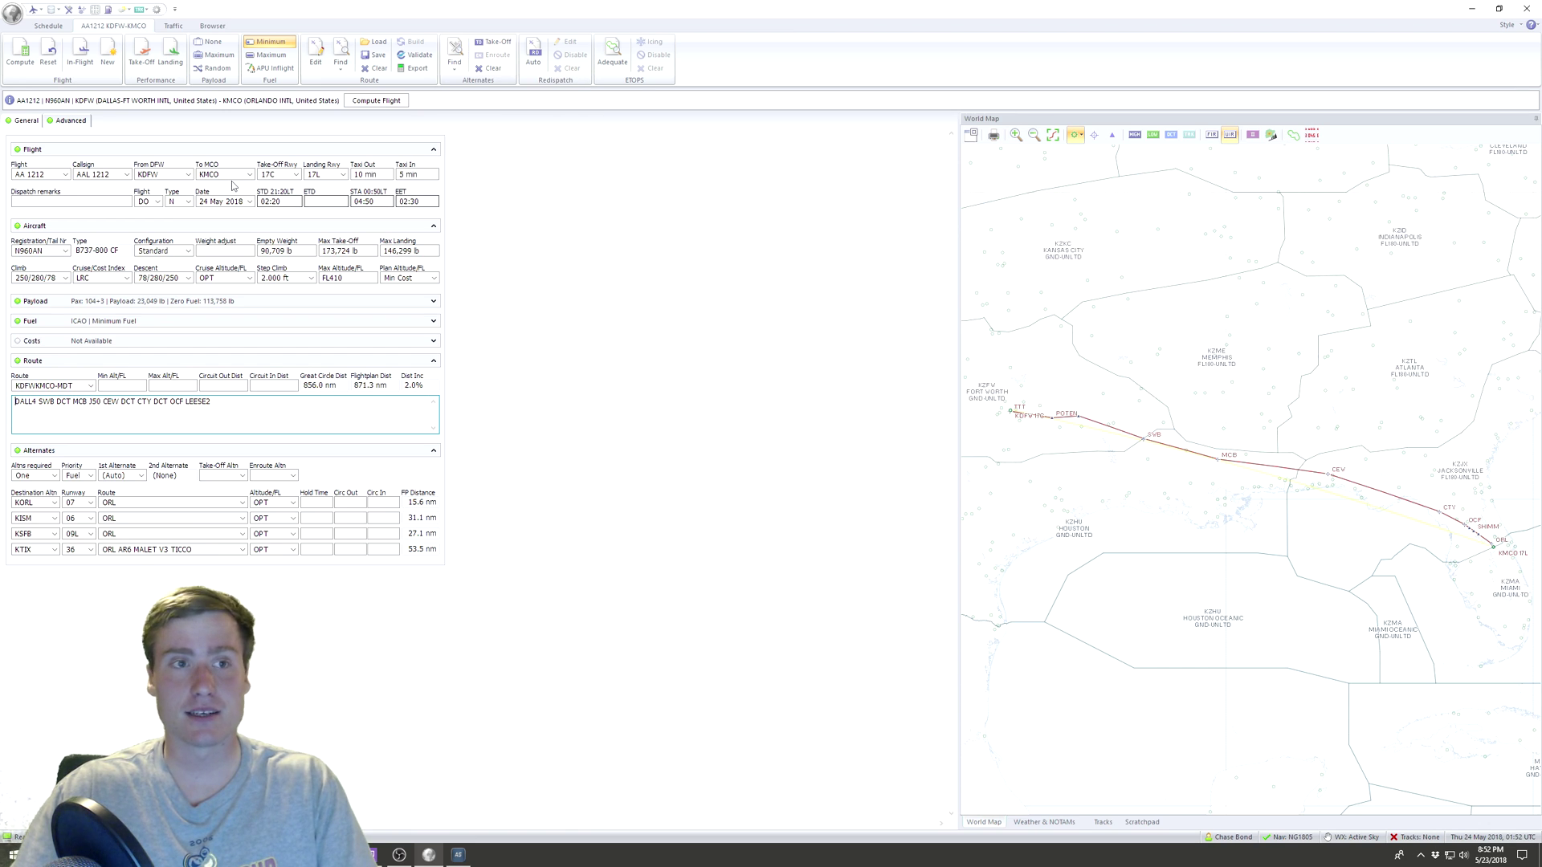
Assign and save the Boeing 737-800 CFM56-7B26 module, then open KDFW 17C take-off performance
click(152, 72)
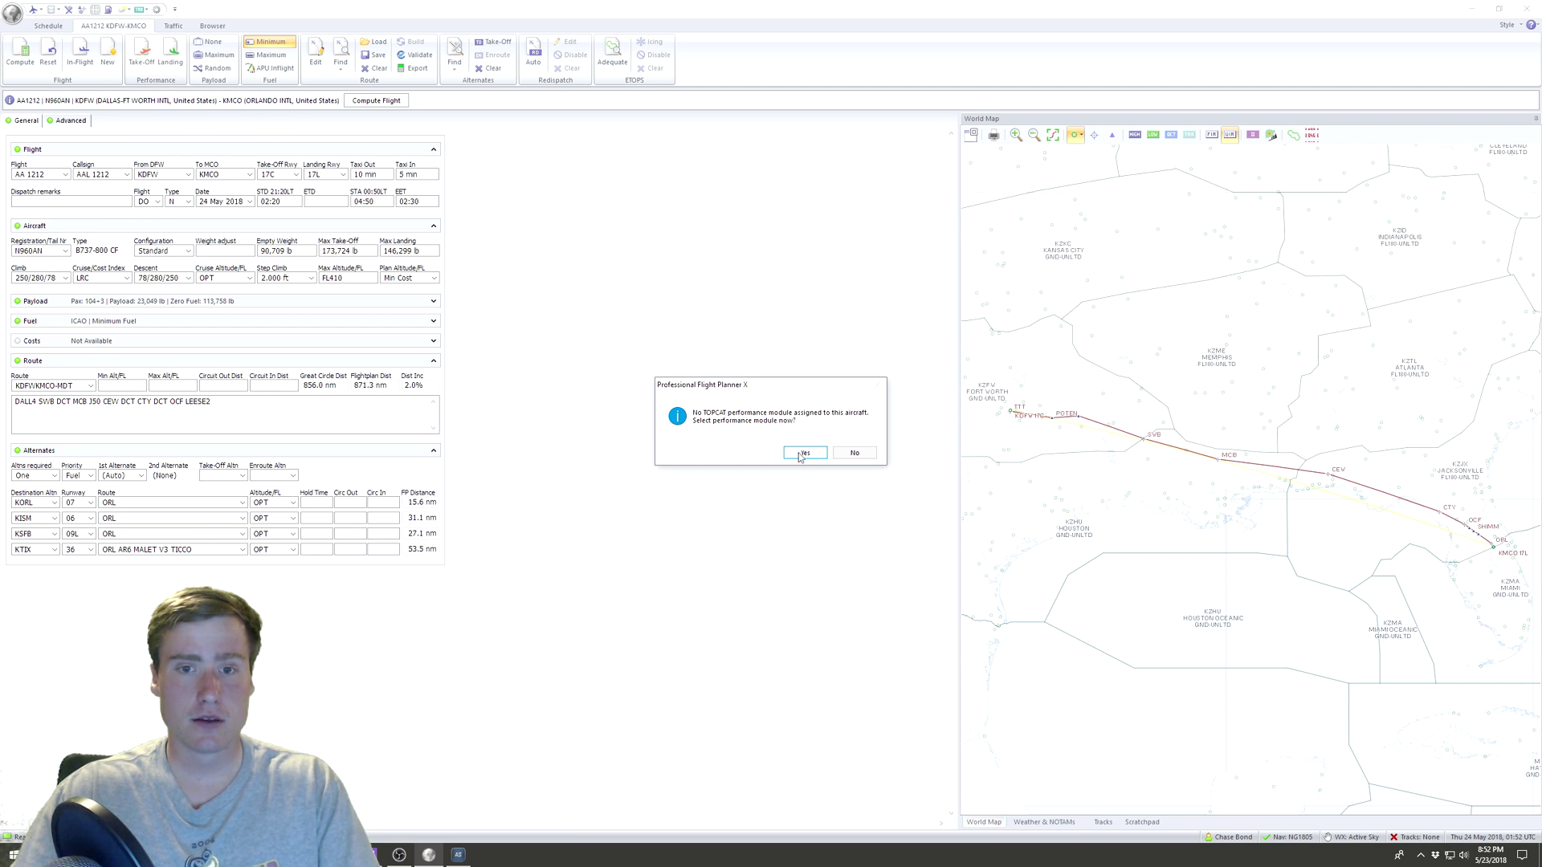
click(803, 454)
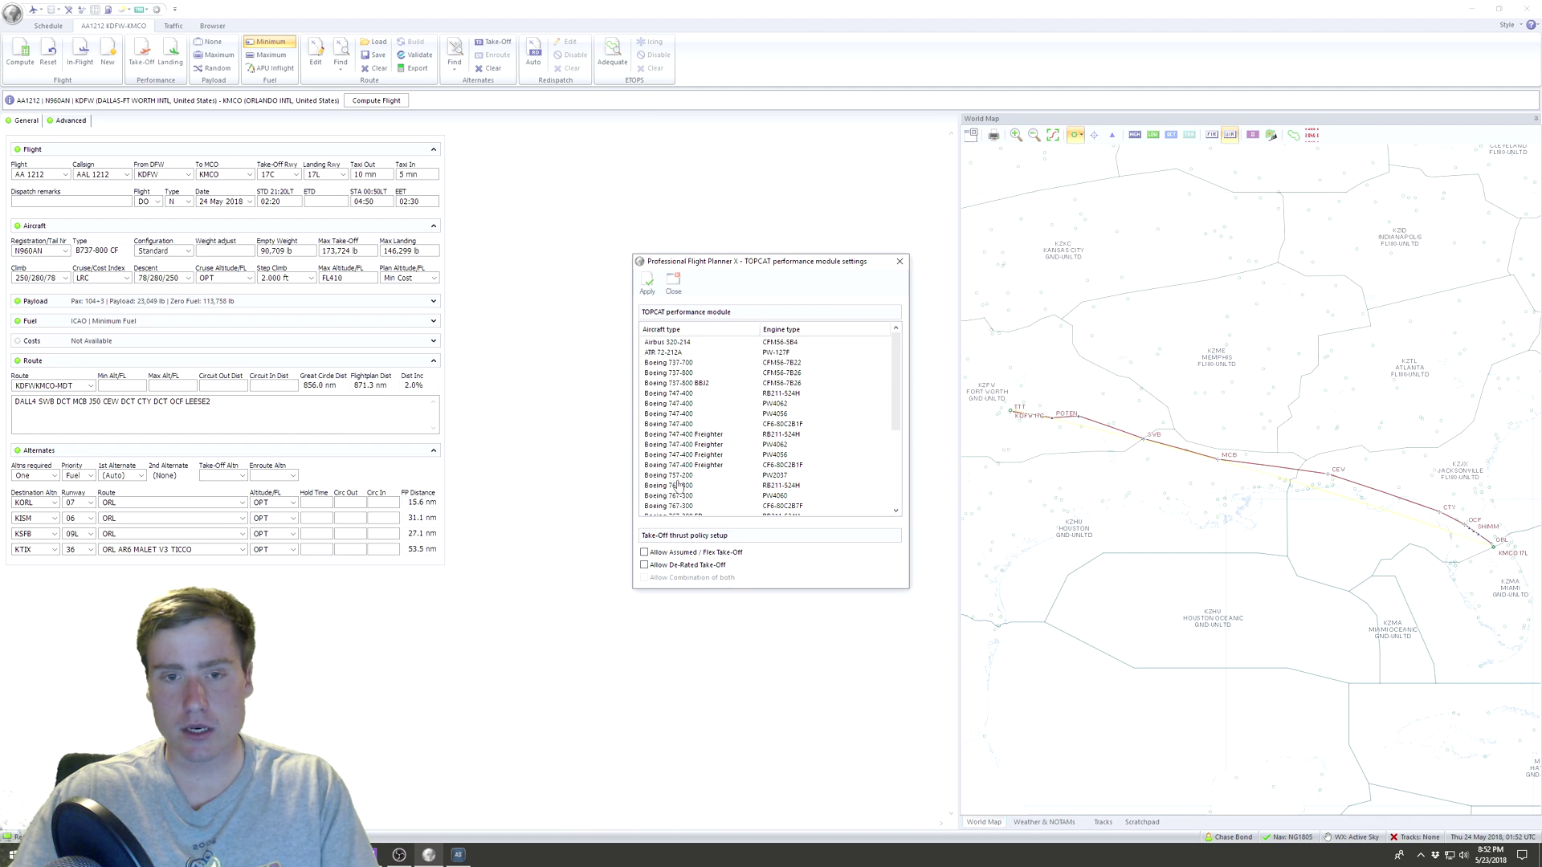
click(705, 374)
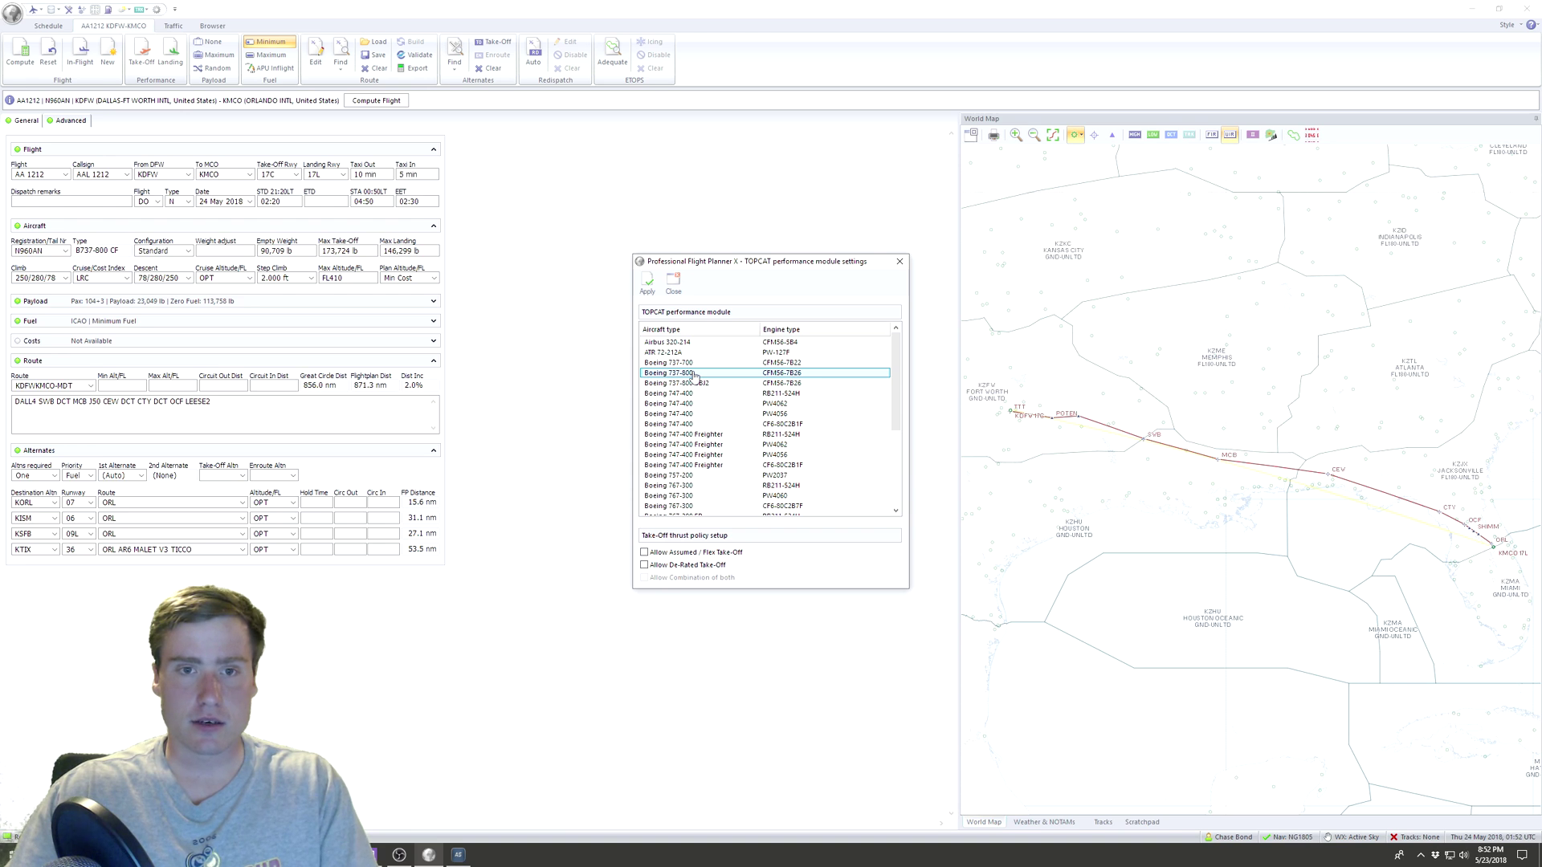
click(648, 285)
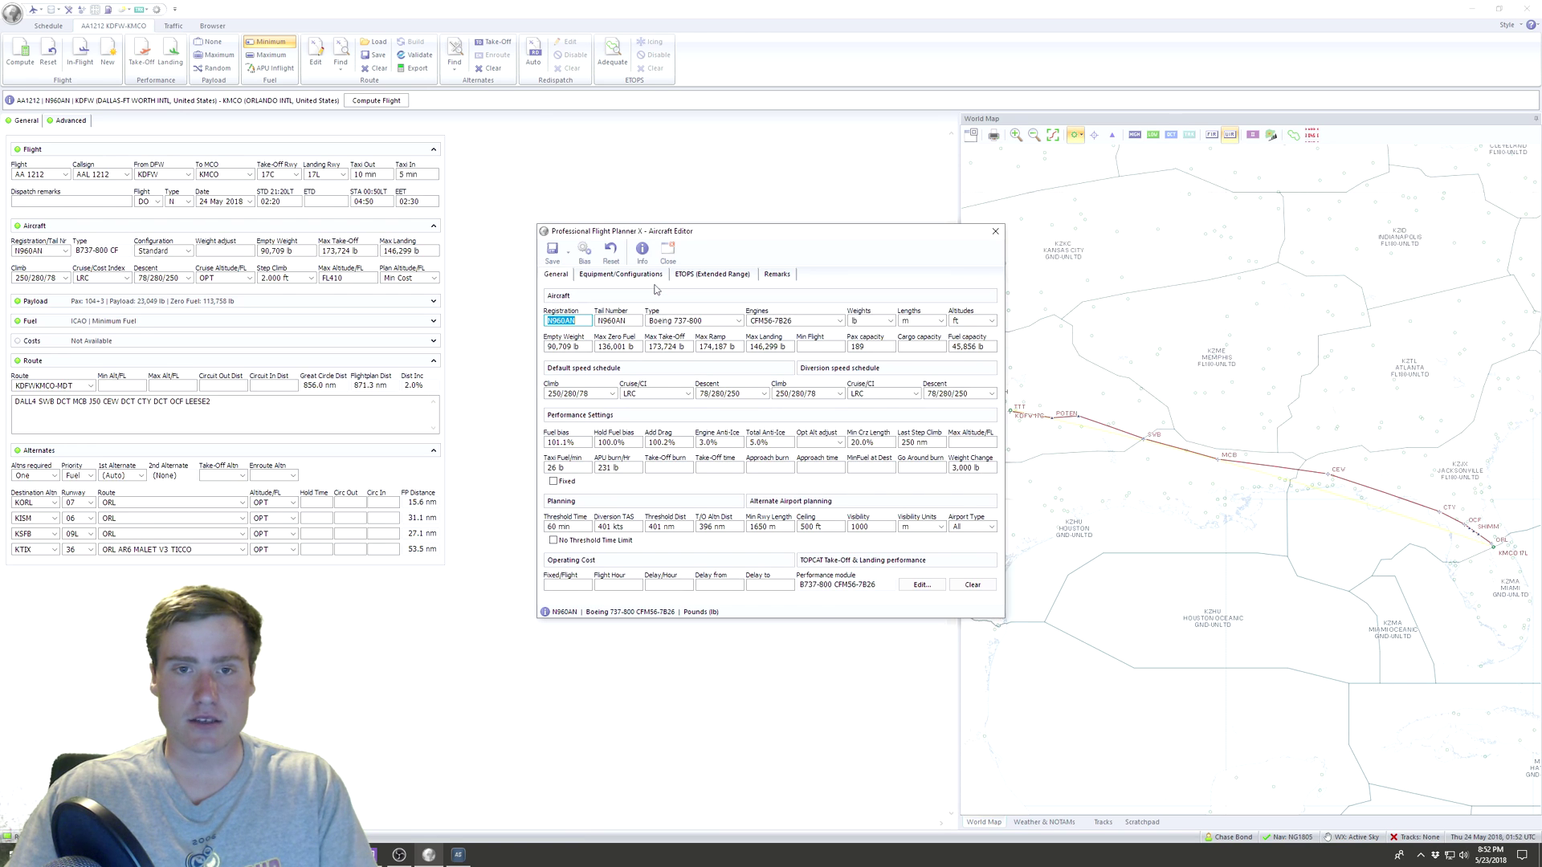
click(553, 256)
click(572, 274)
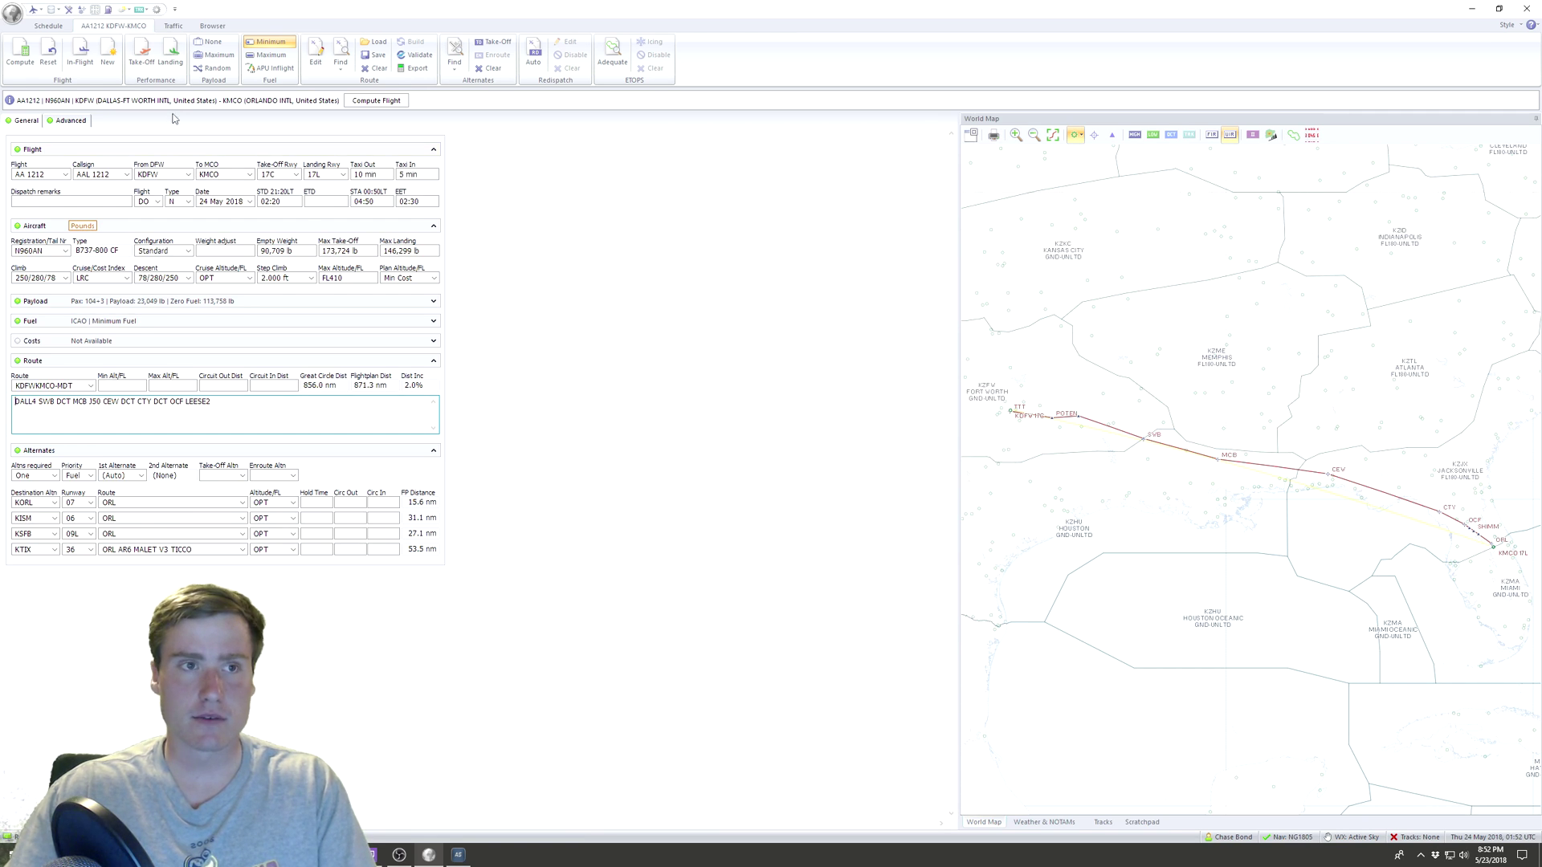
click(149, 69)
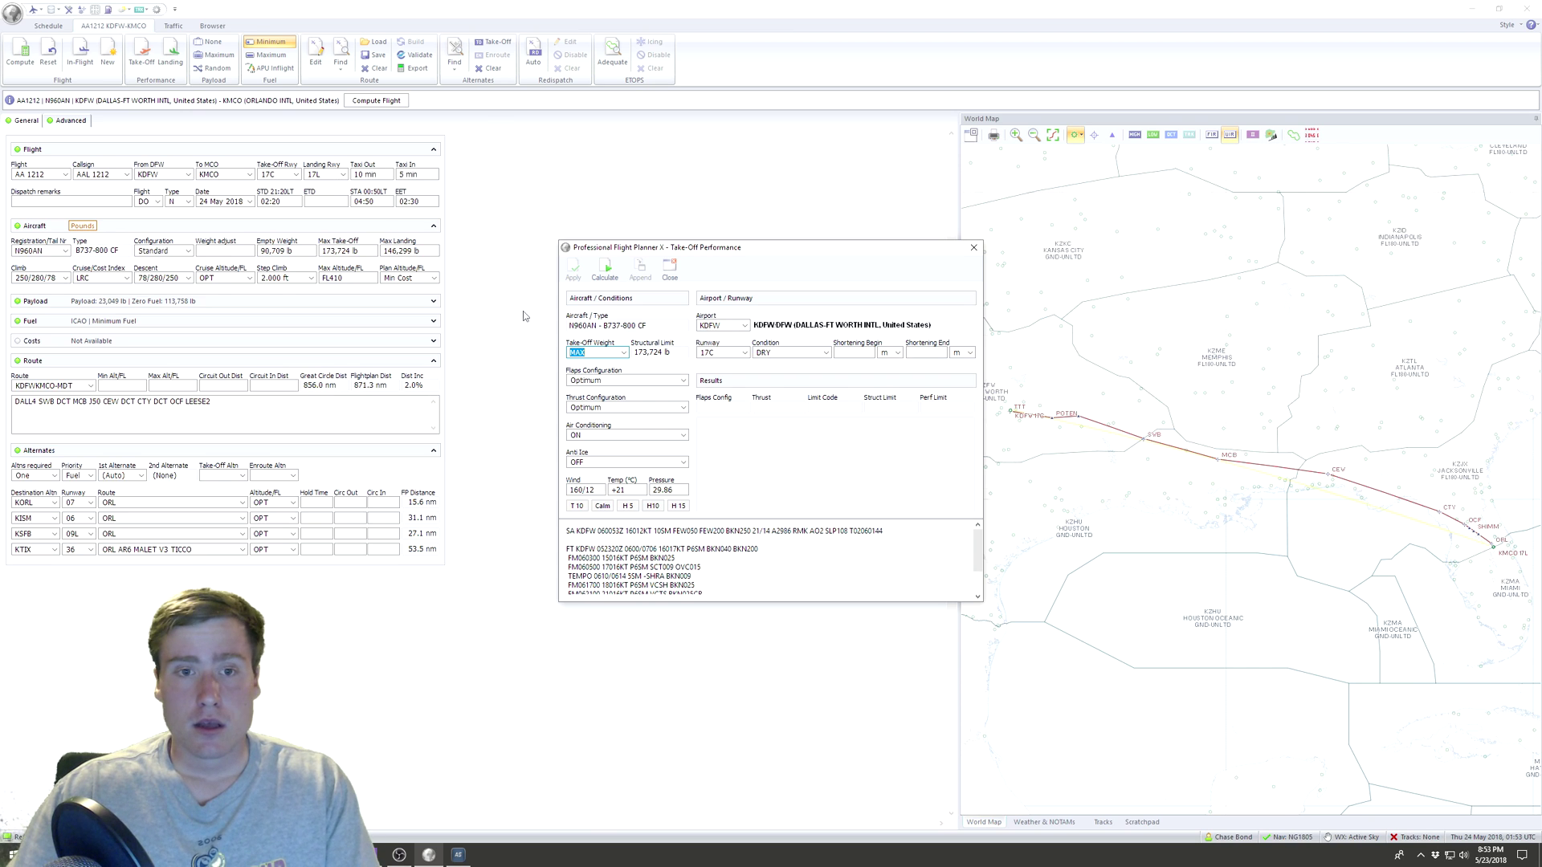
Keep take-off weight MAX, Optimum flaps and thrust, air conditioning ON, anti-ice OFF; view Active Sky
click(623, 354)
click(623, 354)
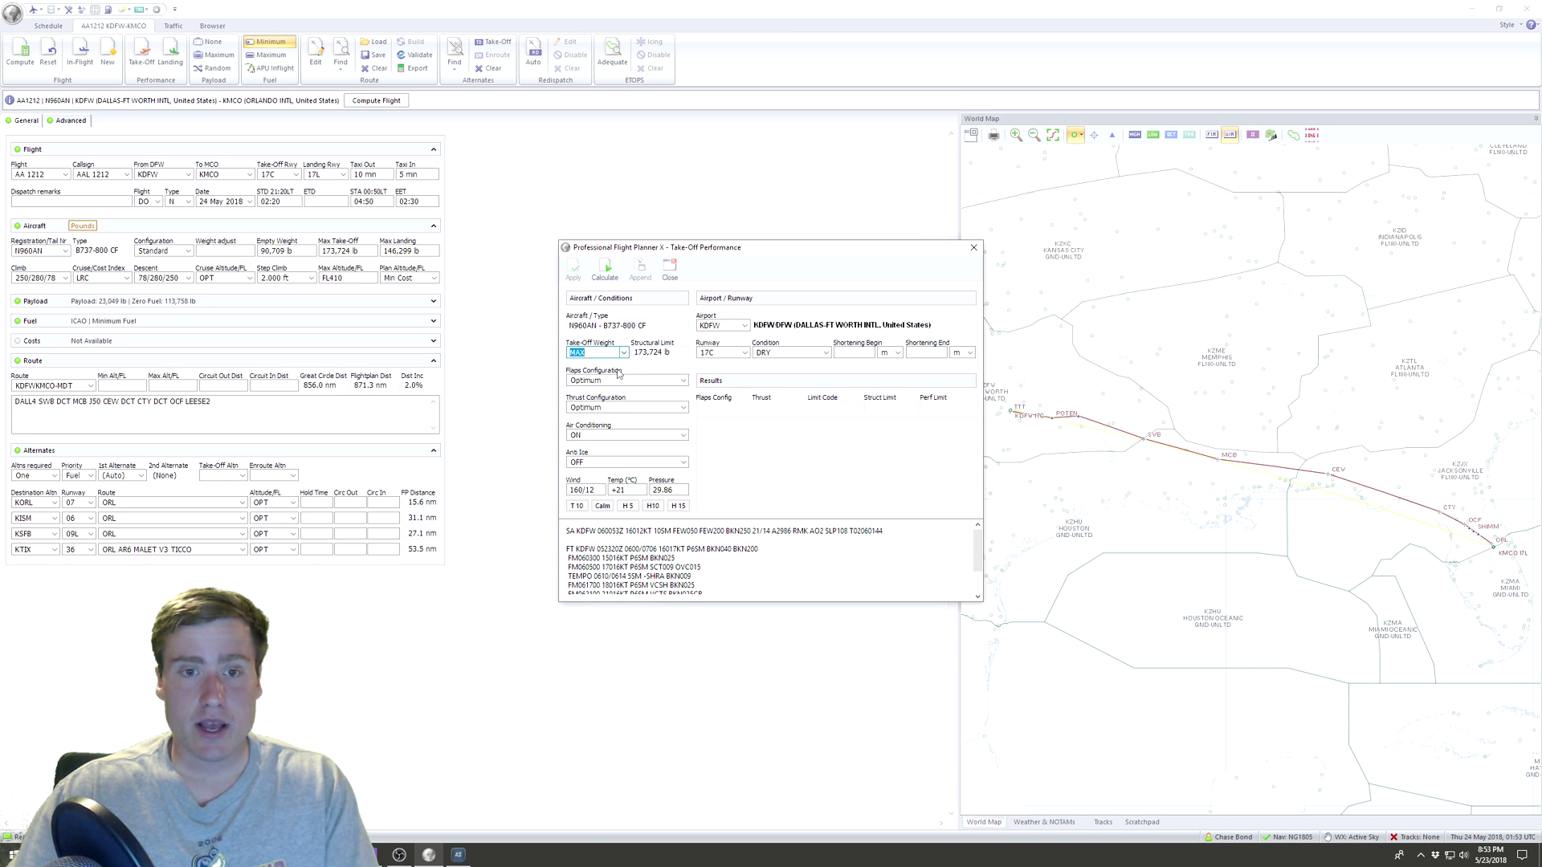
click(683, 382)
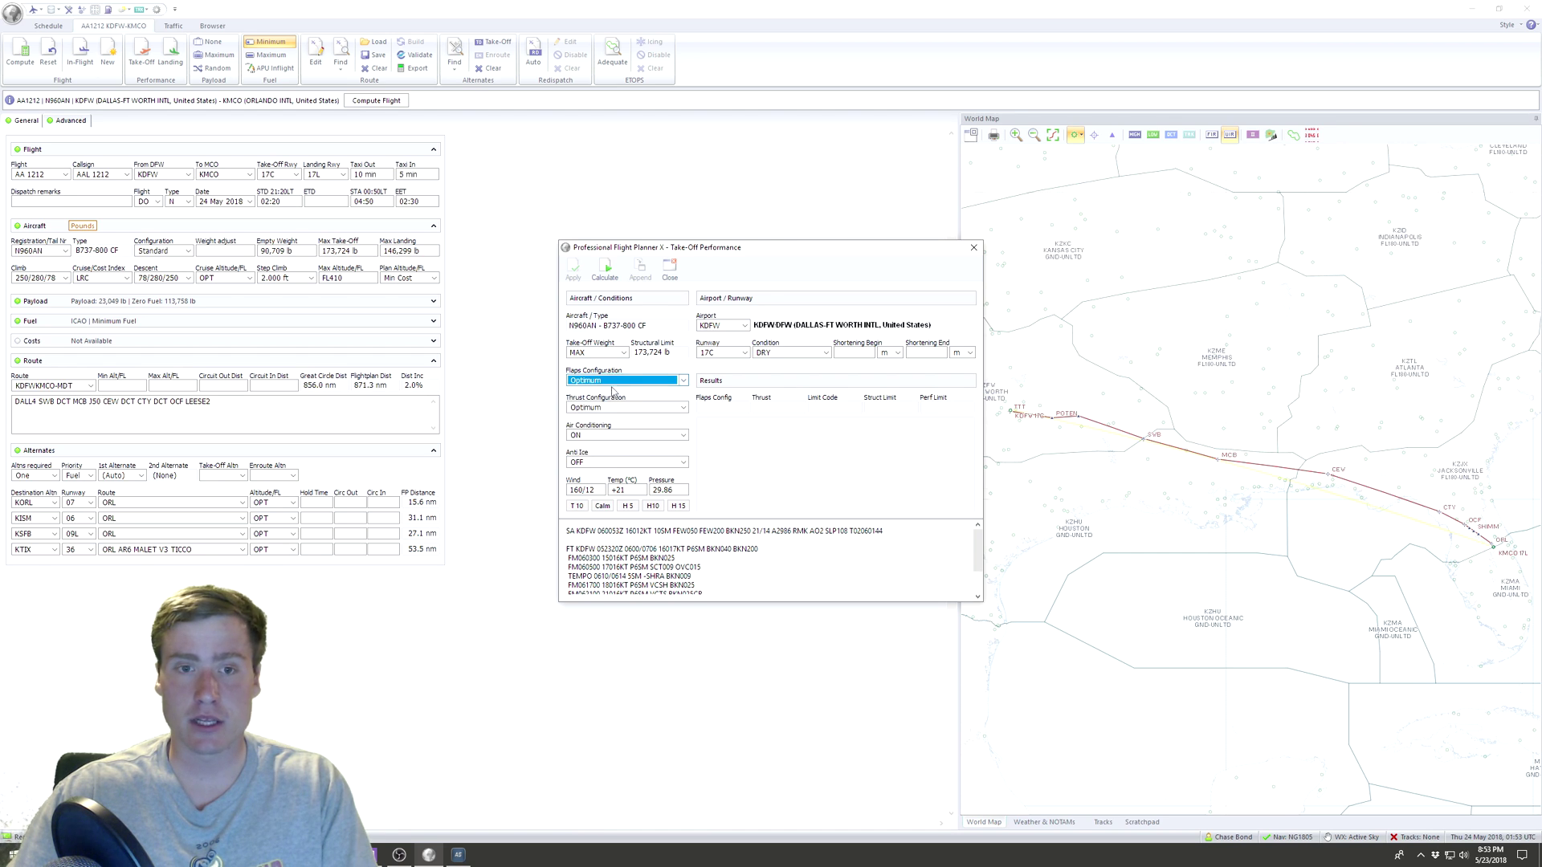
click(625, 408)
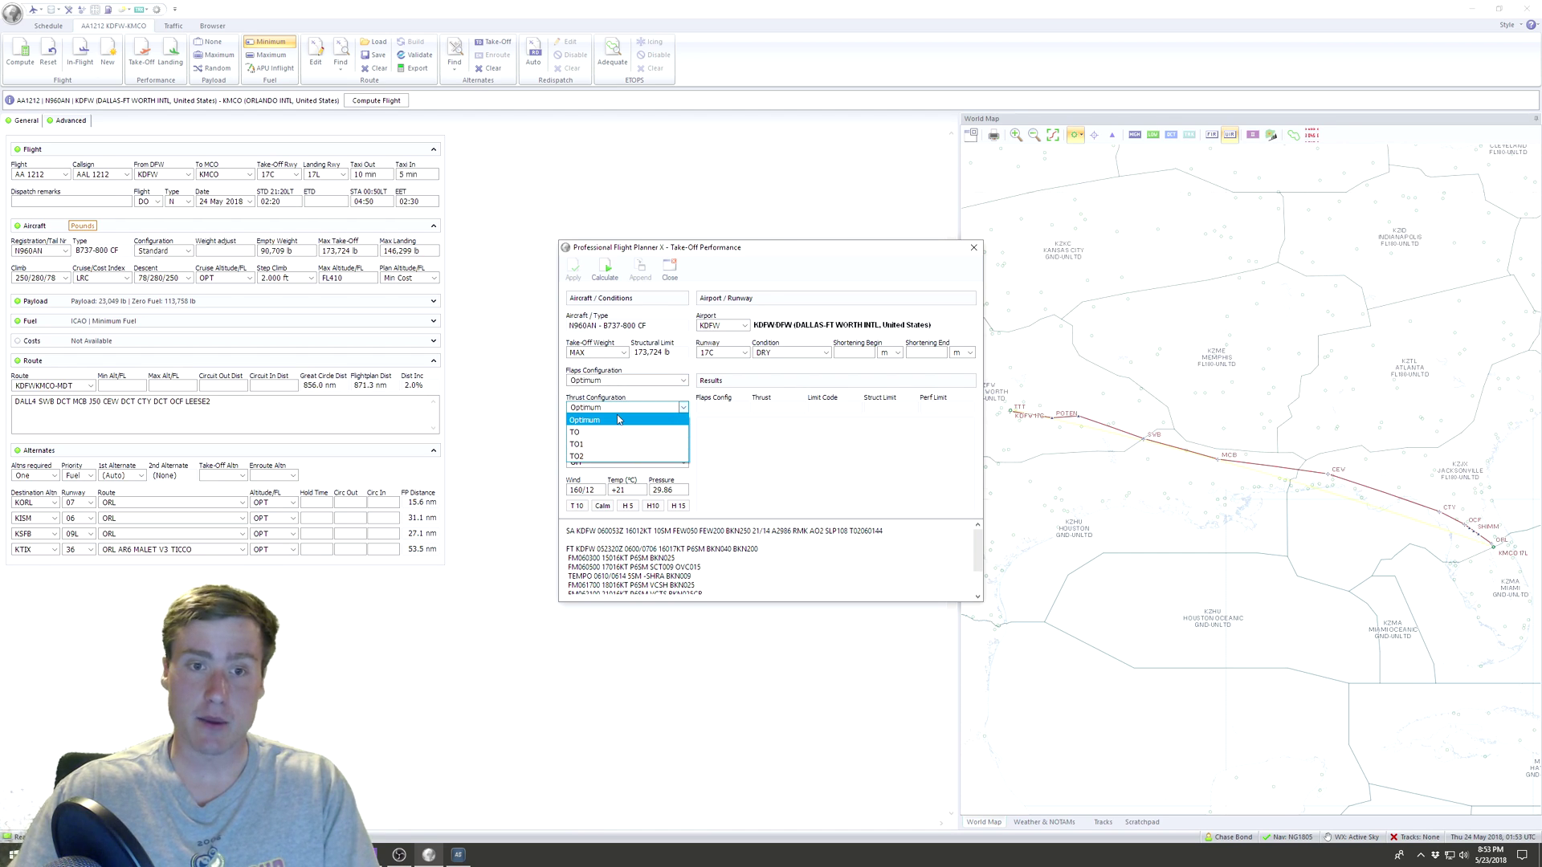
click(618, 419)
click(652, 437)
click(652, 440)
click(603, 462)
click(603, 464)
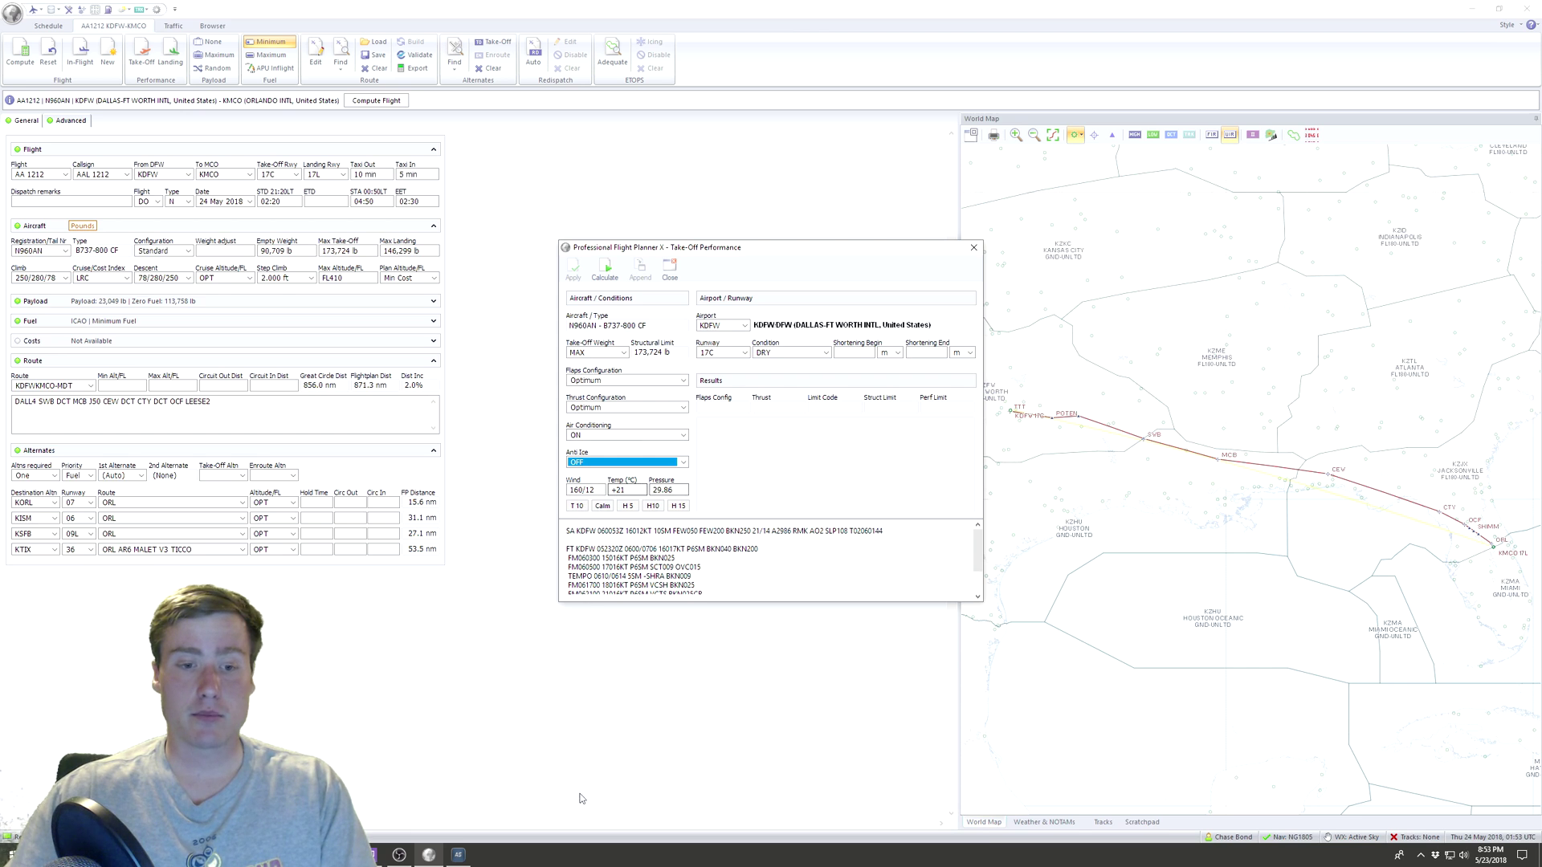
click(458, 855)
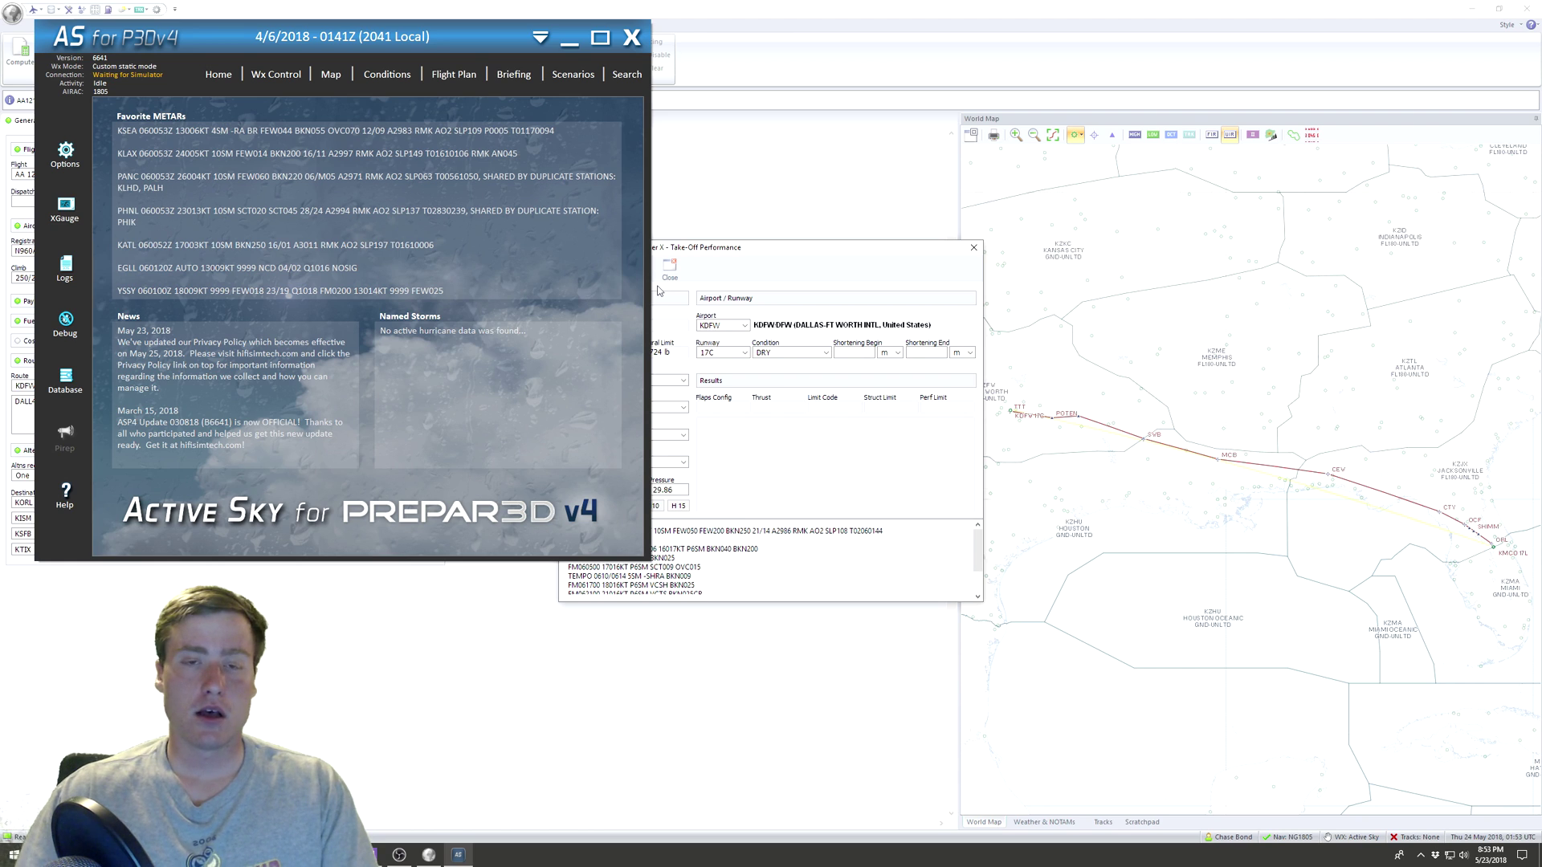
Bring PFPX's KDFW 17C take-off calculator back in front of Active Sky
click(655, 321)
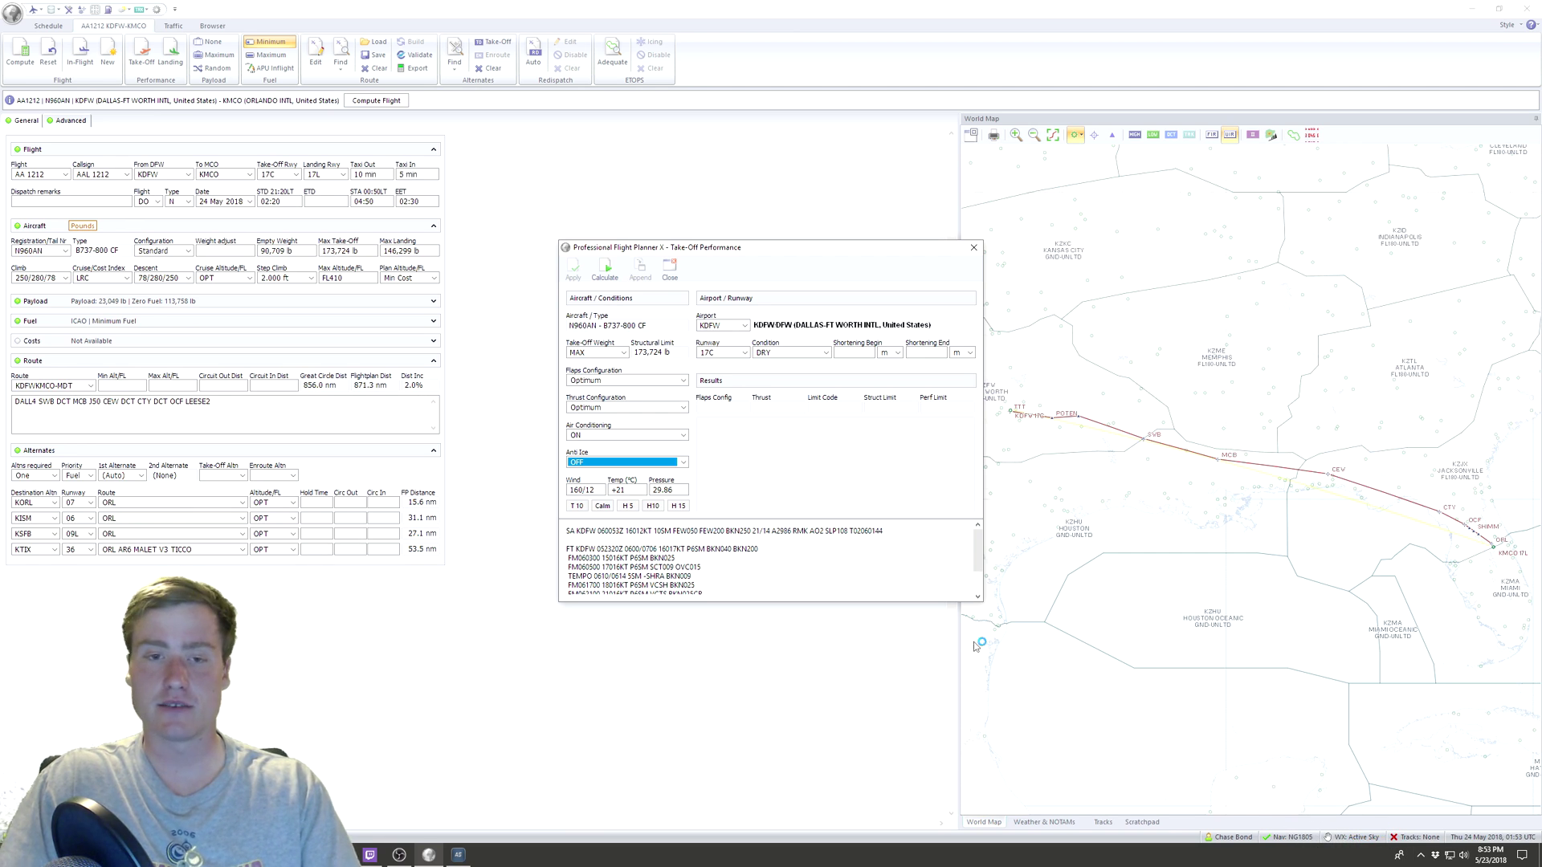
Calculate KDFW runway 17C take-off performance (Flaps 1, 183,874 lb limit) and apply it
click(745, 354)
click(746, 354)
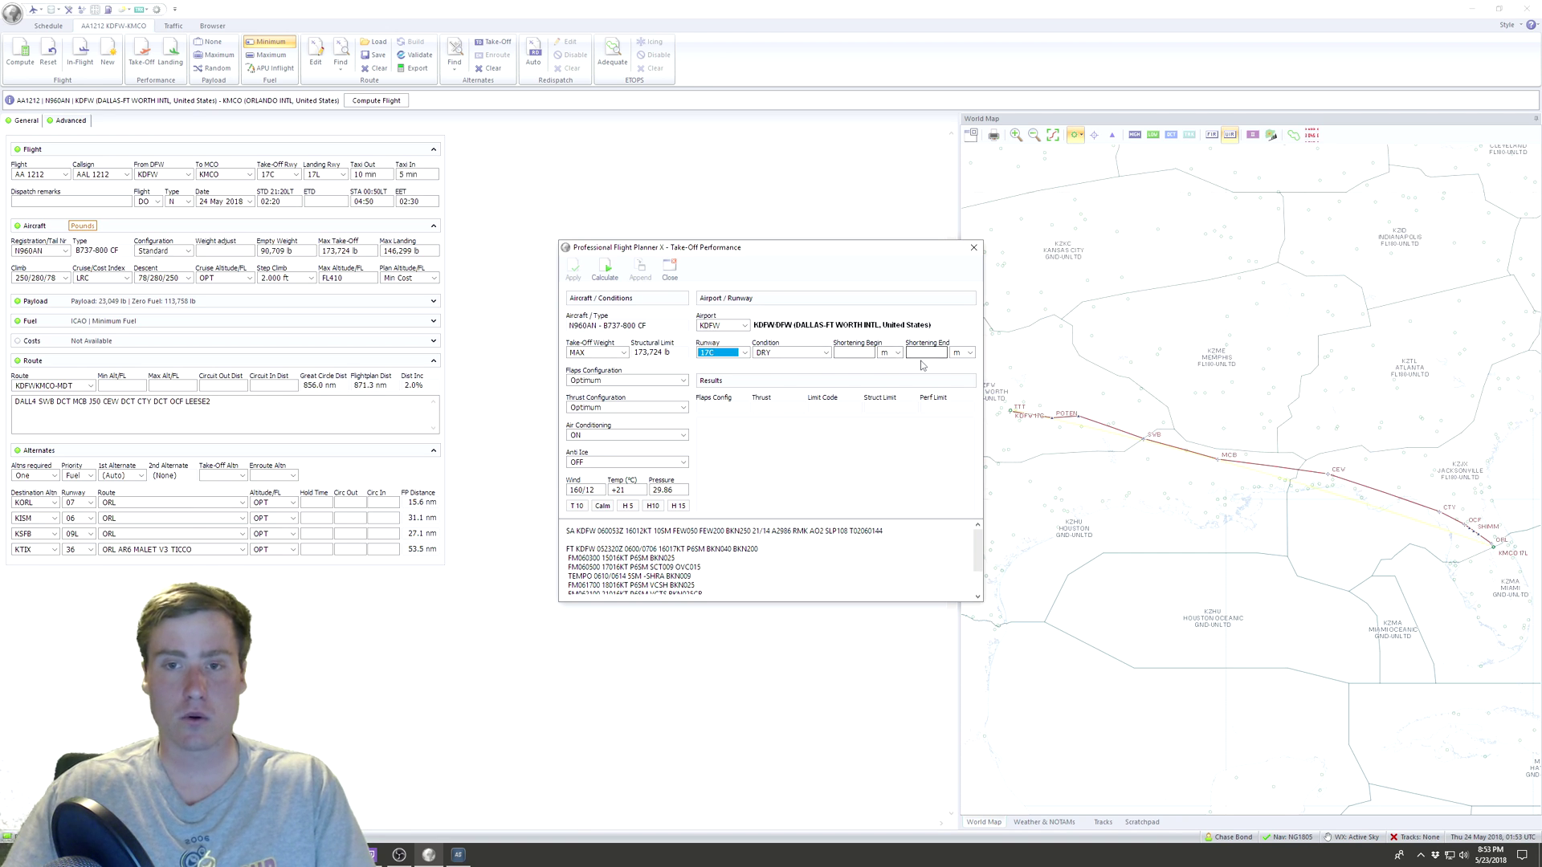
click(612, 272)
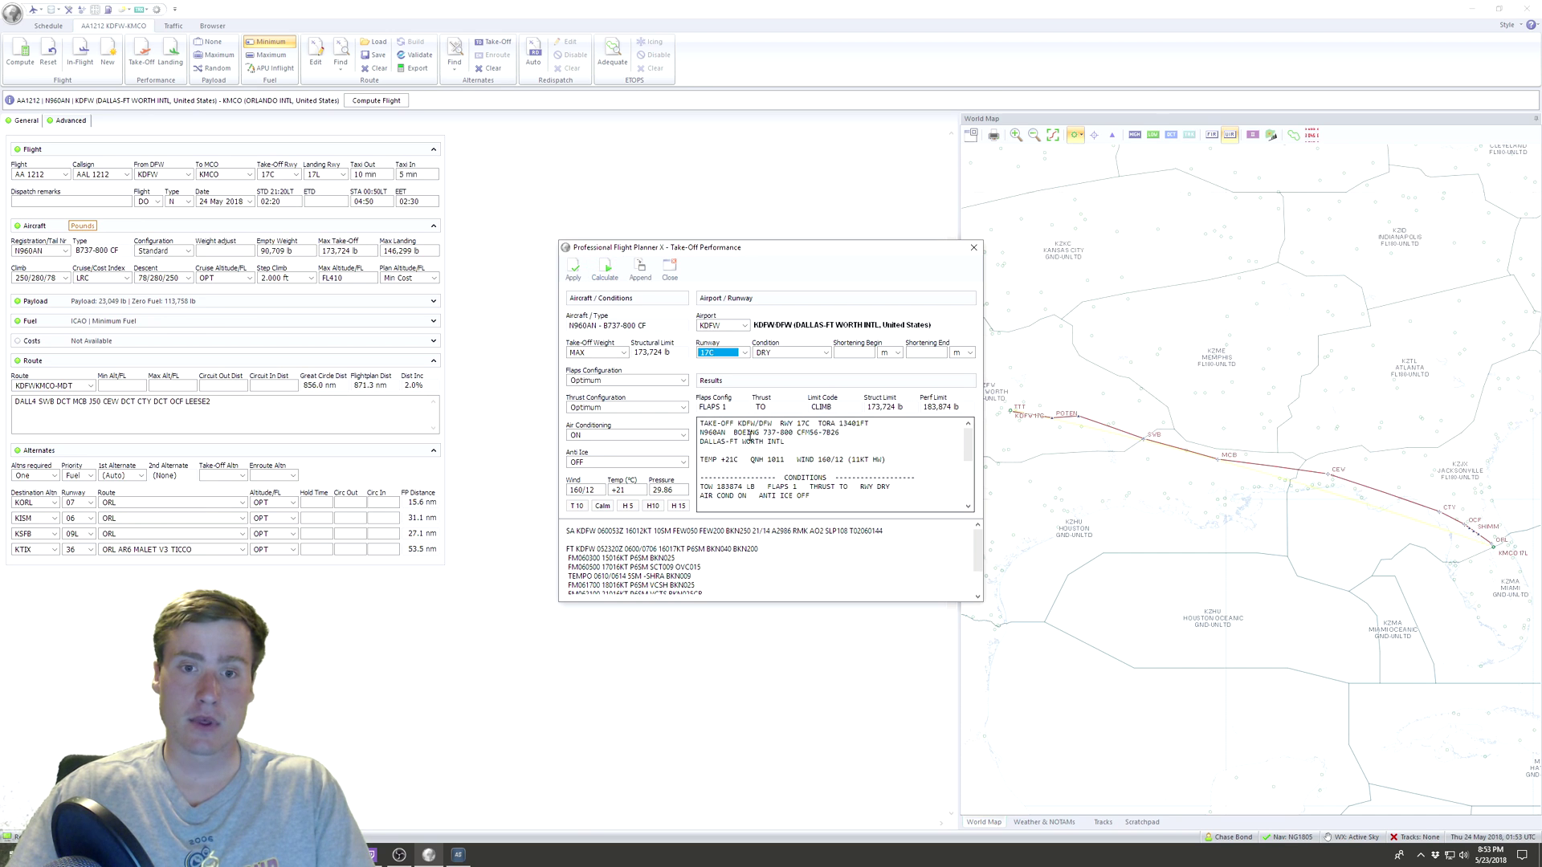
scroll(767, 462, down, 2)
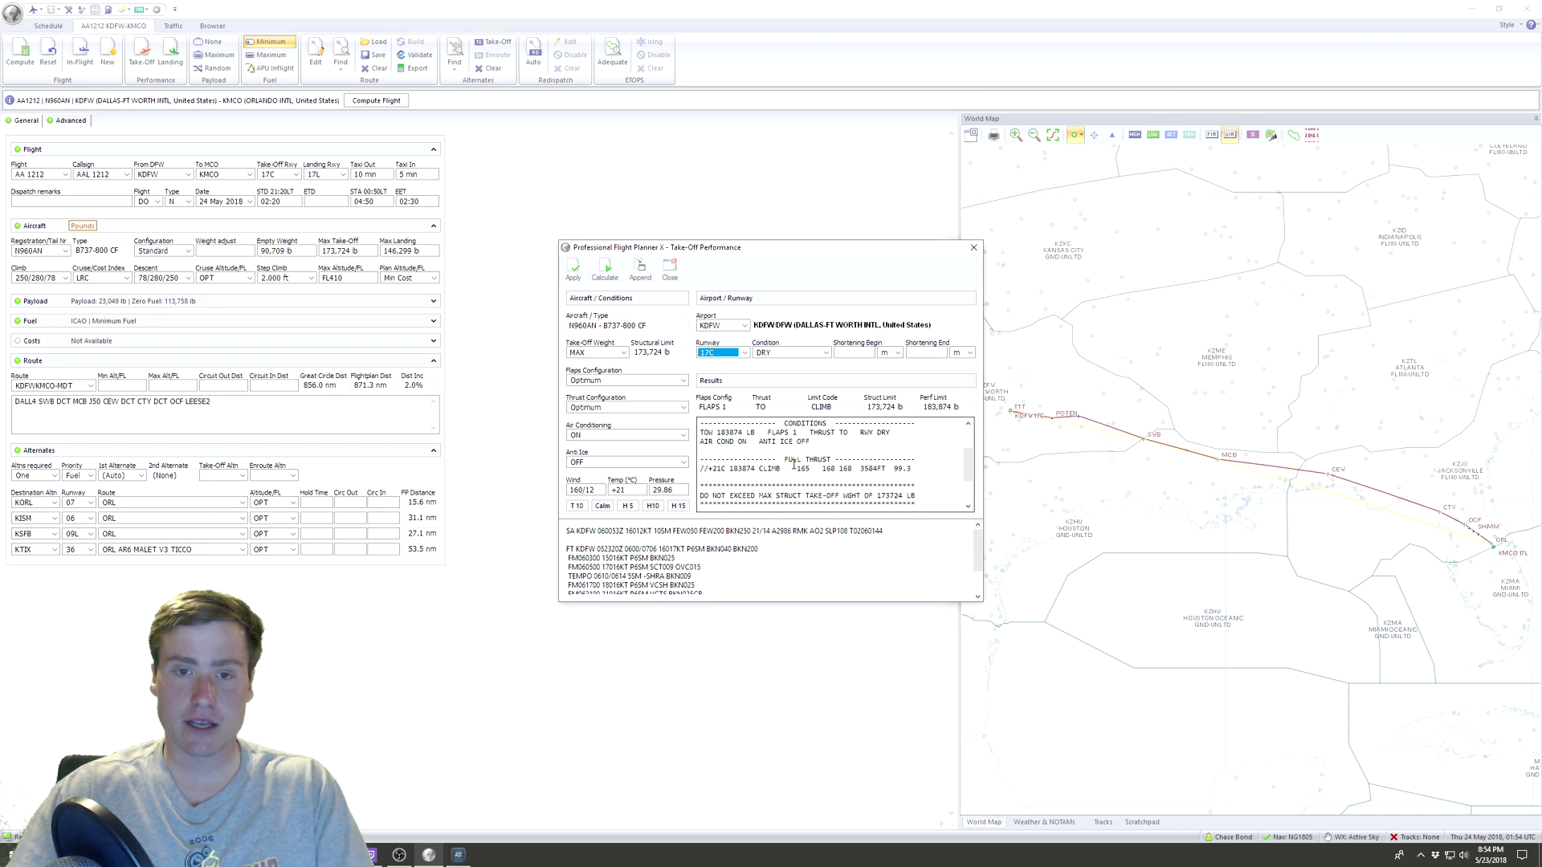
scroll(749, 461, up, 1)
scroll(763, 478, up, 1)
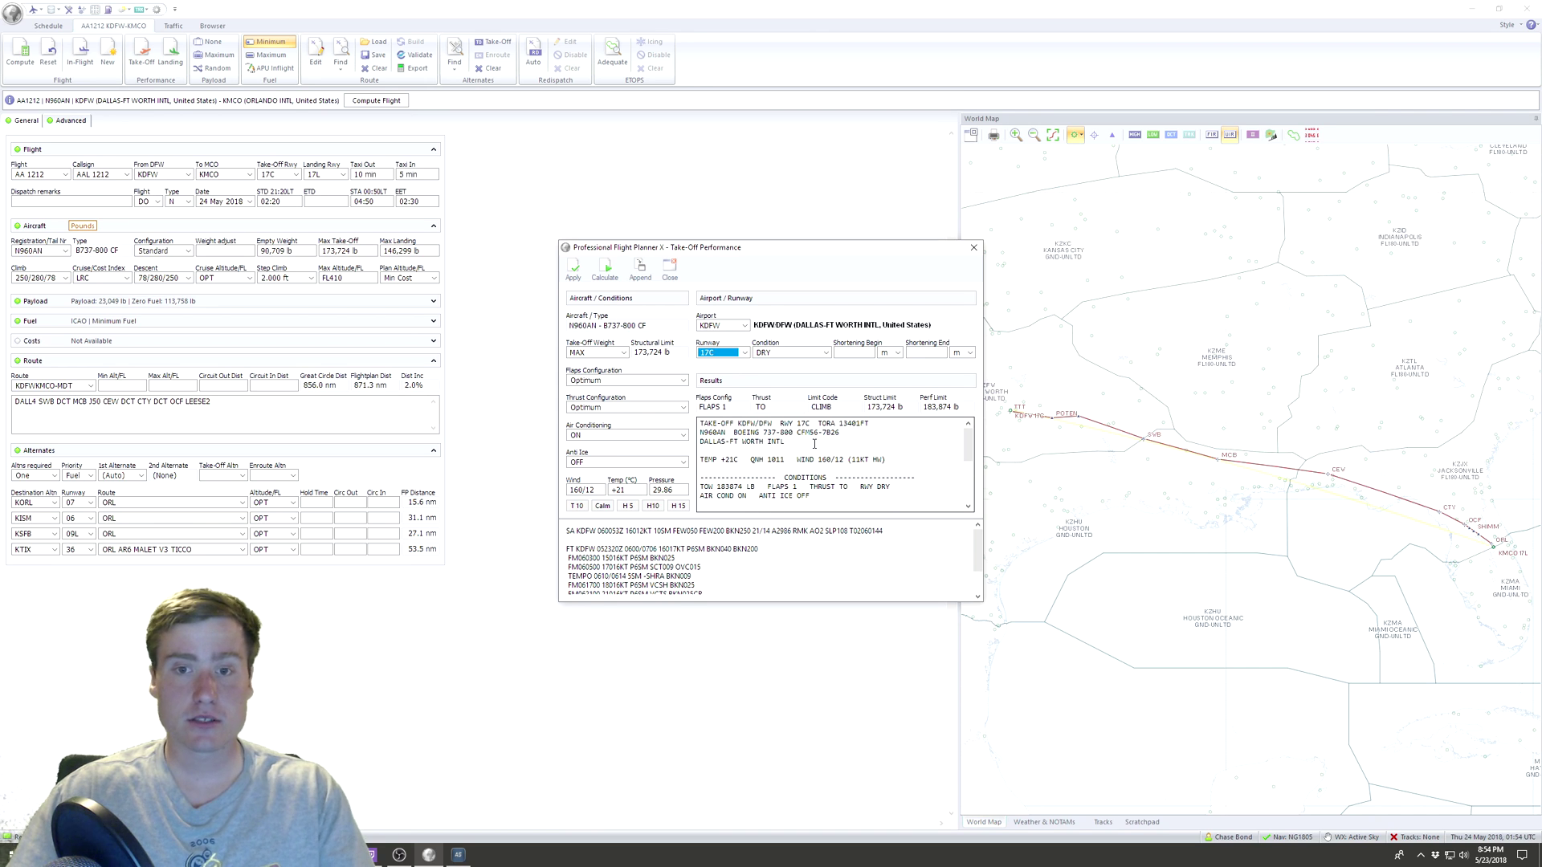
click(578, 264)
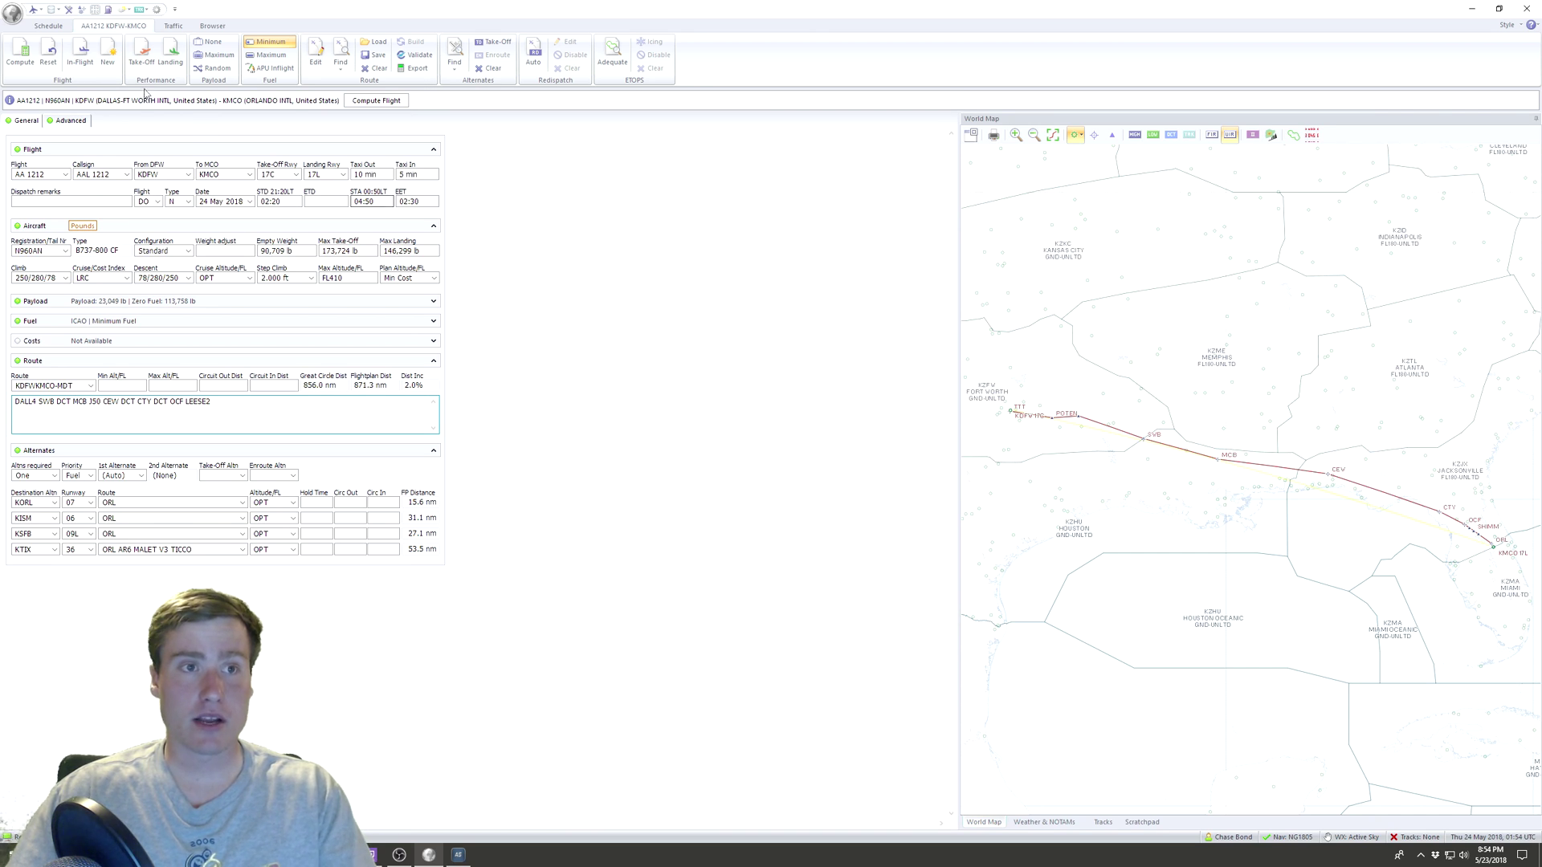
Calculate KMCO runway 17L landing performance with FLAPS 30 and AUTOLAND, then apply it
click(172, 55)
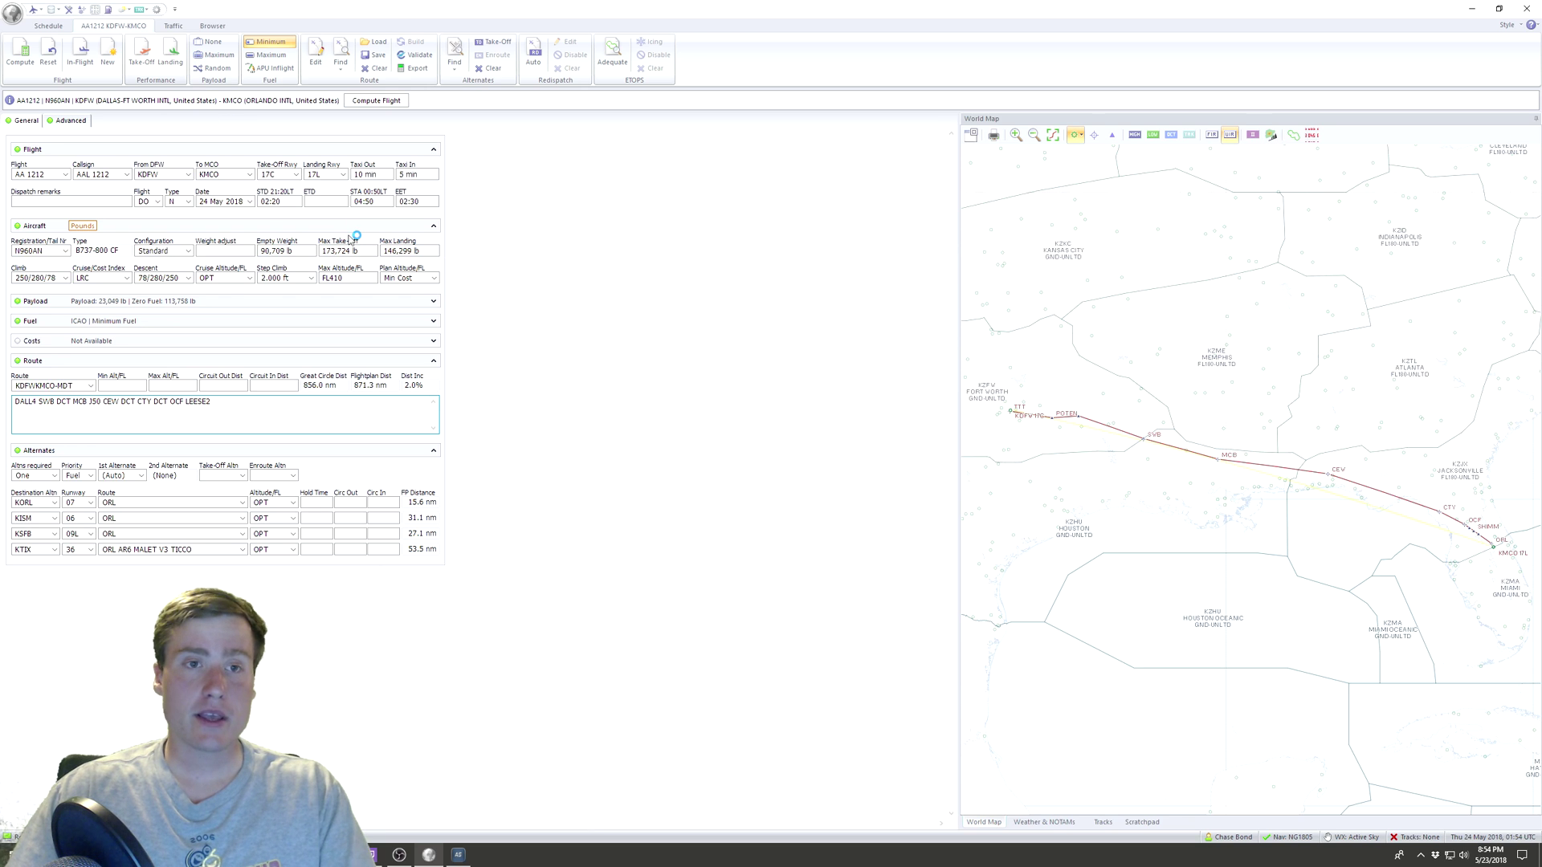
click(684, 382)
click(684, 384)
click(659, 383)
click(657, 397)
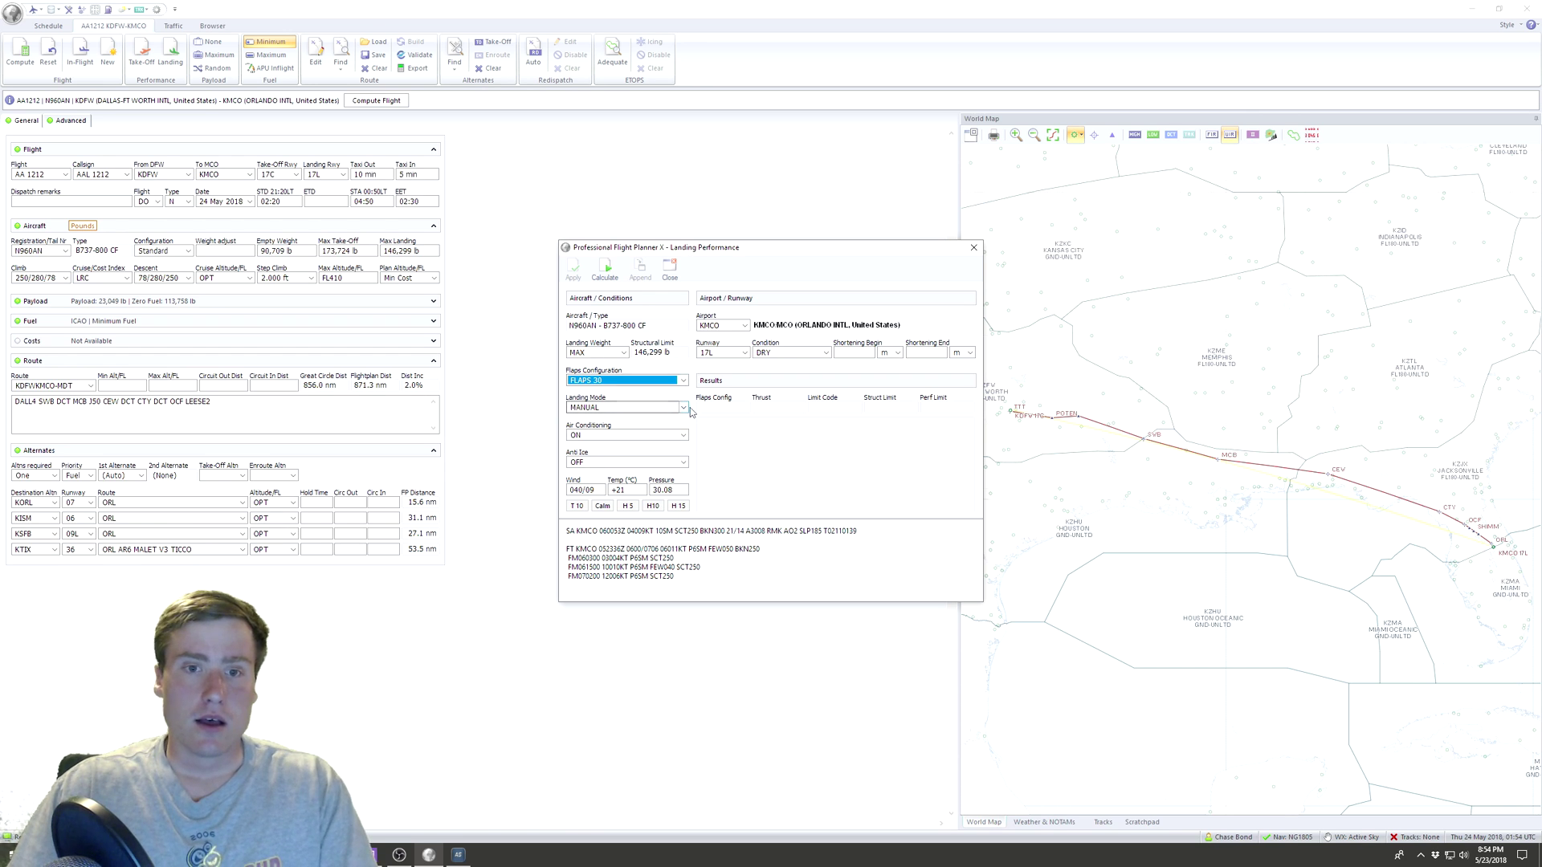
click(684, 408)
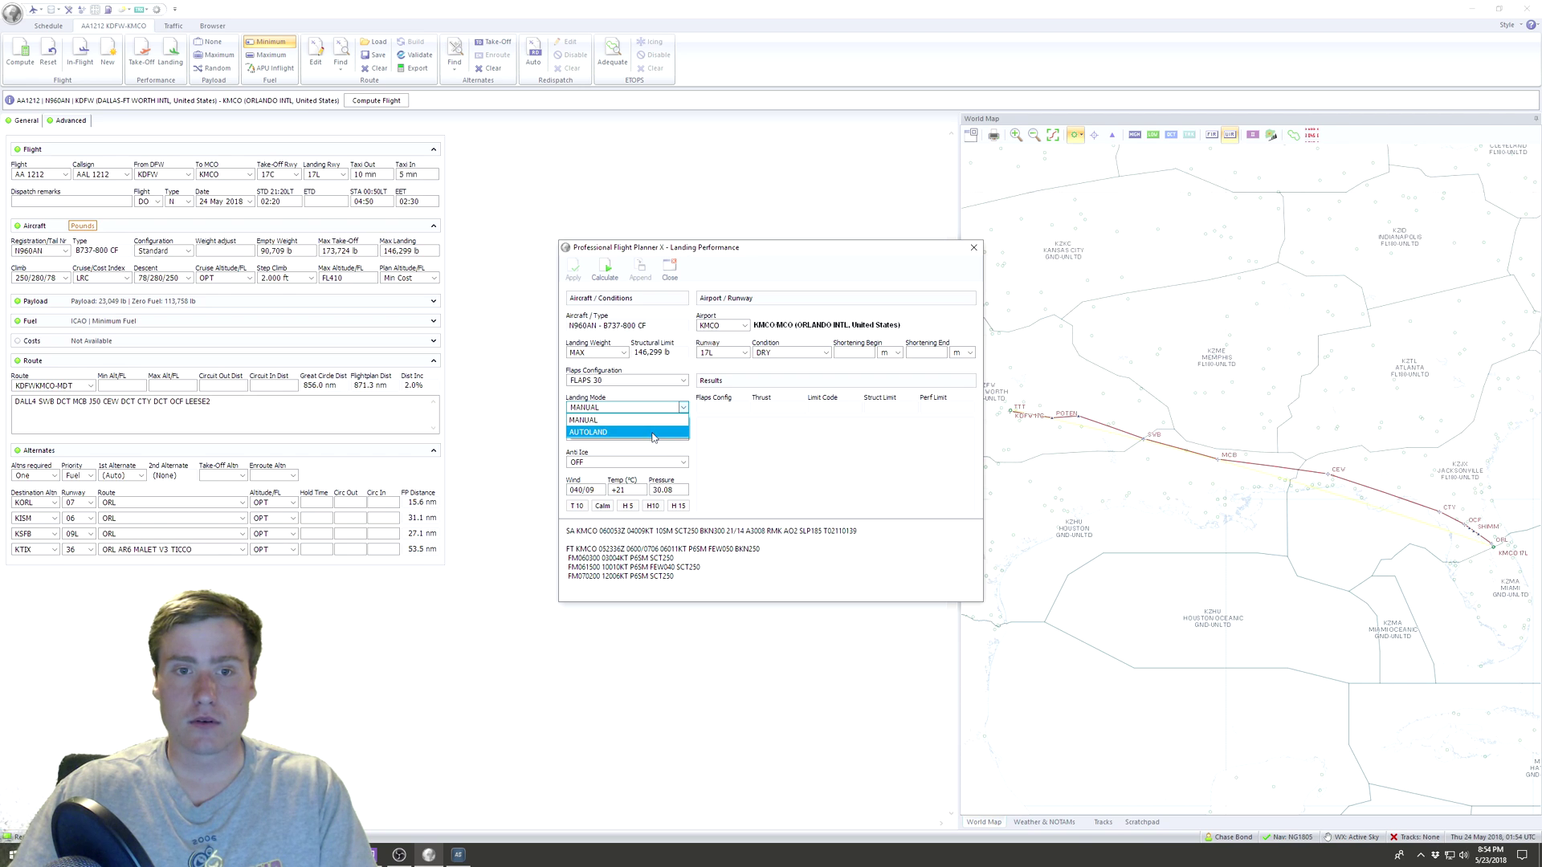
click(625, 433)
click(604, 269)
click(574, 273)
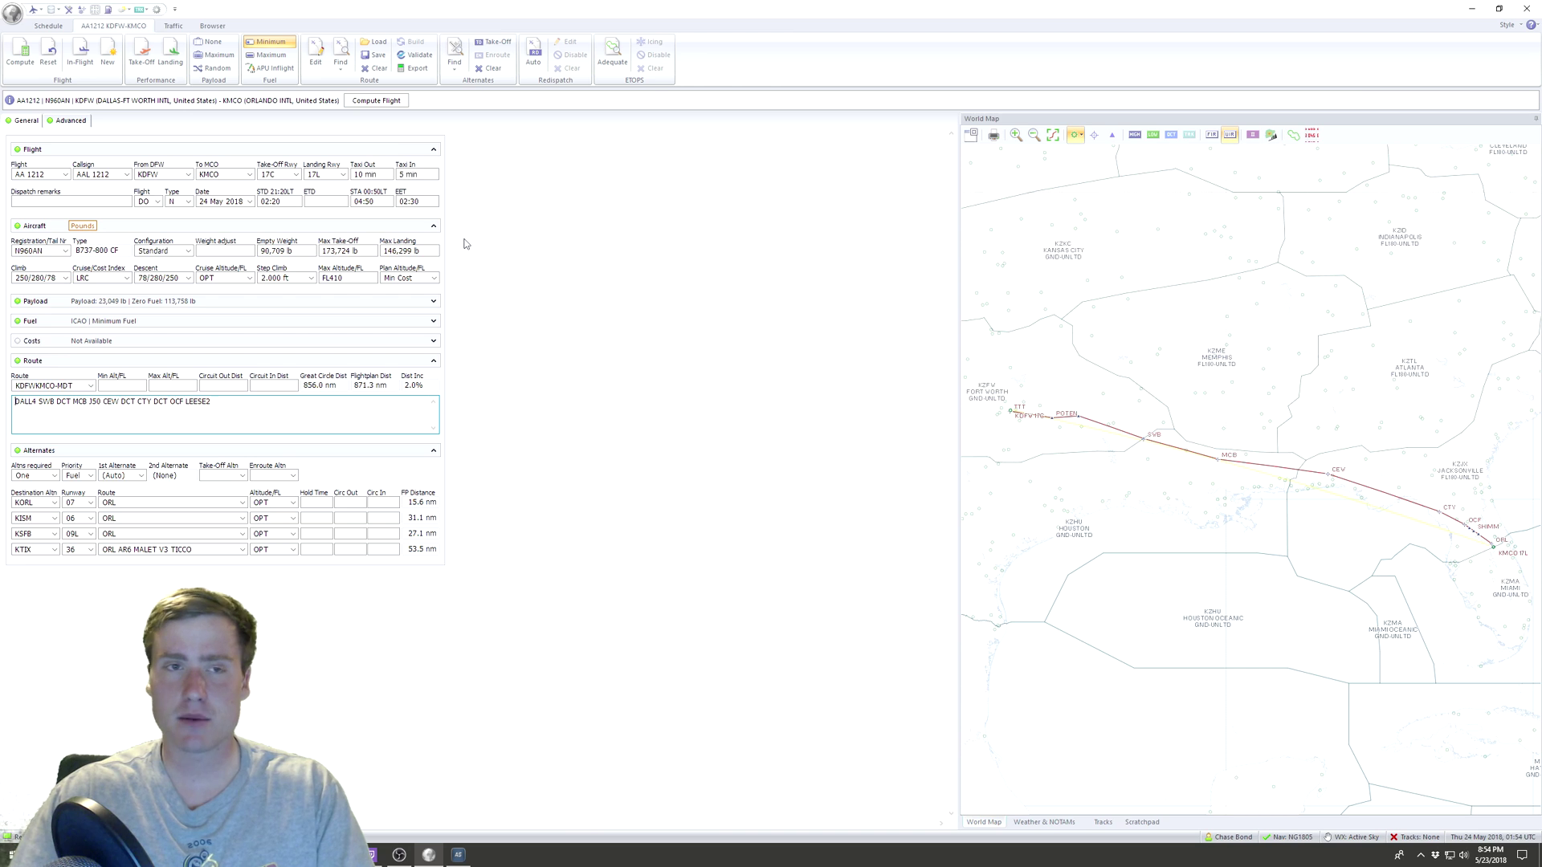
Compute the OFP, update performance data, and release AA1212 as Release #1 with ETA 04:27
click(394, 104)
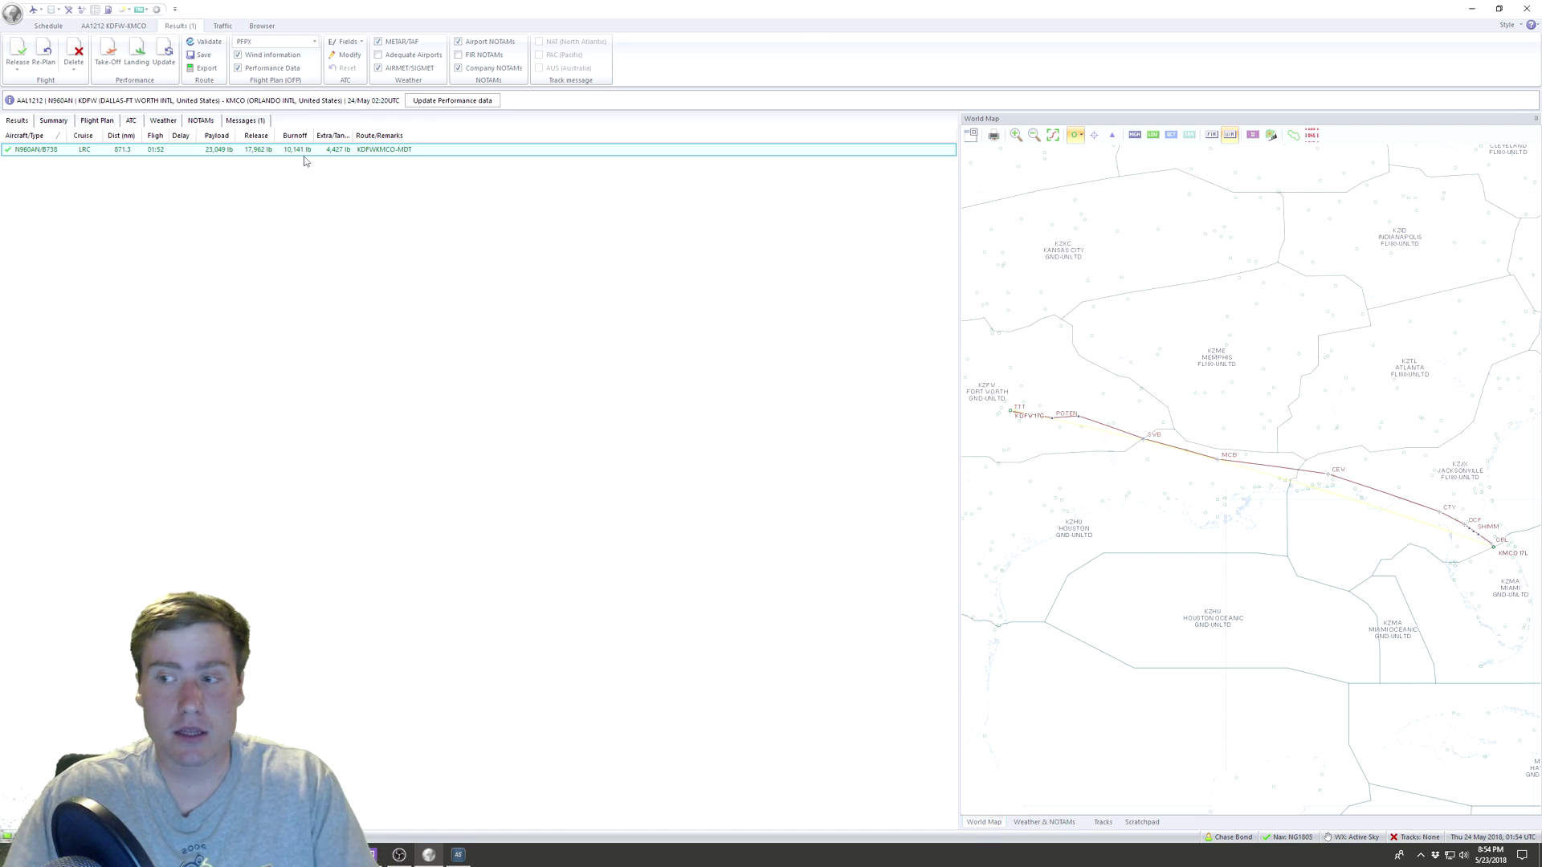
click(437, 101)
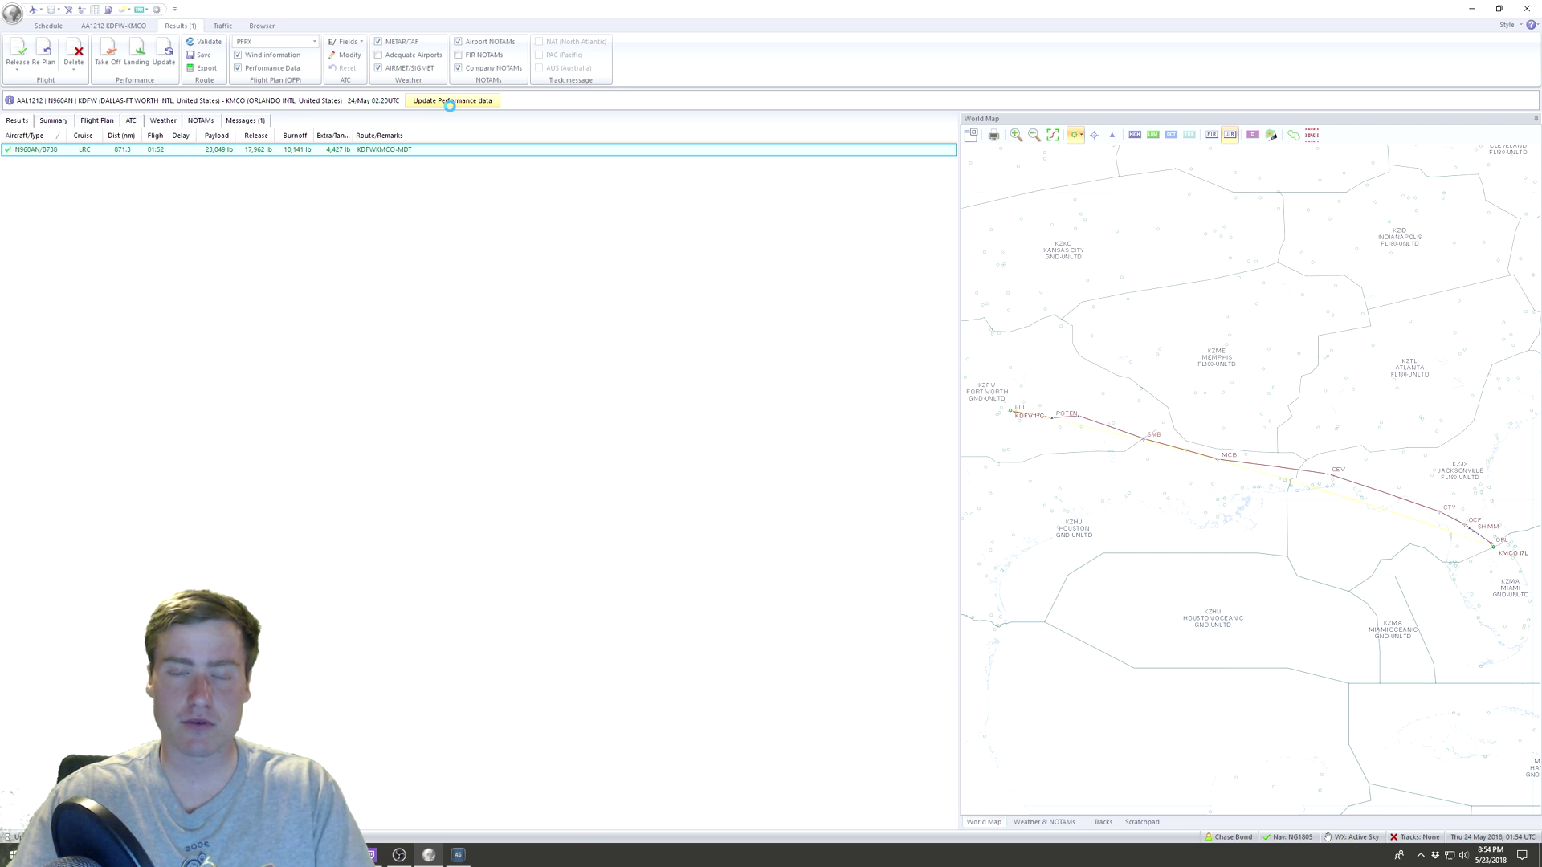
scroll(249, 211, down, 2)
scroll(250, 210, down, 20)
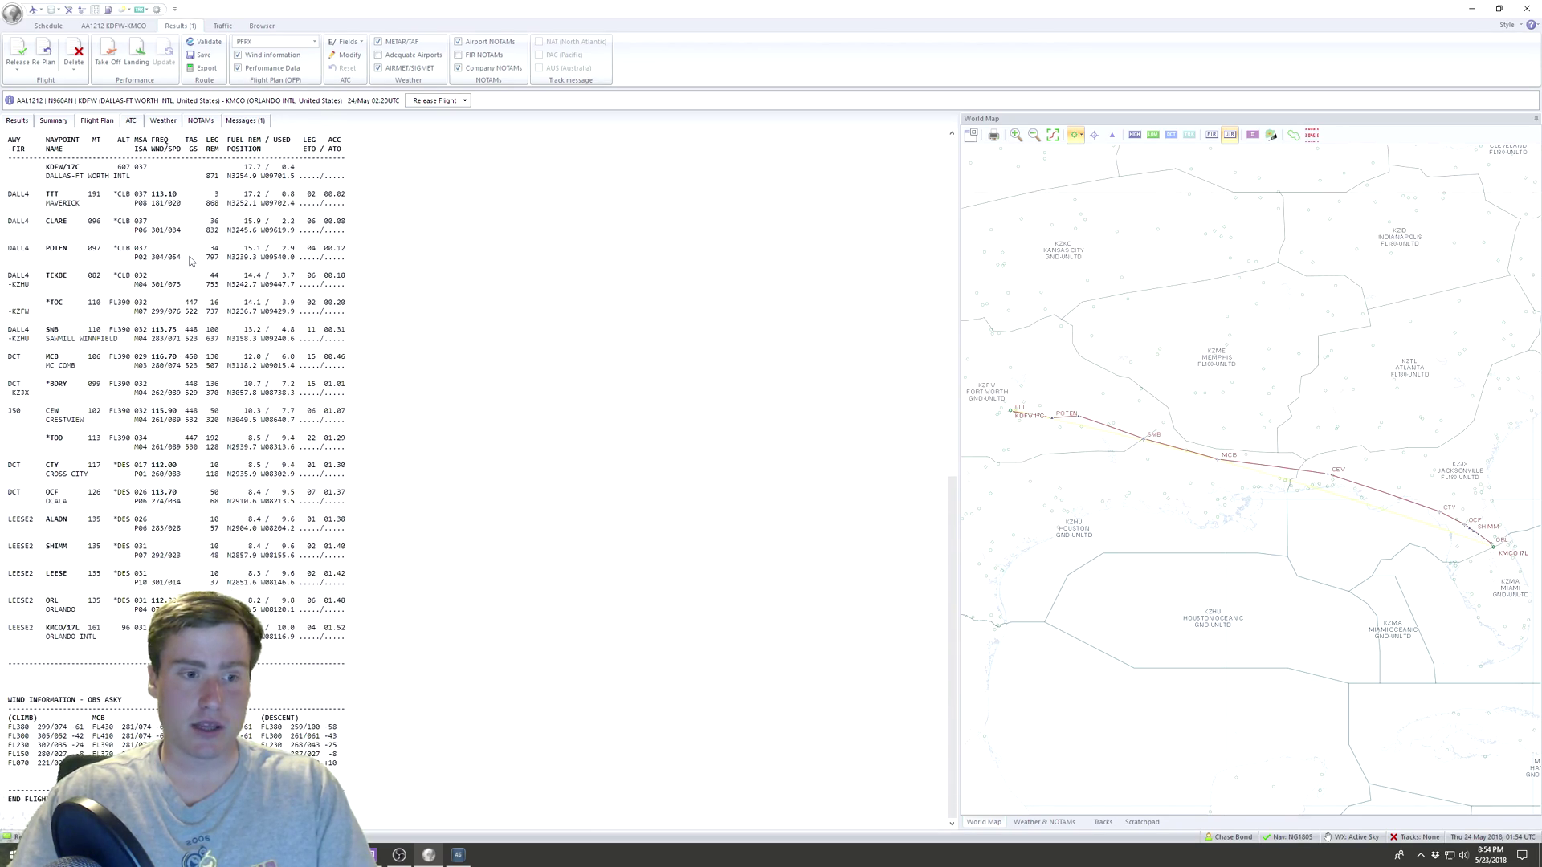
scroll(190, 261, up, 20)
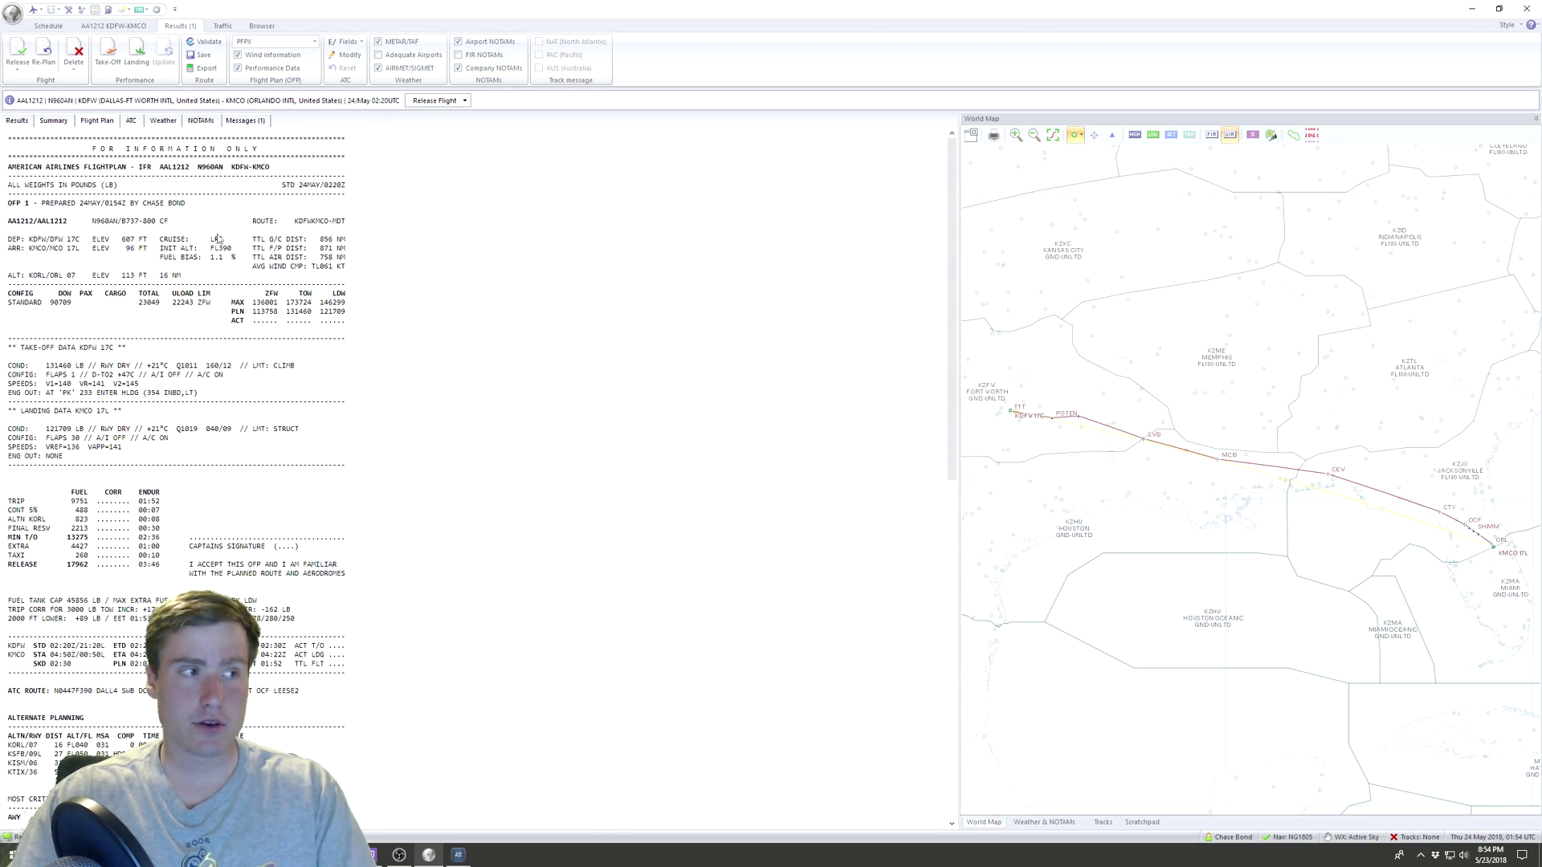
click(425, 103)
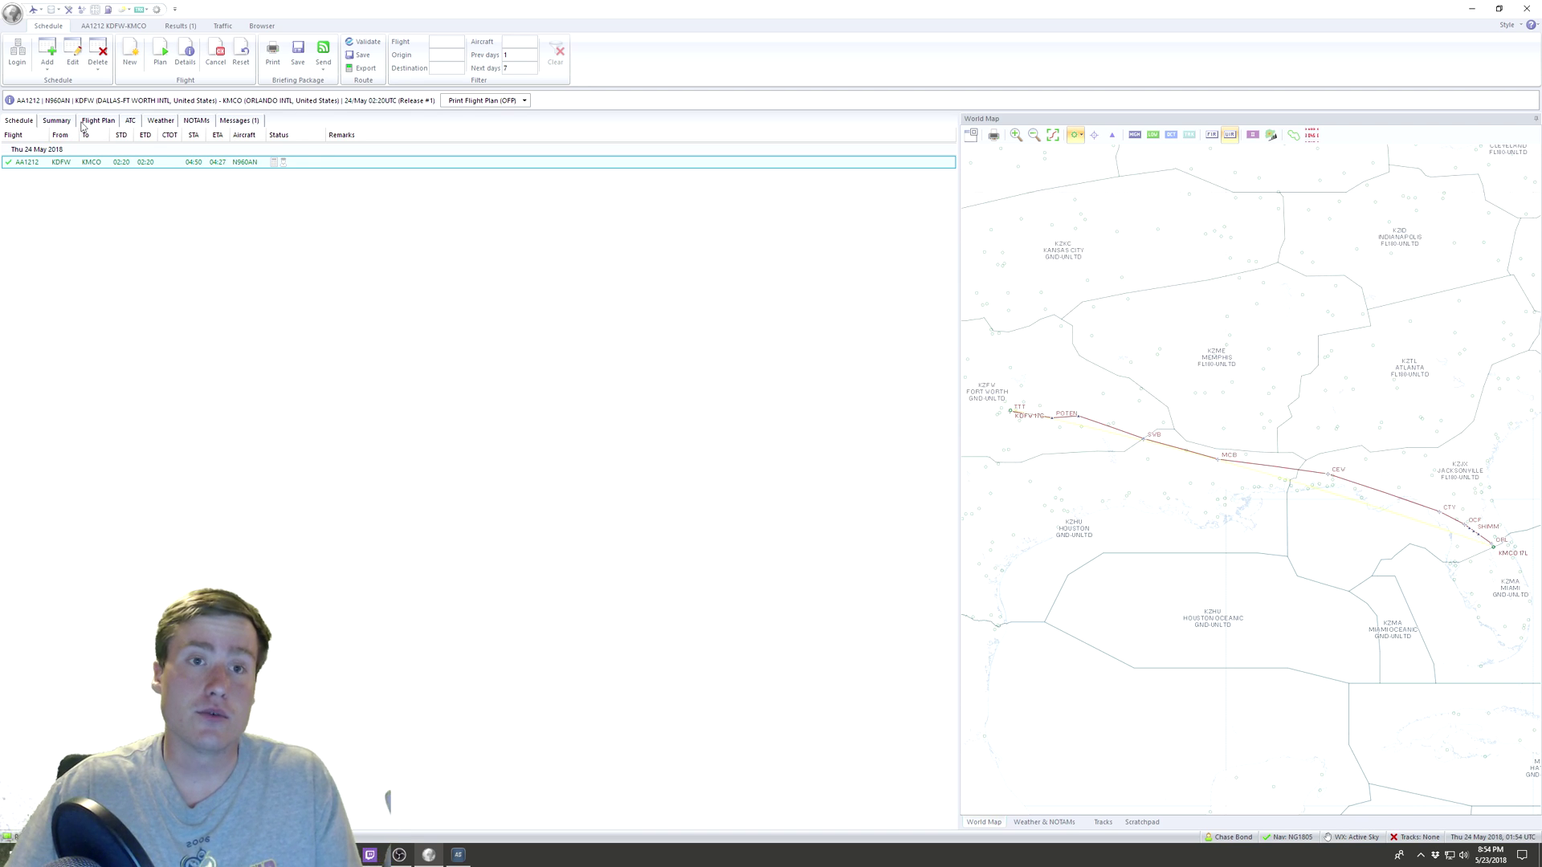
Open the flight plan print options with Microsoft Print to PDF, then cancel printing
click(475, 105)
click(715, 322)
click(690, 343)
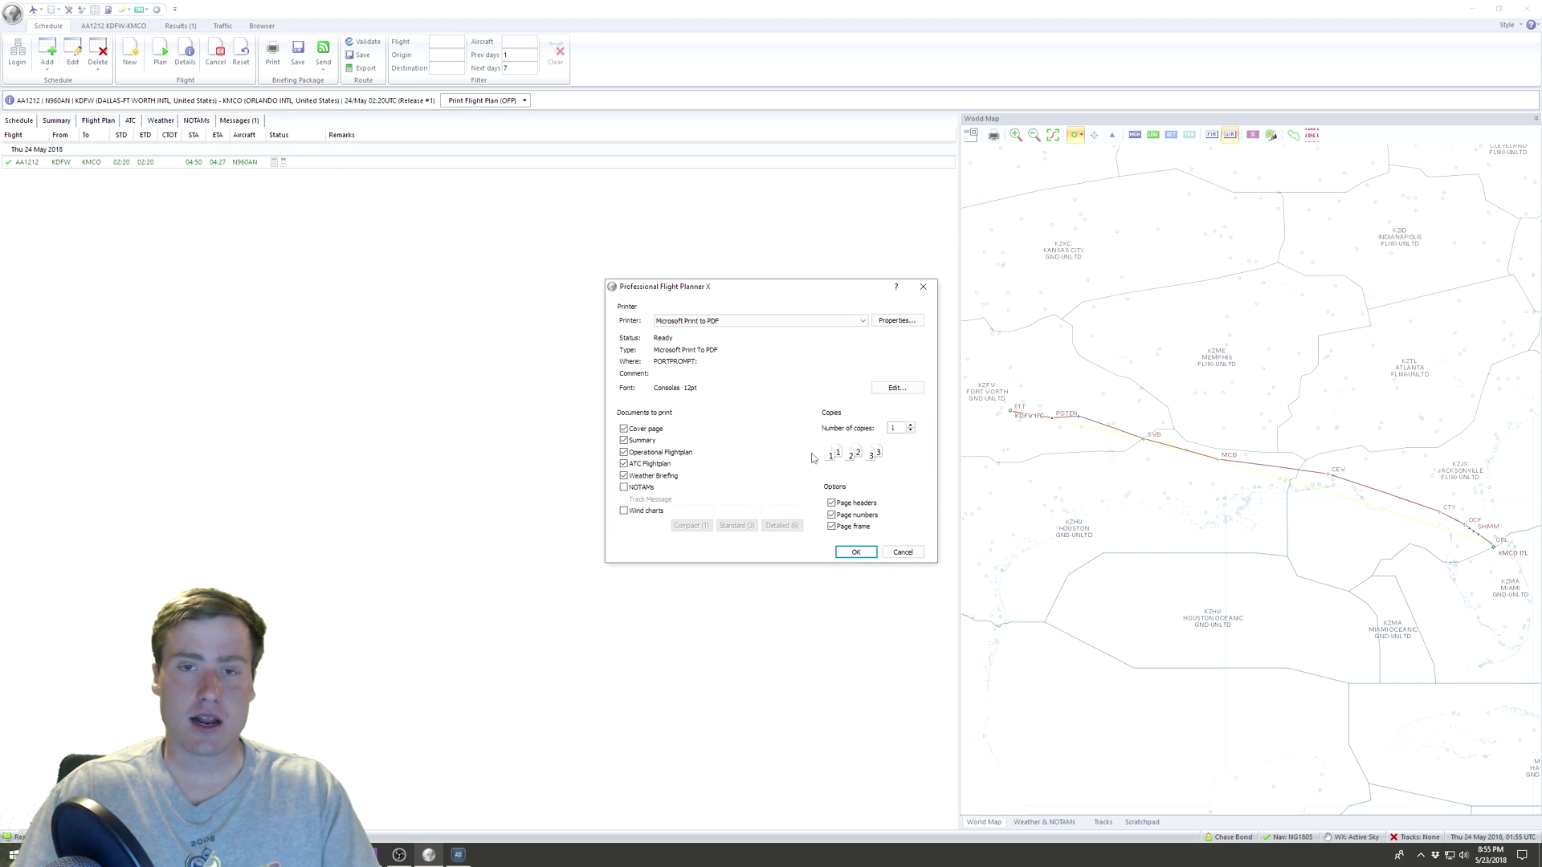
click(902, 551)
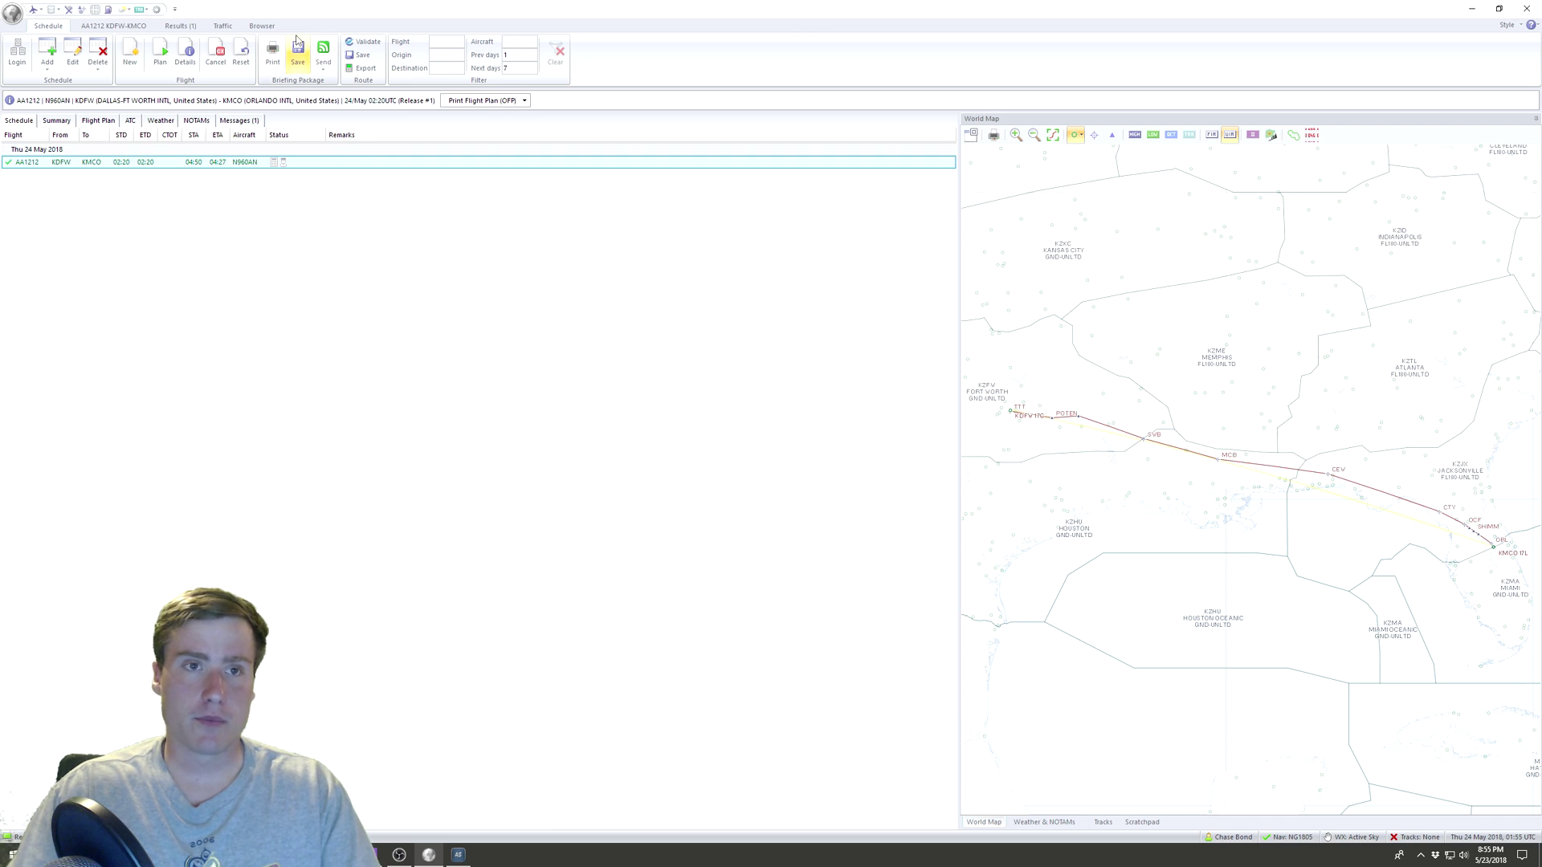
Export the route as PMDG Simulations NGX (P3D) to the Prepar3D folder, which fails to write
click(360, 68)
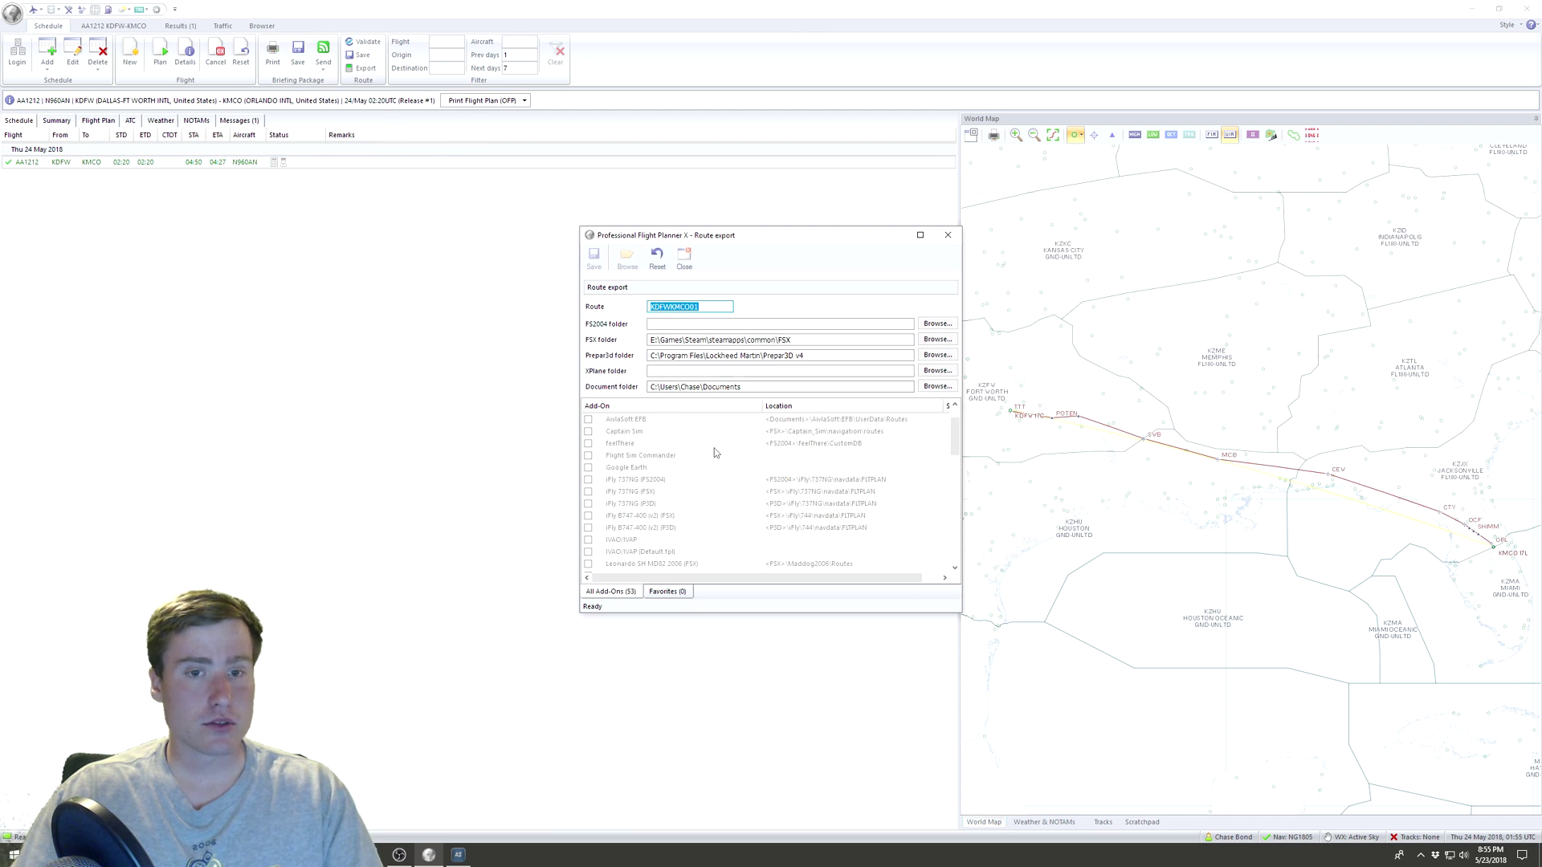
scroll(730, 458, down, 6)
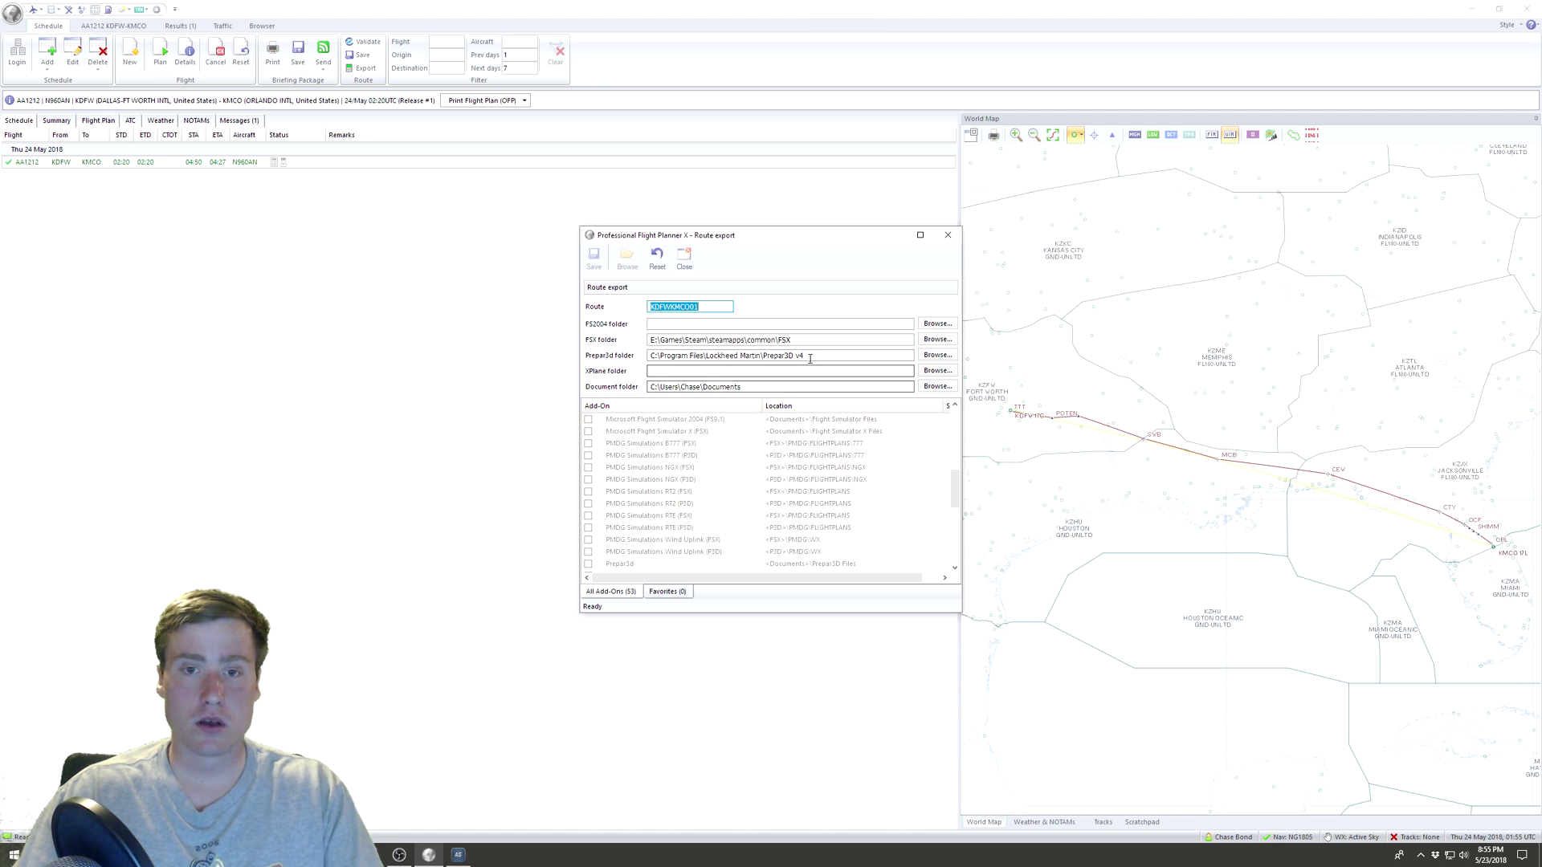
drag(811, 355, 640, 351)
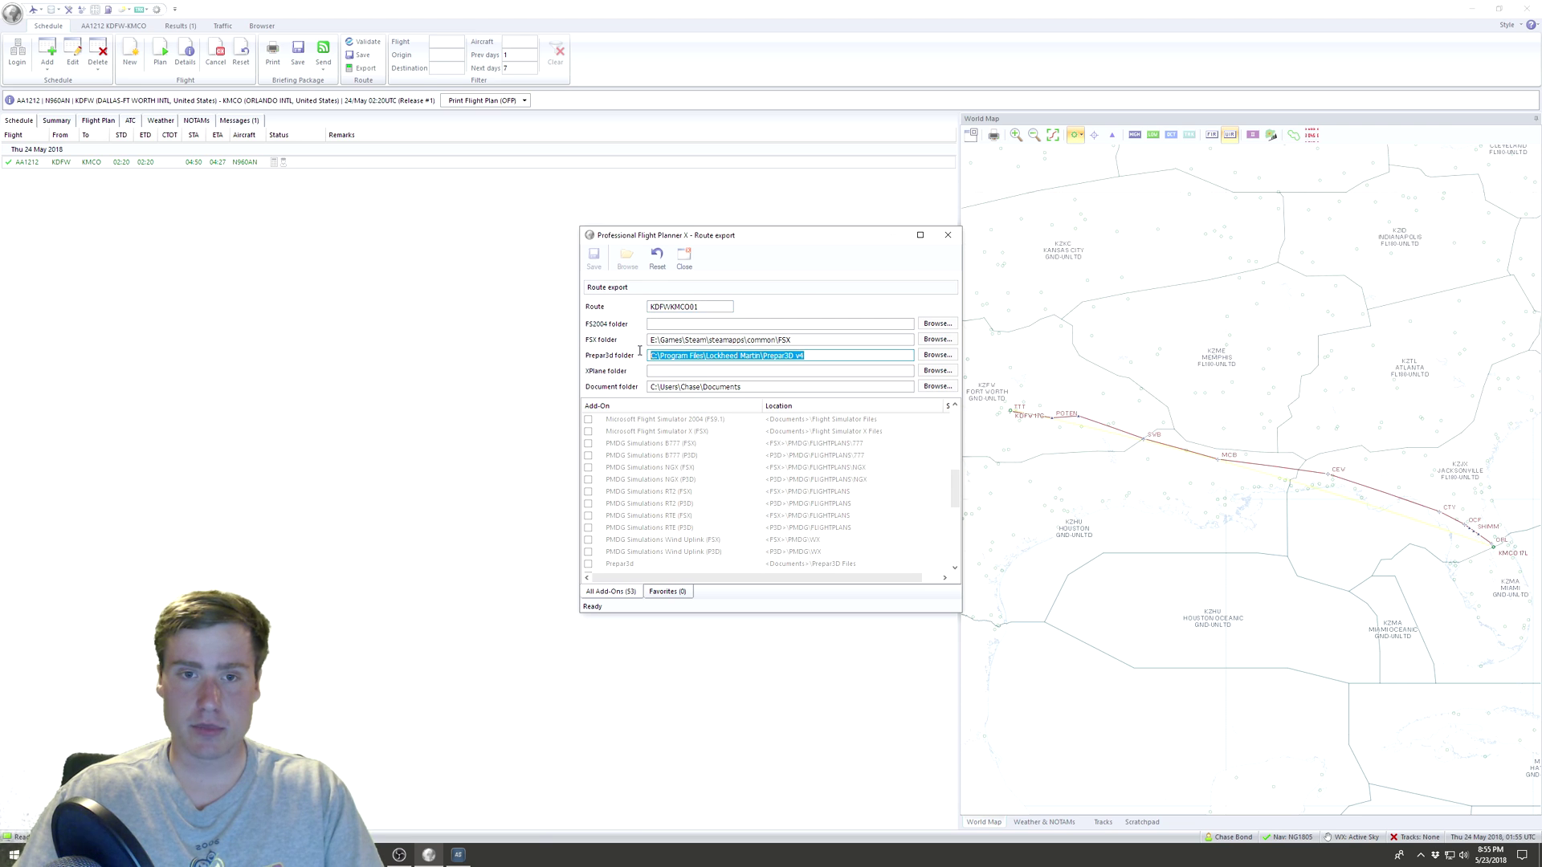
click(826, 357)
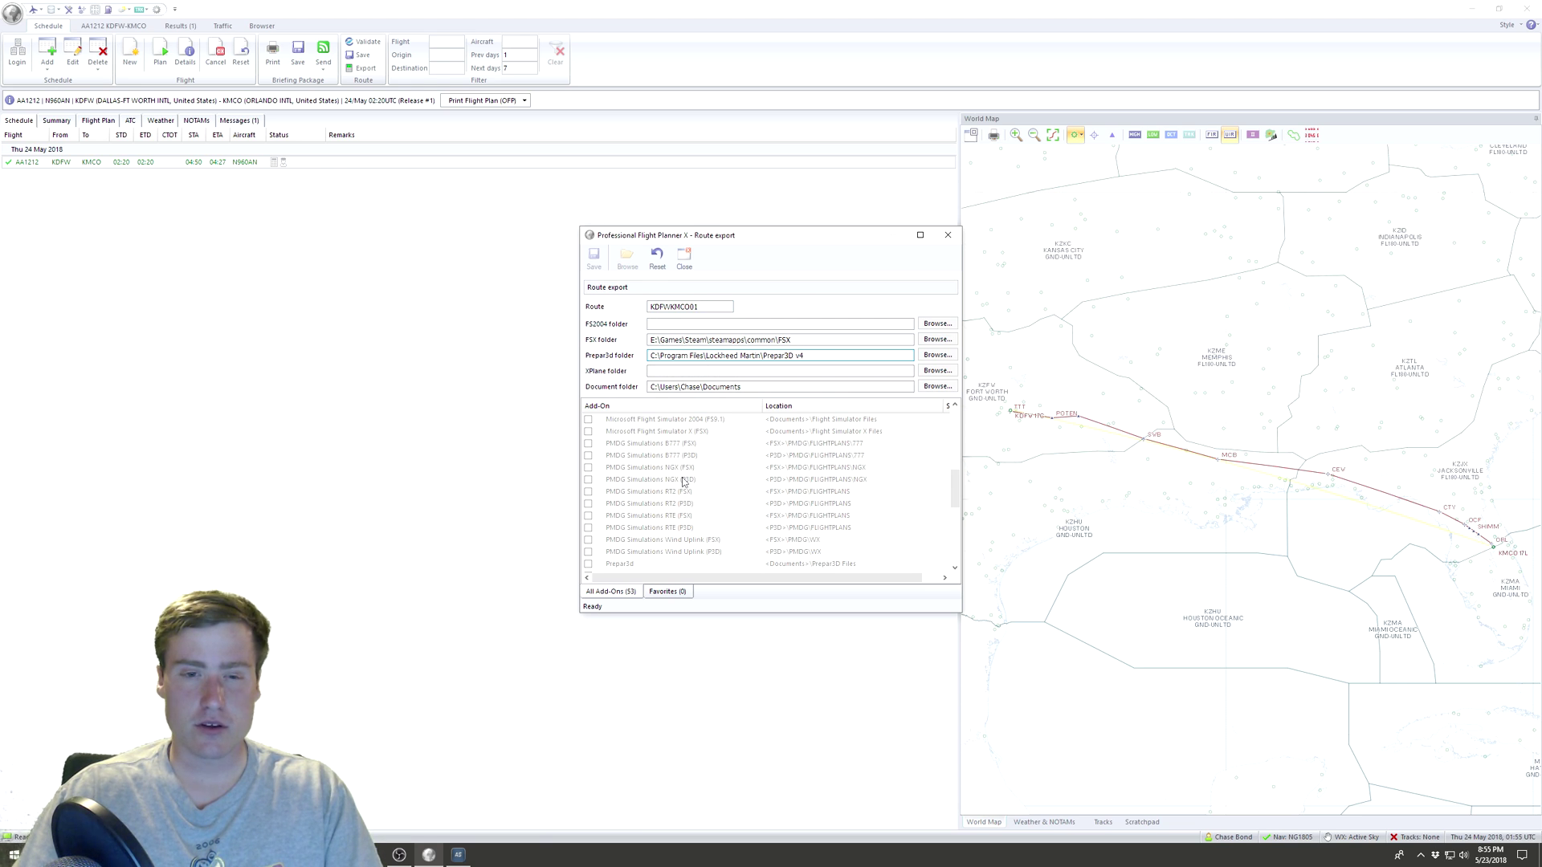
click(684, 481)
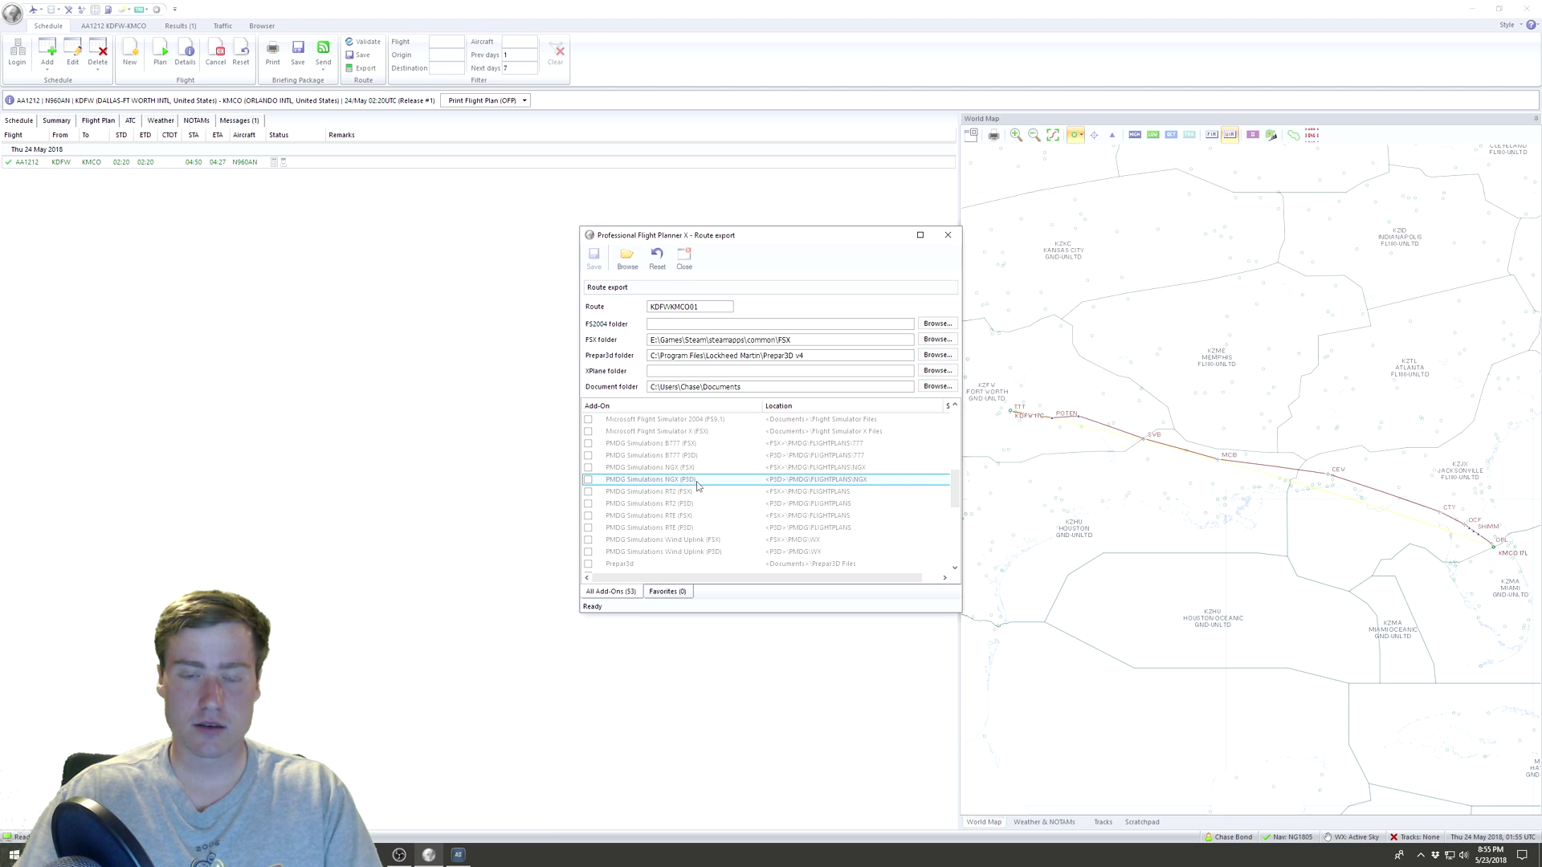
double_click(697, 485)
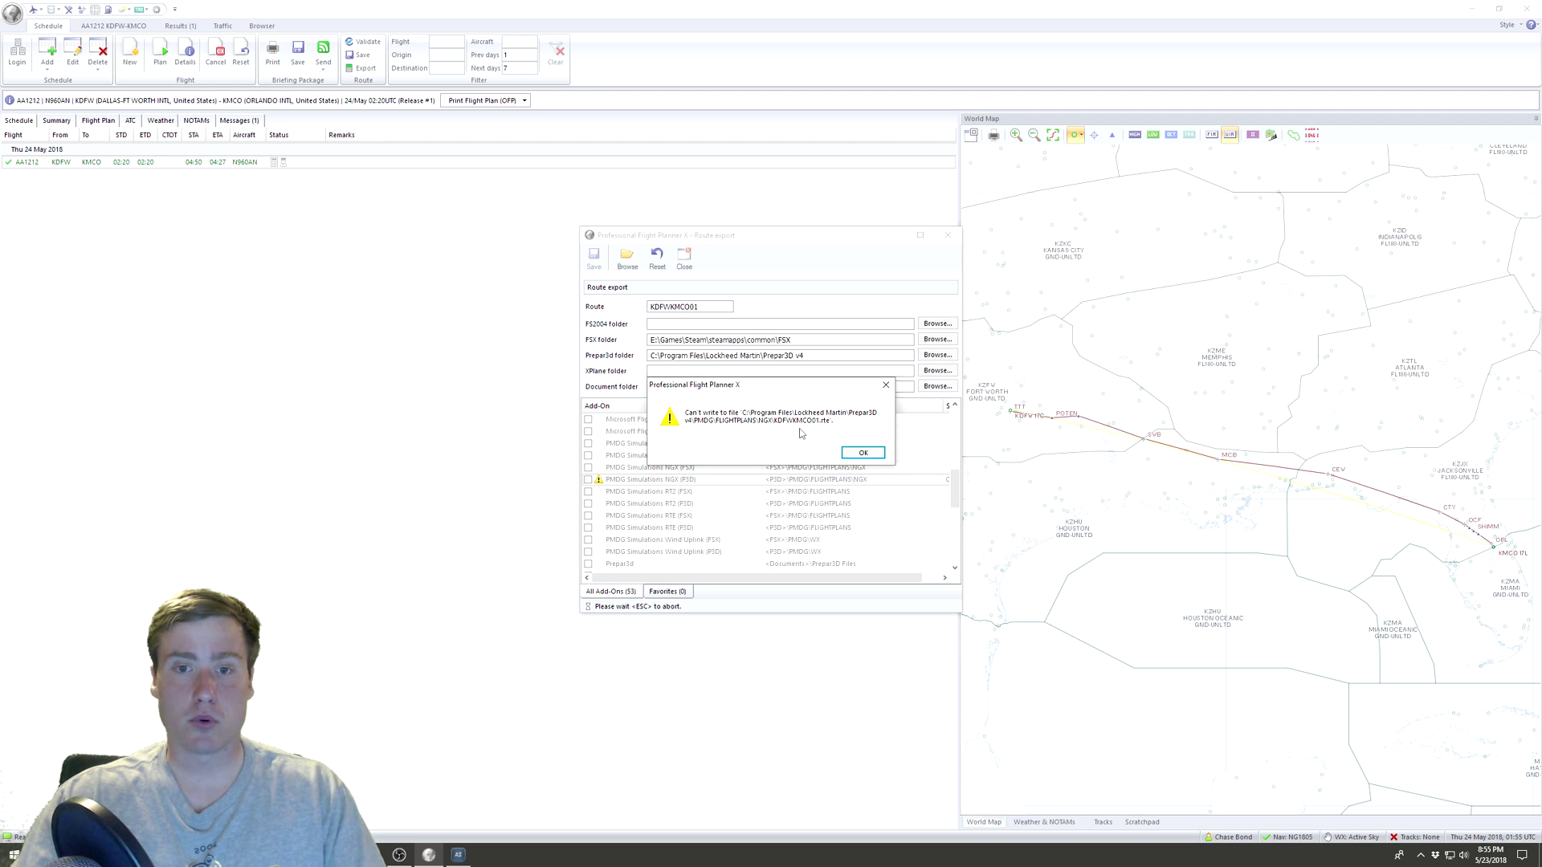
Dismiss the can't-write-to-file error and scroll through the Add-On format list
click(867, 454)
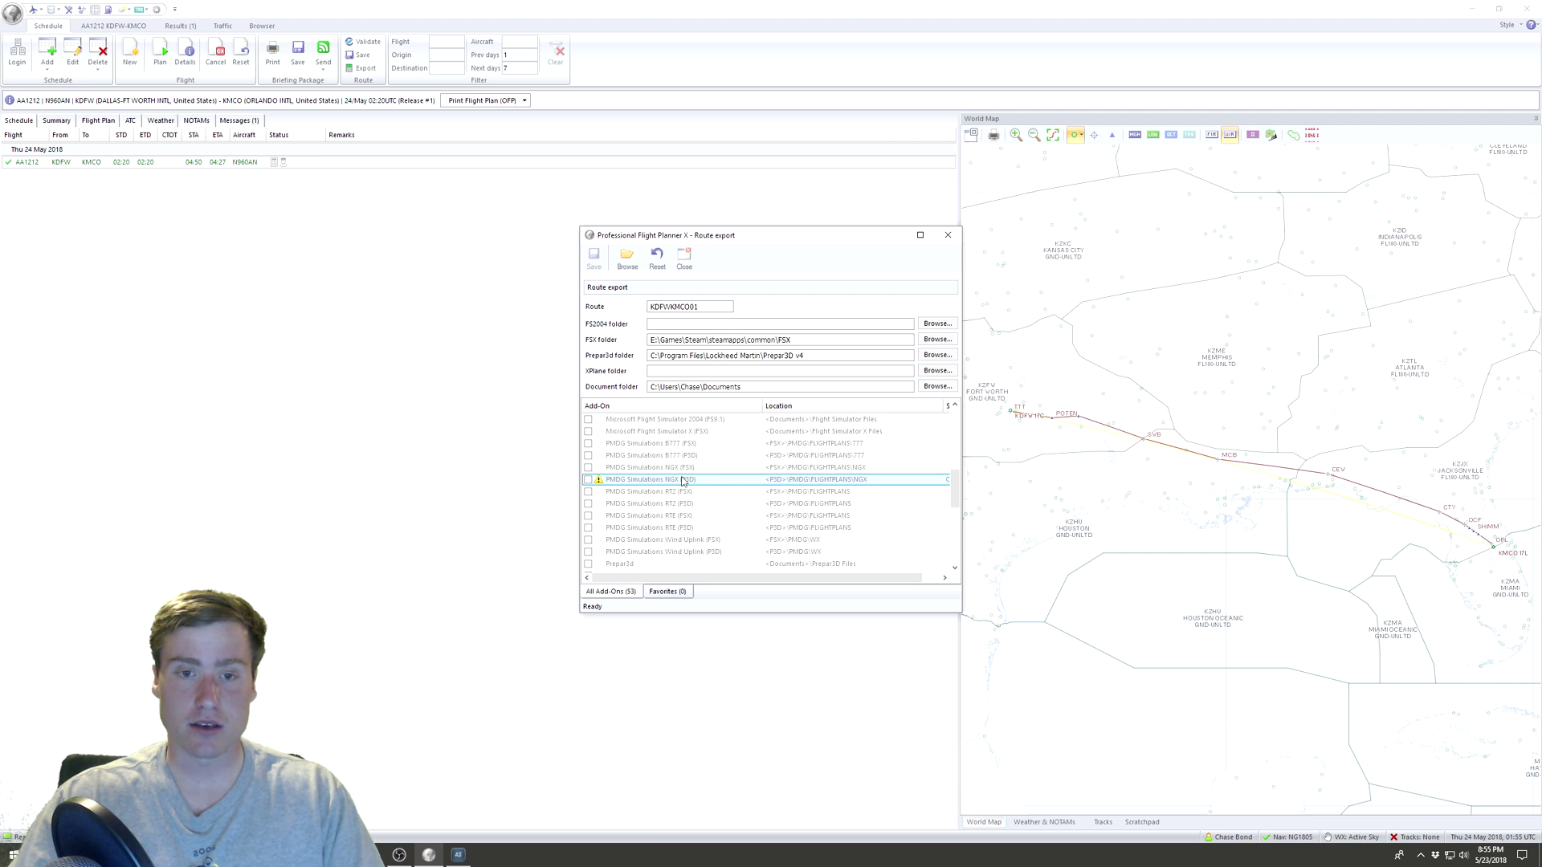
scroll(683, 488, down, 3)
scroll(684, 487, down, 4)
scroll(670, 474, down, 2)
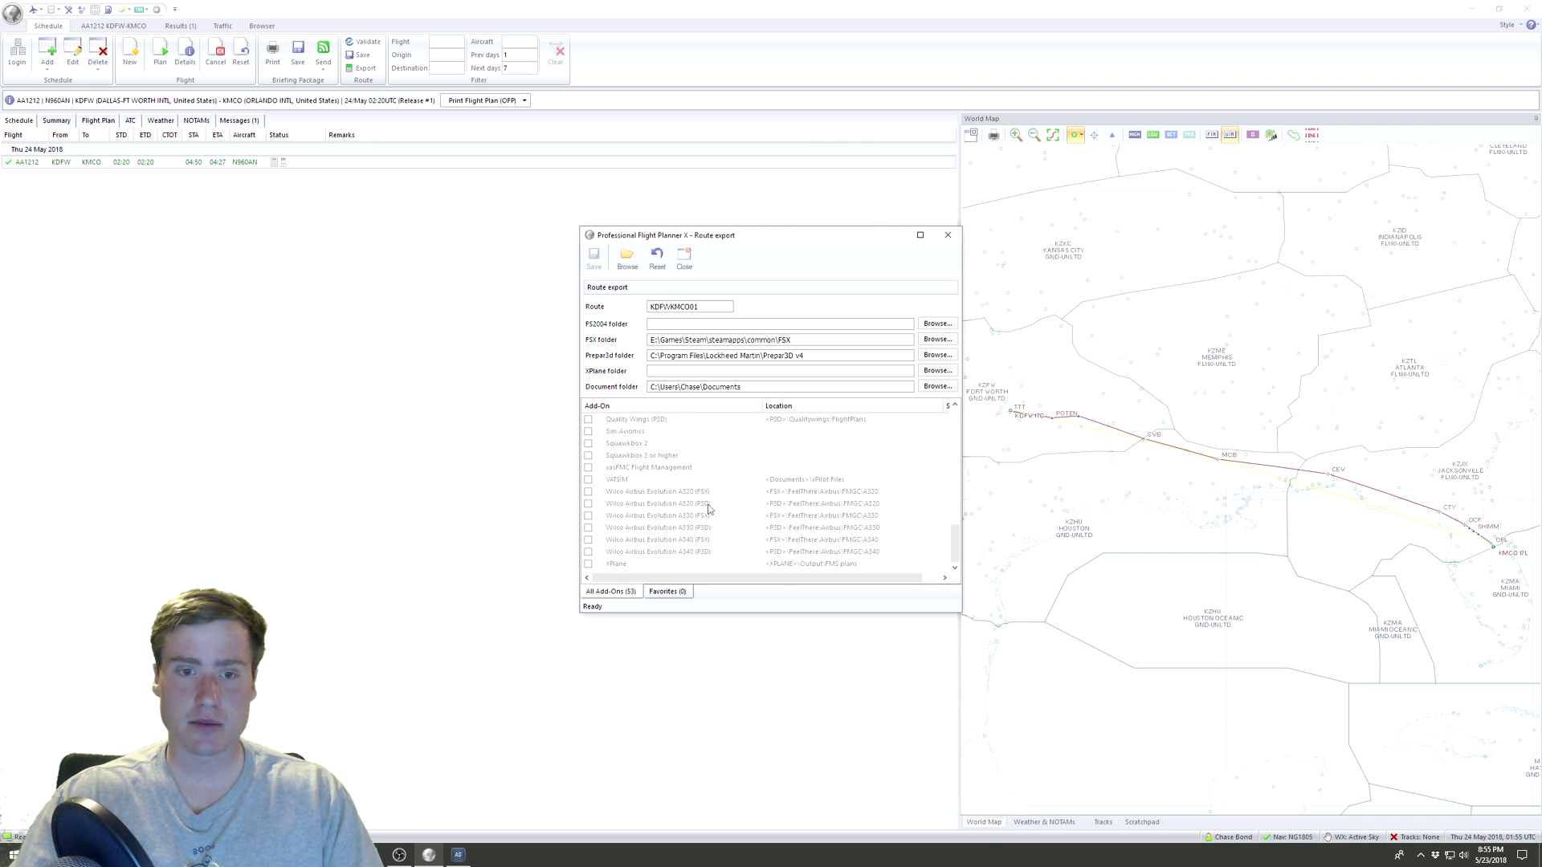
scroll(675, 490, up, 12)
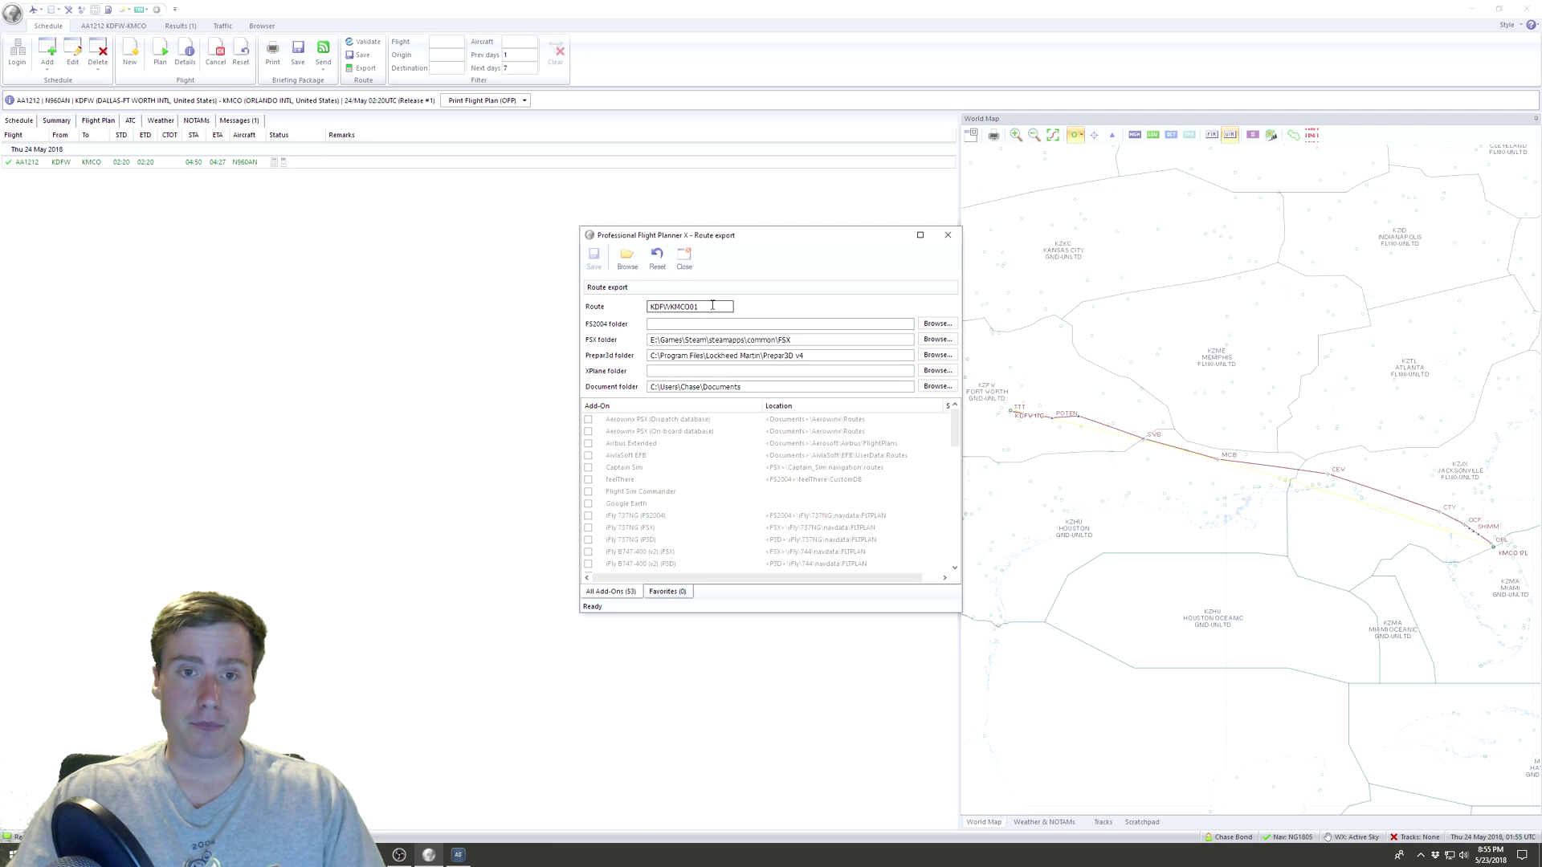
Check the route name KDFWKMCO01 in the Route name field before moving to the folder field
double_click(688, 305)
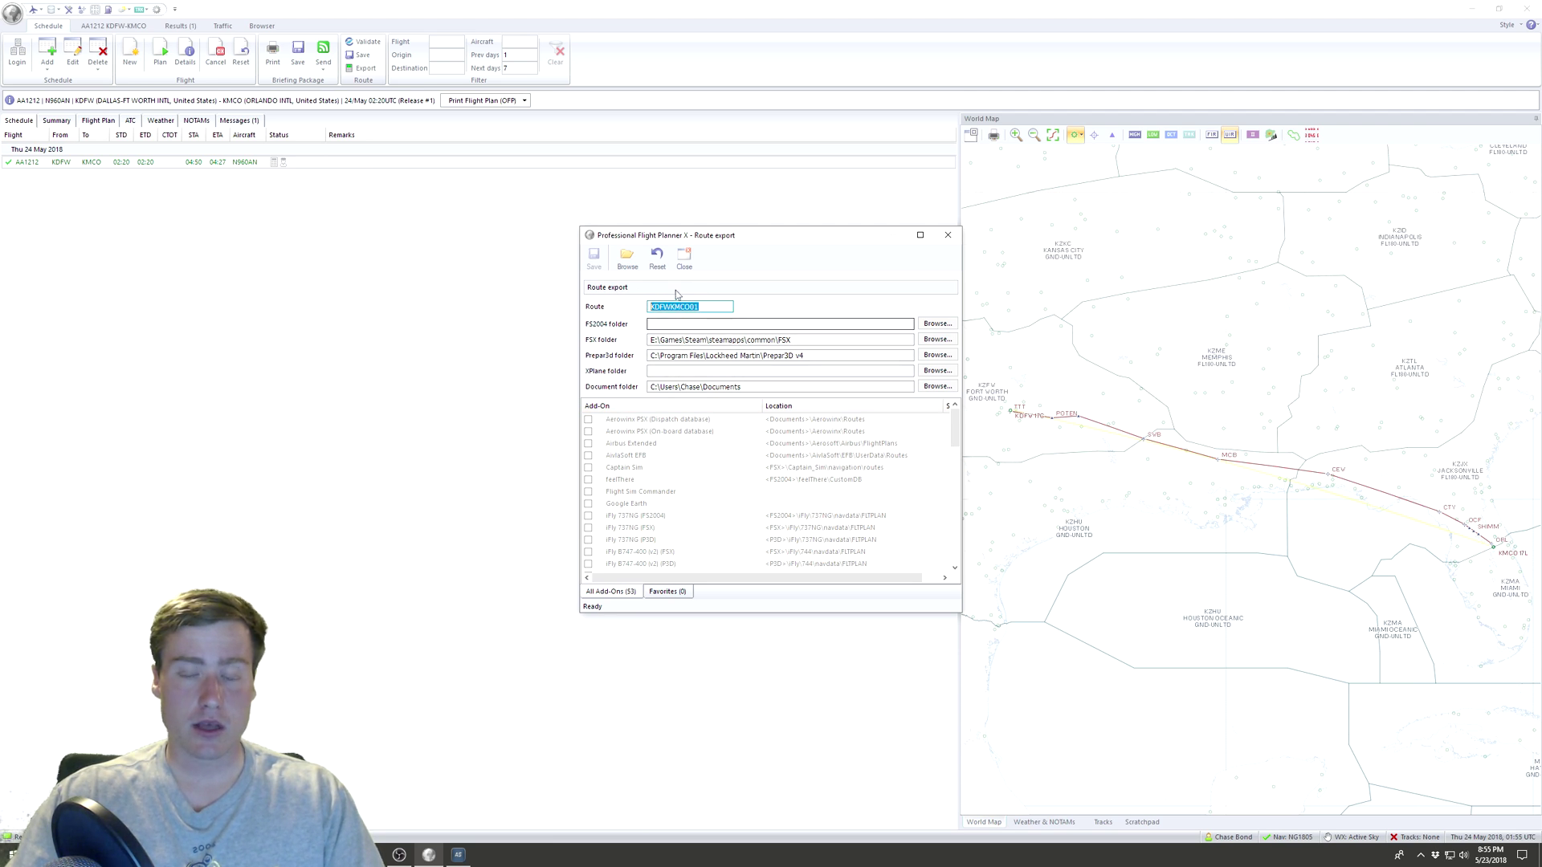
drag(701, 306, 624, 307)
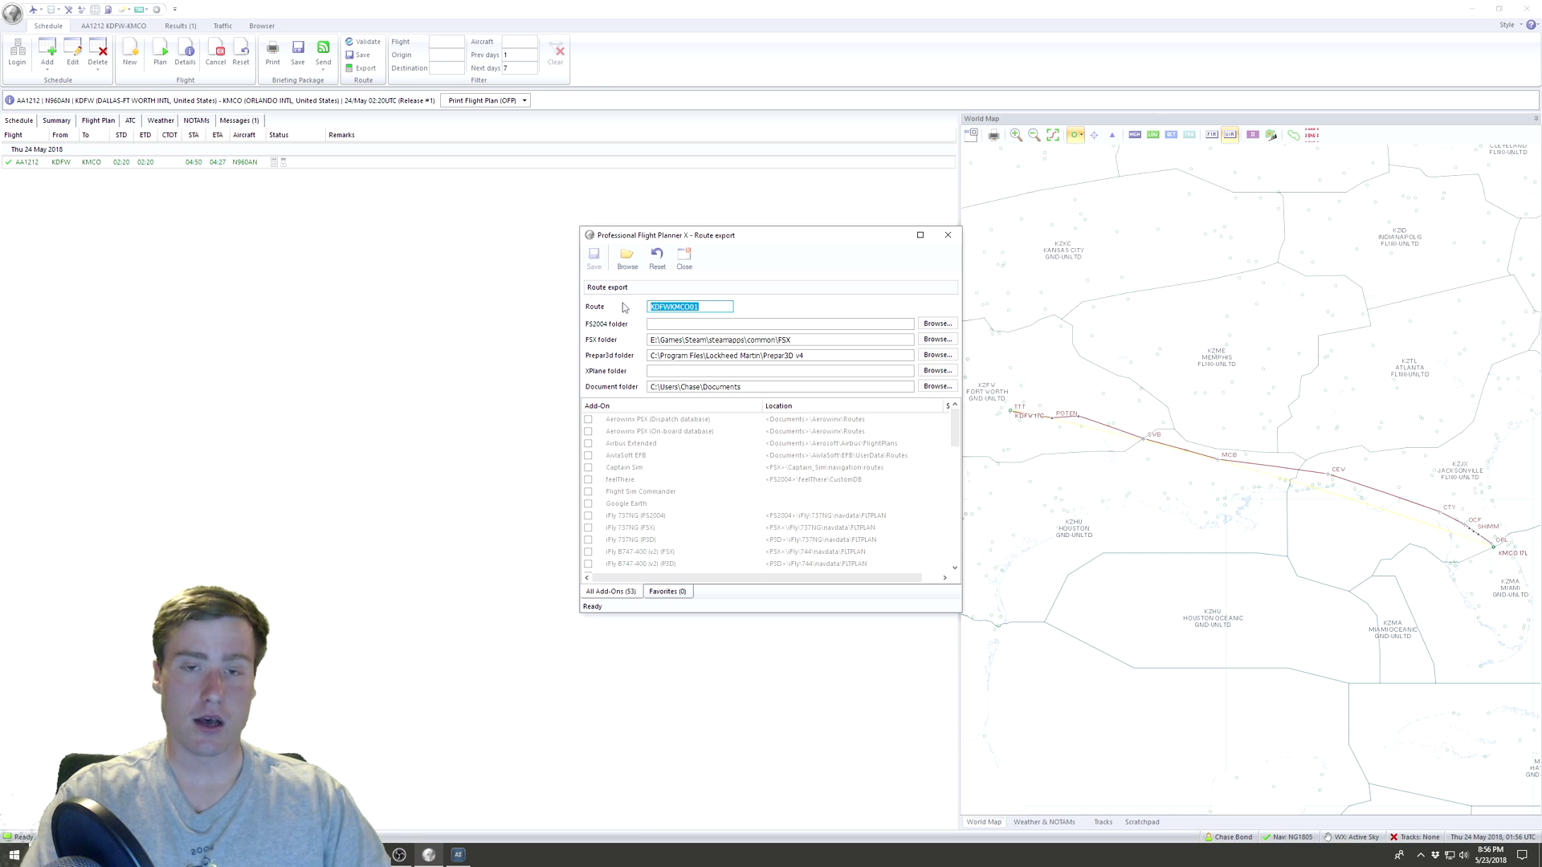
drag(706, 307, 648, 309)
click(655, 307)
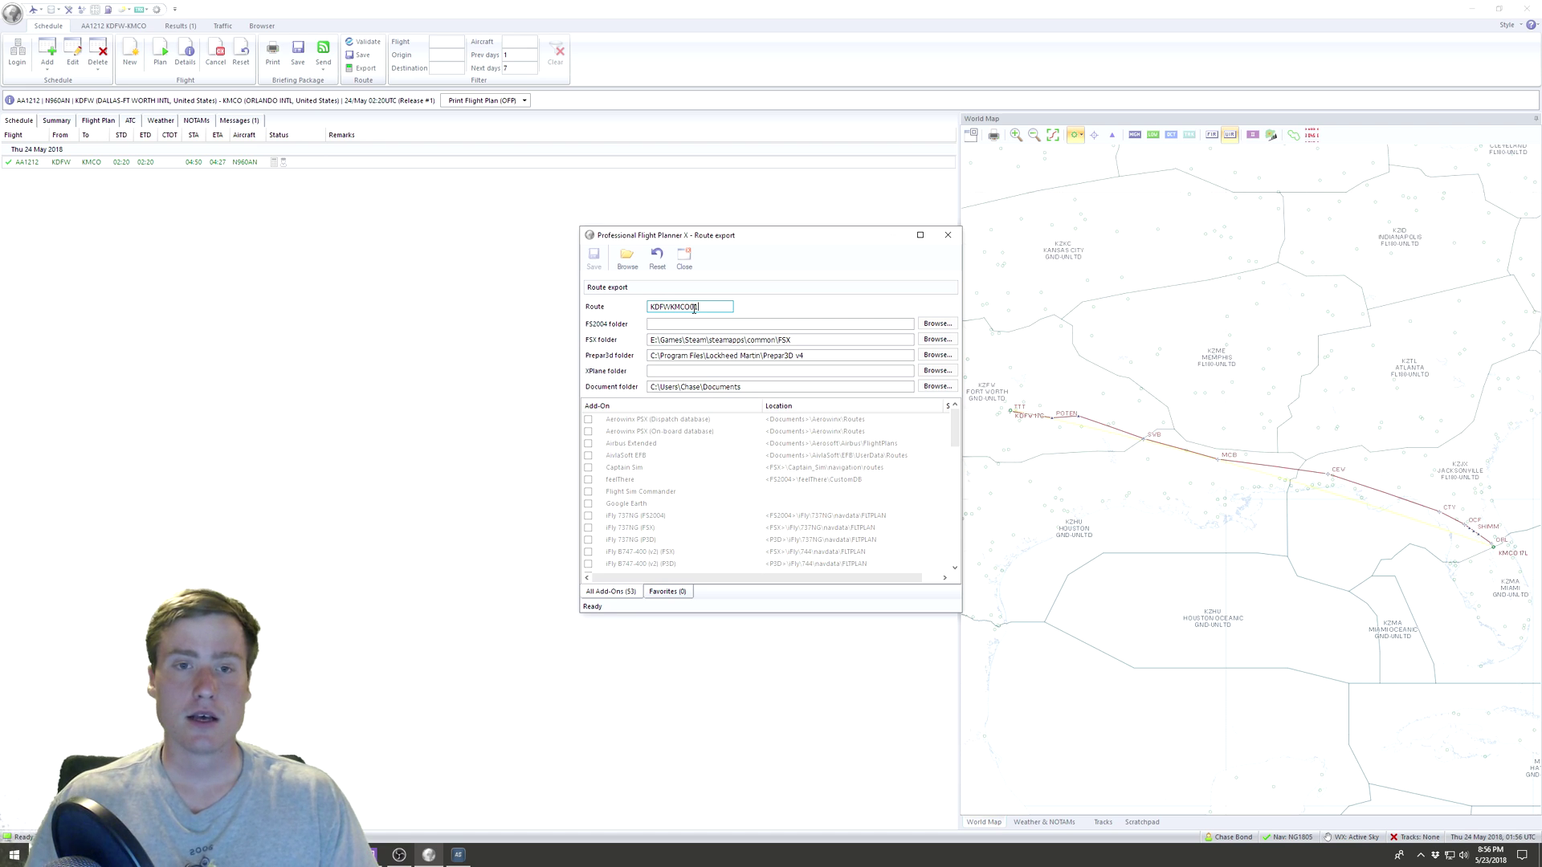
drag(694, 307, 650, 308)
key(Tab)
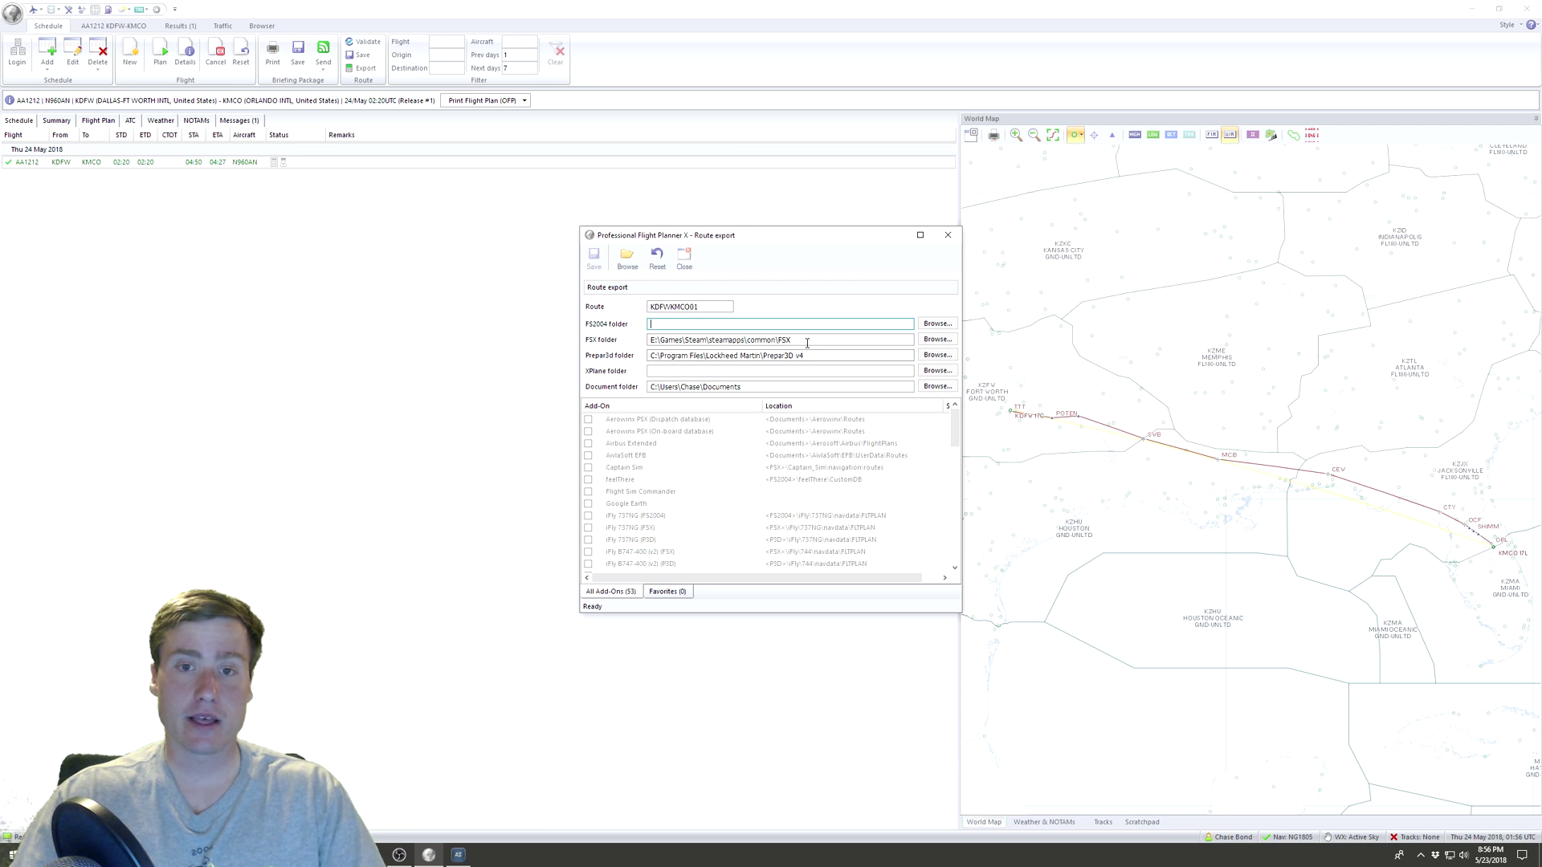
click(684, 258)
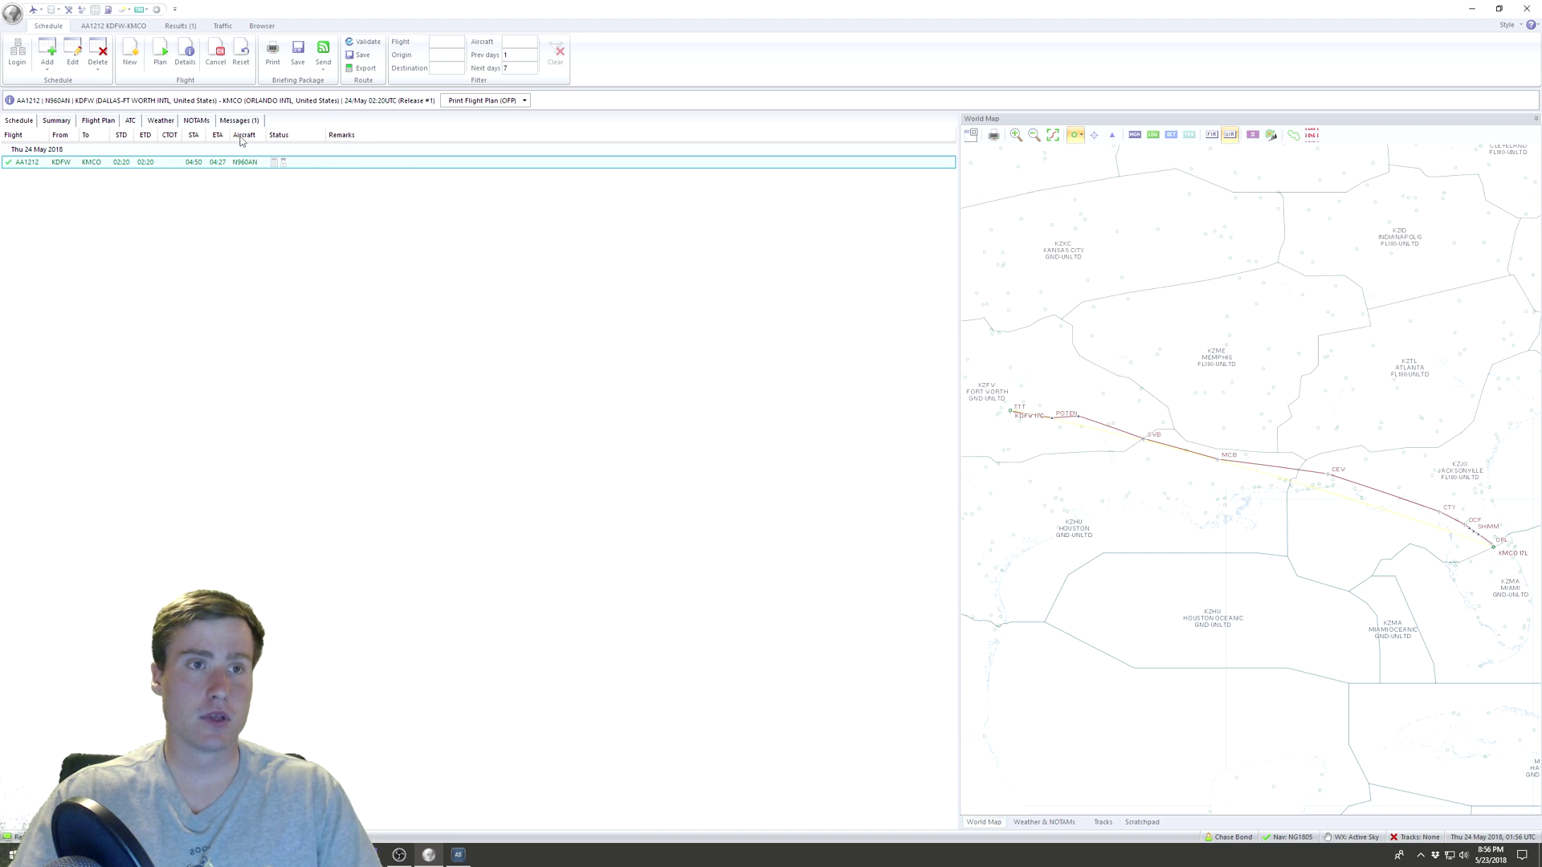